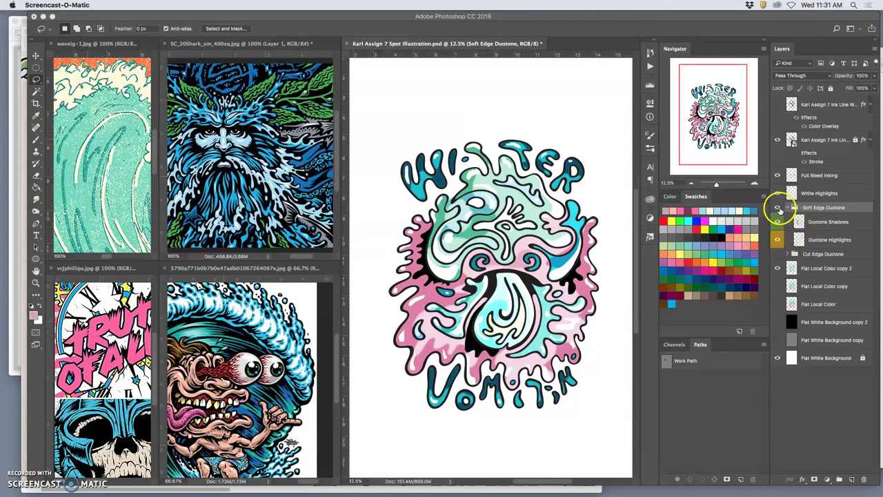
Compare the Soft Edge Duotone and Cut Edge Duotone groups by toggling their visibility, and check the White Highlights and Full Bleed Inking layers.
{"action": "left_click", "coordinate": [777, 207]}
{"action": "left_click", "coordinate": [778, 254]}
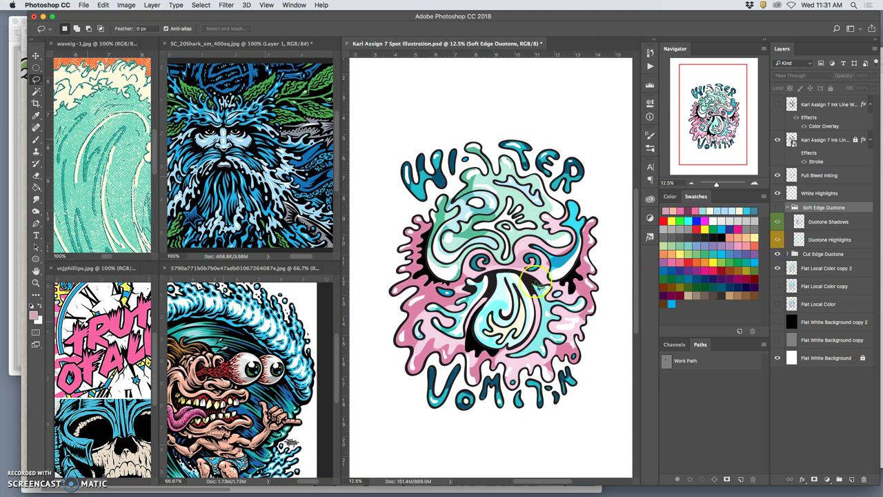
{"action": "left_click", "coordinate": [778, 194]}
{"action": "left_click", "coordinate": [777, 194]}
{"action": "left_click", "coordinate": [779, 176]}
{"action": "left_click", "coordinate": [779, 176]}
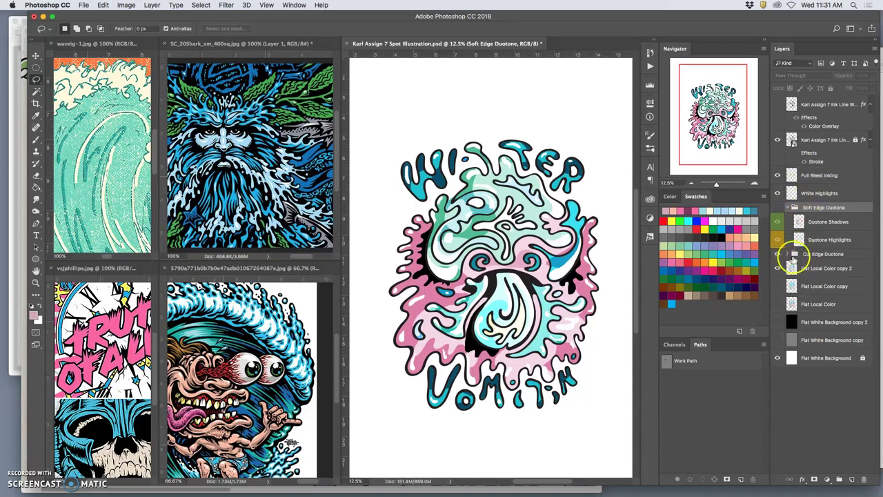
{"action": "left_click", "coordinate": [778, 255]}
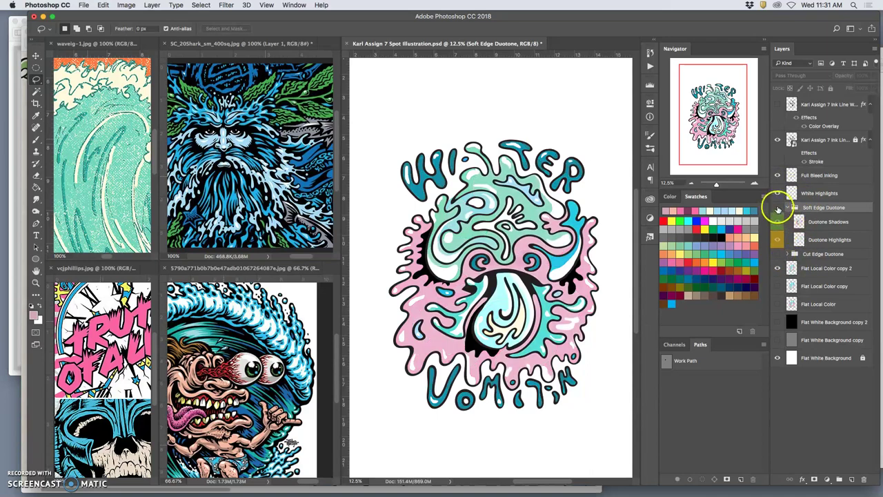
{"action": "left_click", "coordinate": [778, 206]}
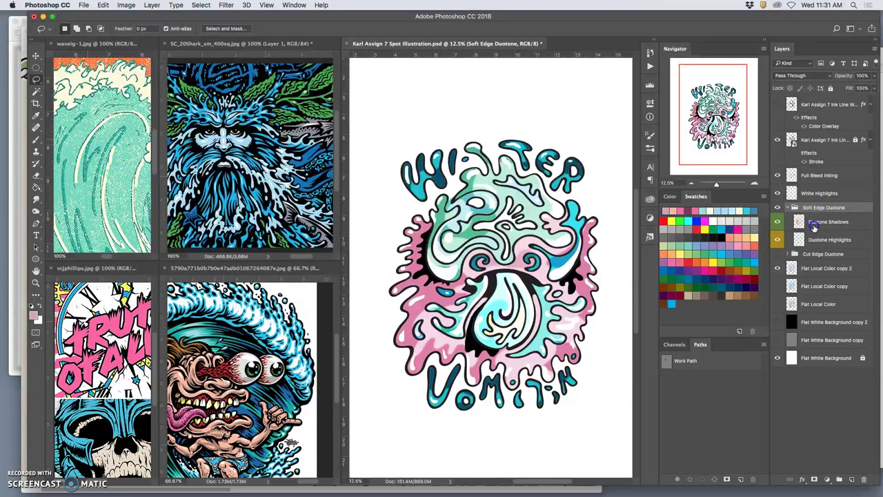
Apply a Gaussian Blur with a radius of 61.9 pixels to the Duotone Shadows layer.
{"action": "left_click", "coordinate": [814, 225]}
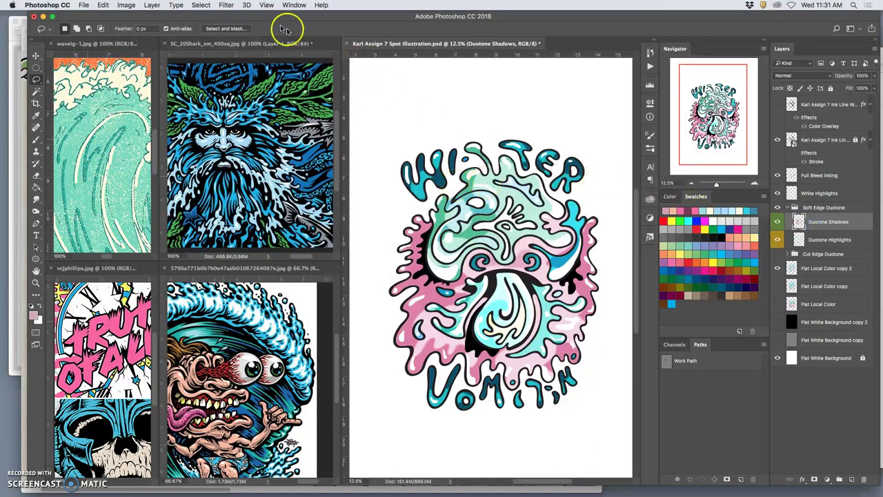
{"action": "left_click", "coordinate": [226, 5]}
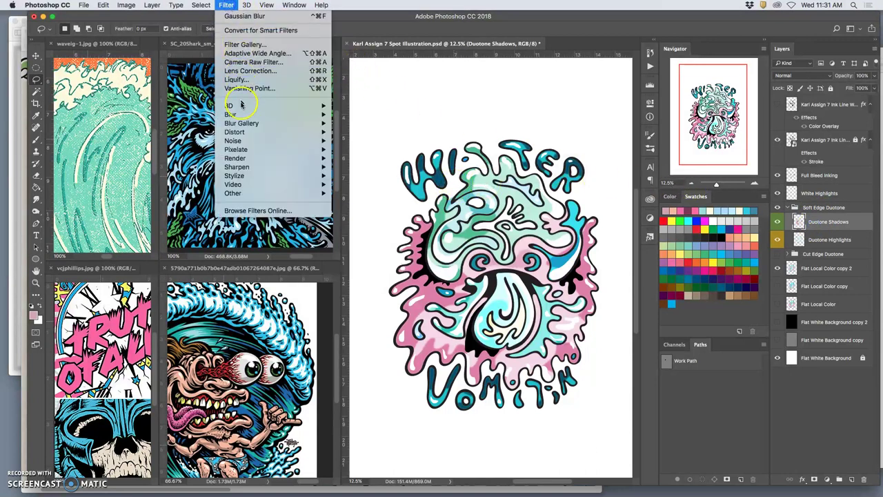
{"action": "mouse_move", "coordinate": [283, 114]}
{"action": "left_click", "coordinate": [356, 149]}
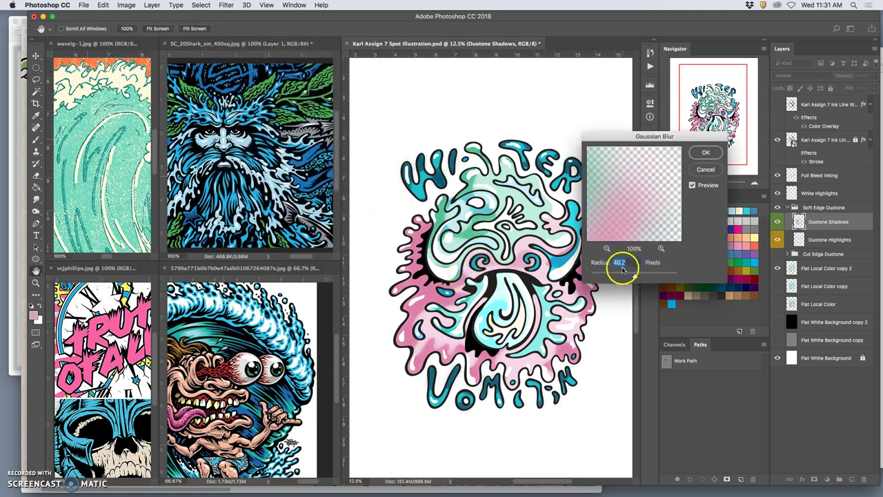
{"action": "left_click_drag", "start_coordinate": [635, 276], "coordinate": [640, 277]}
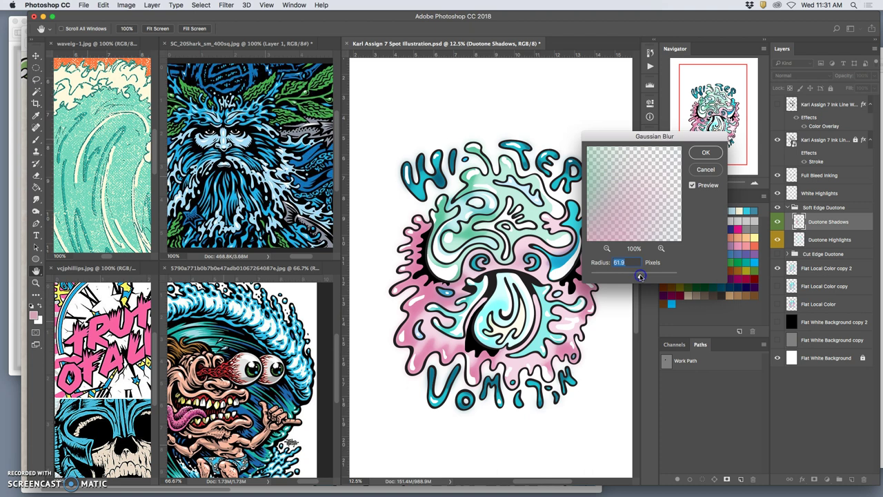
{"action": "left_click", "coordinate": [704, 154]}
Examine the blurred shadow transitions around the eye, cheek and forehead shapes of the illustration up close.
{"action": "key", "text": "super+plus"}
{"action": "key", "text": "super+plus"}
{"action": "key", "text": "super+plus"}
{"action": "key", "text": "super+plus"}
{"action": "scroll", "coordinate": [485, 214], "scroll_direction": "down", "scroll_amount": 8}
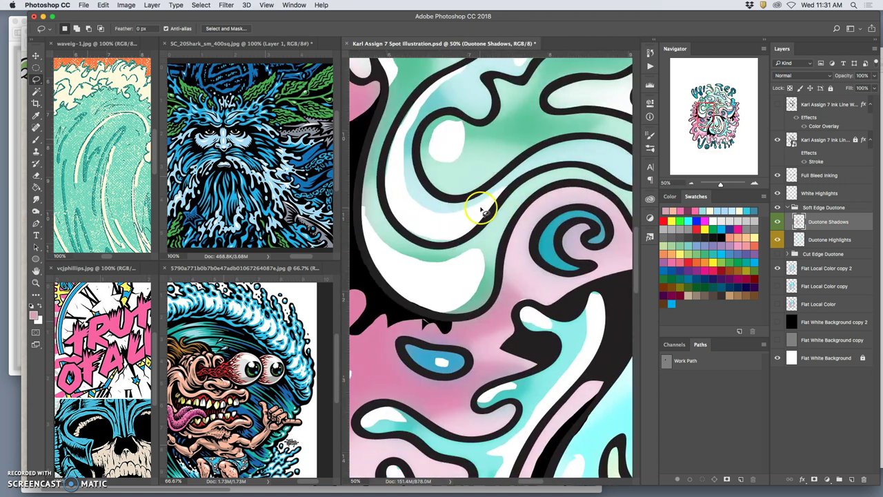
{"action": "scroll", "coordinate": [473, 211], "scroll_direction": "down", "scroll_amount": 5}
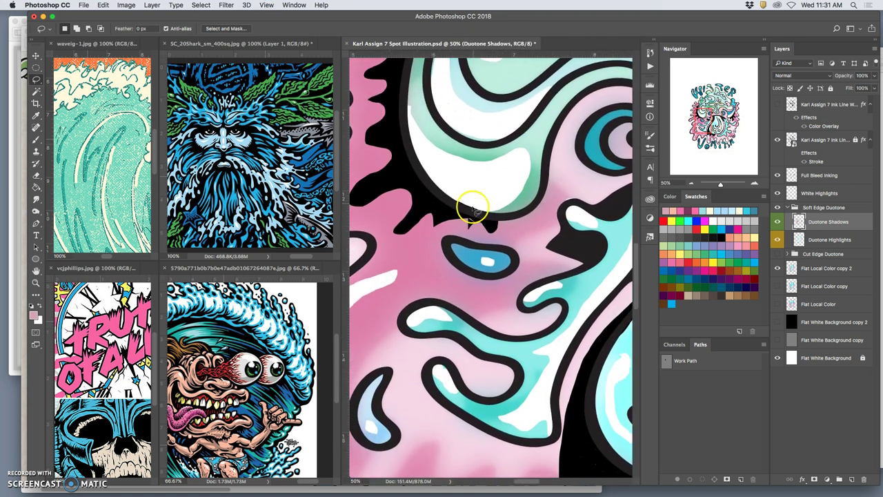
{"action": "scroll", "coordinate": [472, 209], "scroll_direction": "left", "scroll_amount": 3}
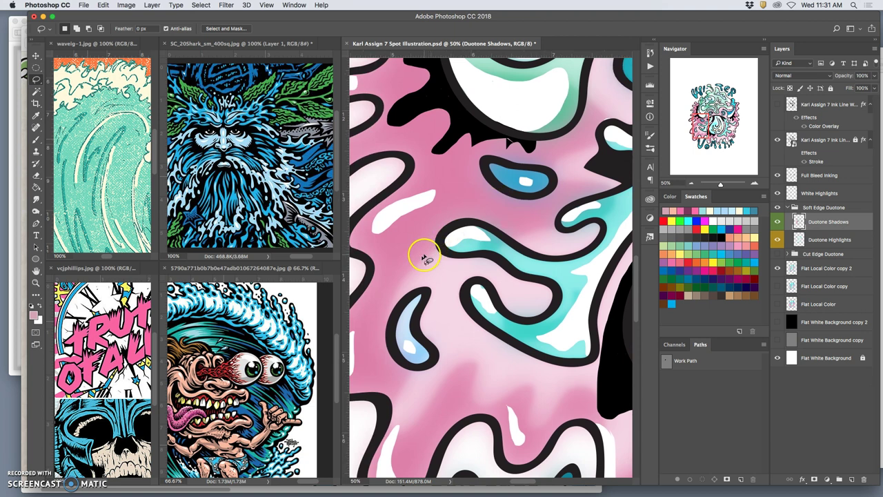
{"action": "scroll", "coordinate": [430, 197], "scroll_direction": "up", "scroll_amount": 10}
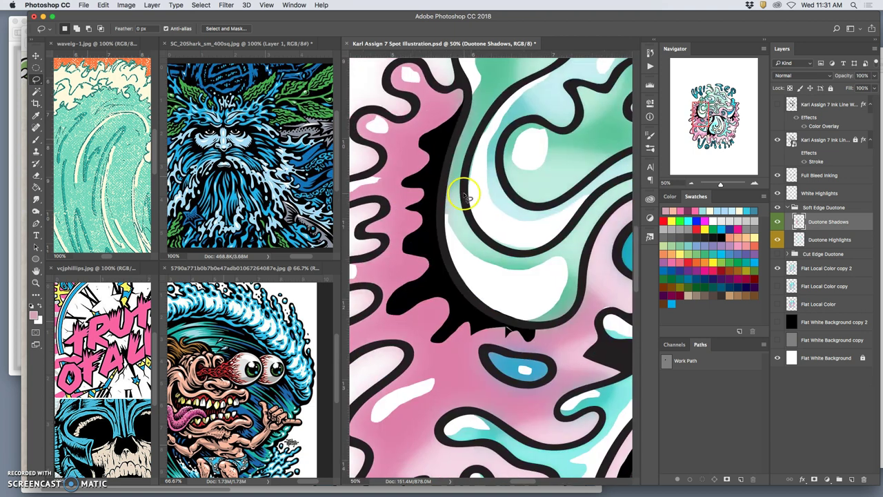
{"action": "scroll", "coordinate": [516, 132], "scroll_direction": "up", "scroll_amount": 5}
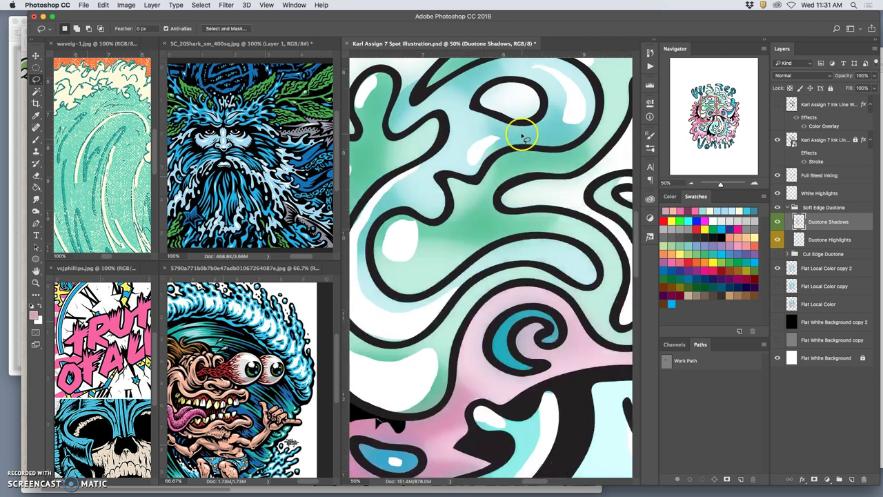
{"action": "scroll", "coordinate": [525, 134], "scroll_direction": "right", "scroll_amount": 10}
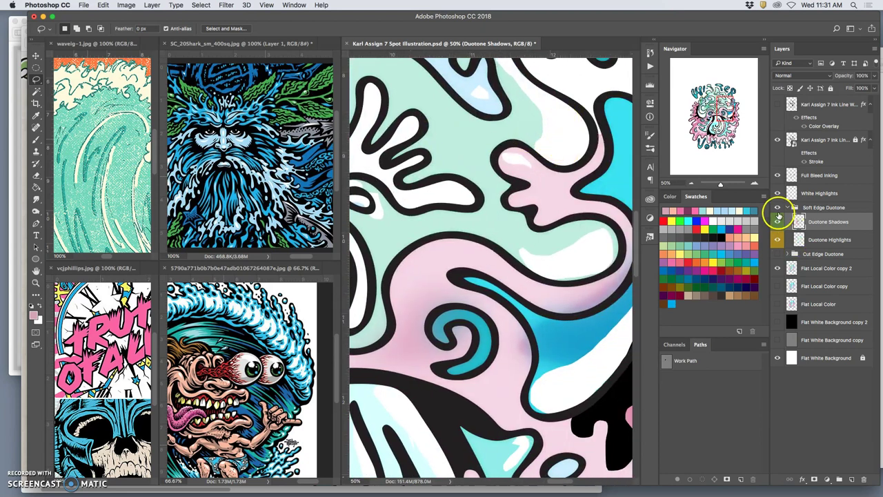
Hide the White Highlights layer and view the whole illustration without it.
{"action": "left_click", "coordinate": [777, 193]}
{"action": "key", "text": "super+minus"}
{"action": "key", "text": "super+minus"}
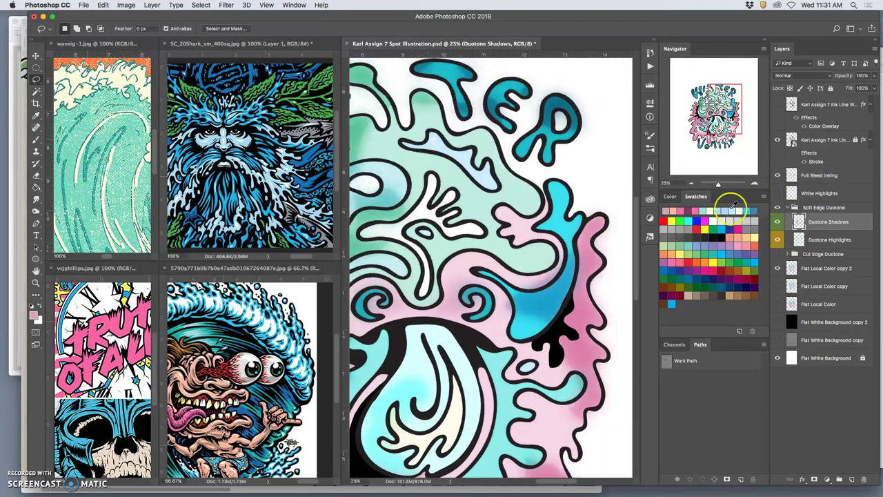
{"action": "key", "text": "super+minus"}
{"action": "key", "text": "super+minus"}
{"action": "scroll", "coordinate": [522, 244], "scroll_direction": "left", "scroll_amount": 3}
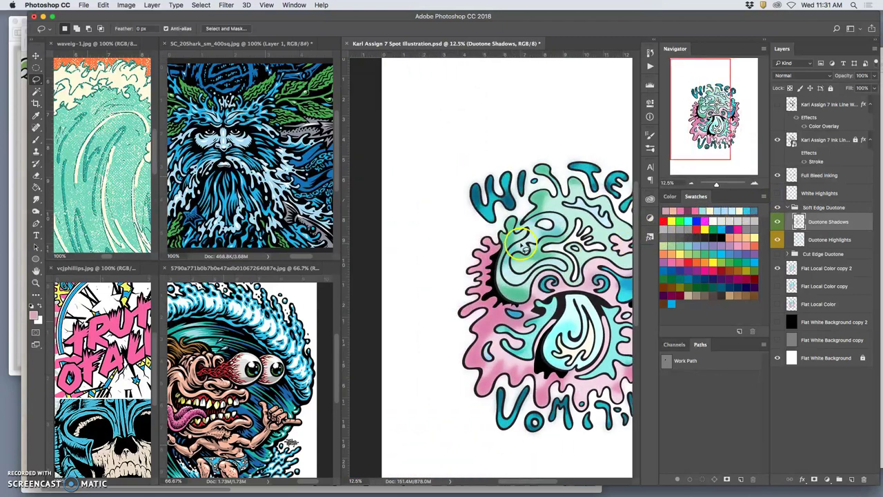
{"action": "scroll", "coordinate": [521, 243], "scroll_direction": "right", "scroll_amount": 3}
{"action": "scroll", "coordinate": [521, 243], "scroll_direction": "down", "scroll_amount": 1}
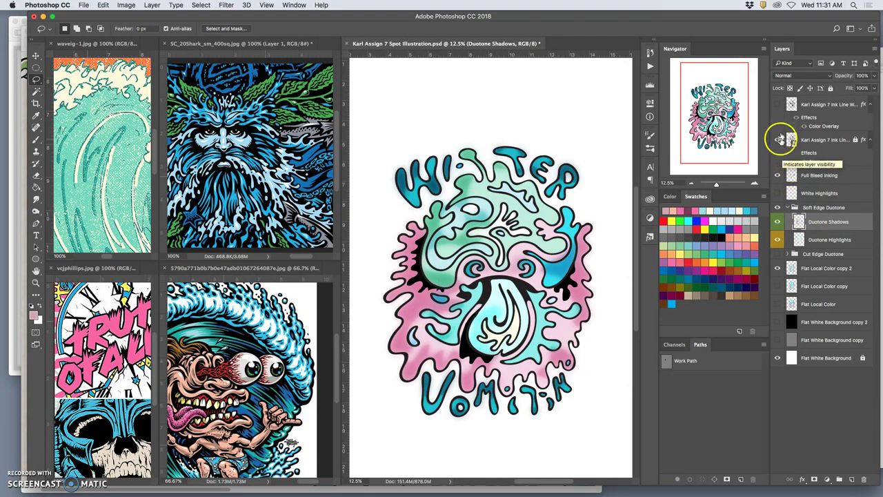
Temporarily hide the ink line work layer and examine how the blurred color spreads past the edges of the artwork.
{"action": "left_click", "coordinate": [777, 140]}
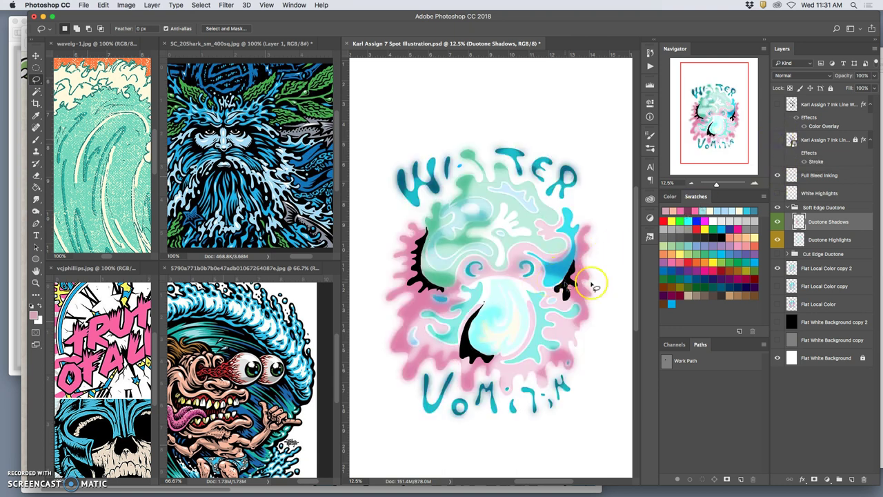
{"action": "key", "text": "super+plus"}
{"action": "key", "text": "super+plus"}
{"action": "key", "text": "super+plus"}
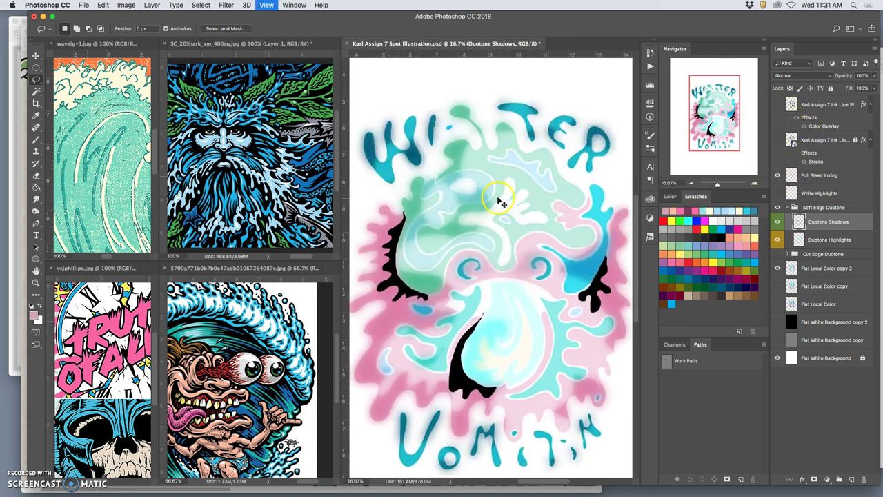
{"action": "scroll", "coordinate": [474, 186], "scroll_direction": "left", "scroll_amount": 4}
{"action": "scroll", "coordinate": [473, 187], "scroll_direction": "left", "scroll_amount": 3}
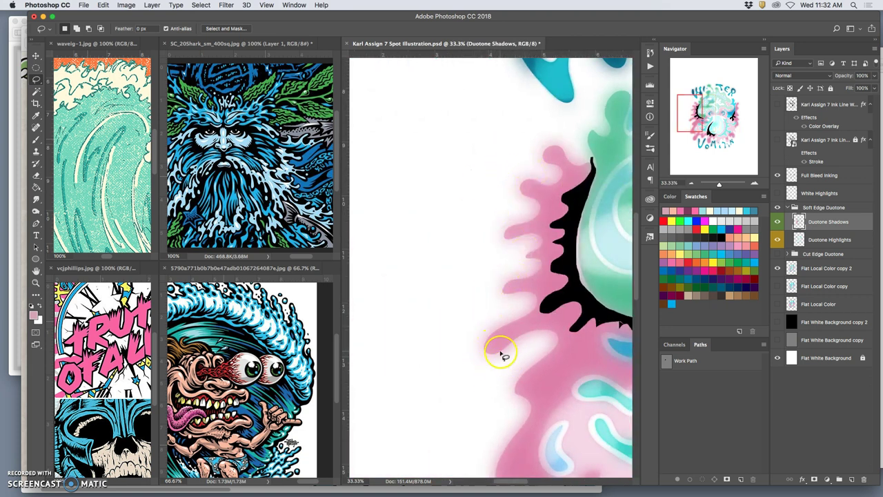
{"action": "scroll", "coordinate": [508, 325], "scroll_direction": "right", "scroll_amount": 8}
{"action": "scroll", "coordinate": [517, 311], "scroll_direction": "down", "scroll_amount": 3}
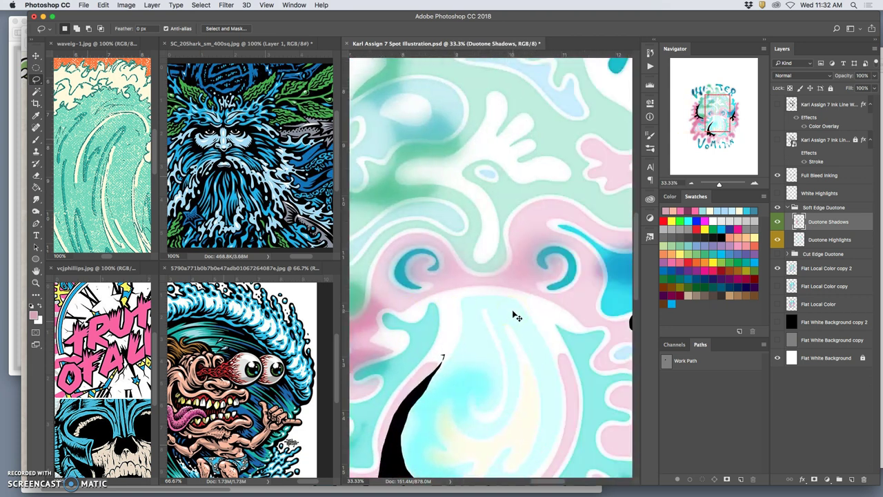
{"action": "key", "text": "super+minus"}
{"action": "key", "text": "super+minus"}
{"action": "key", "text": "super+minus"}
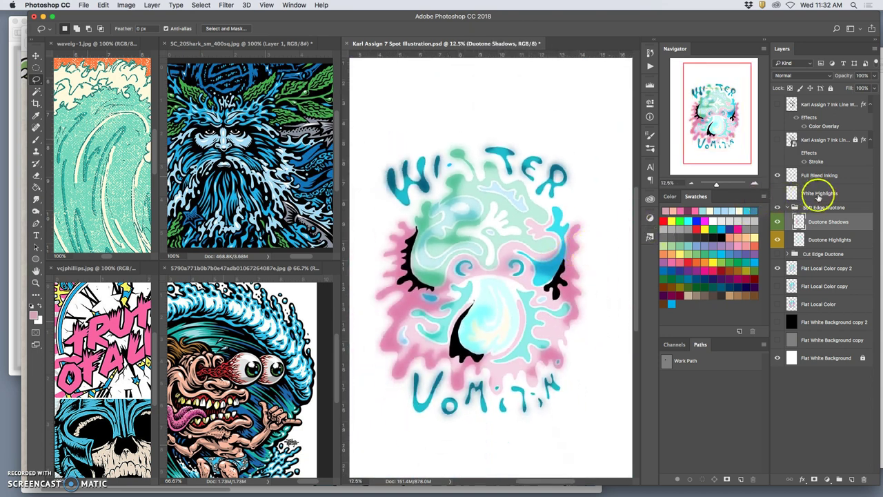
{"action": "left_click", "coordinate": [778, 140]}
Select the empty area outside the artwork from the locked ink line work layer with the Magic Wand.
{"action": "left_click", "coordinate": [827, 140]}
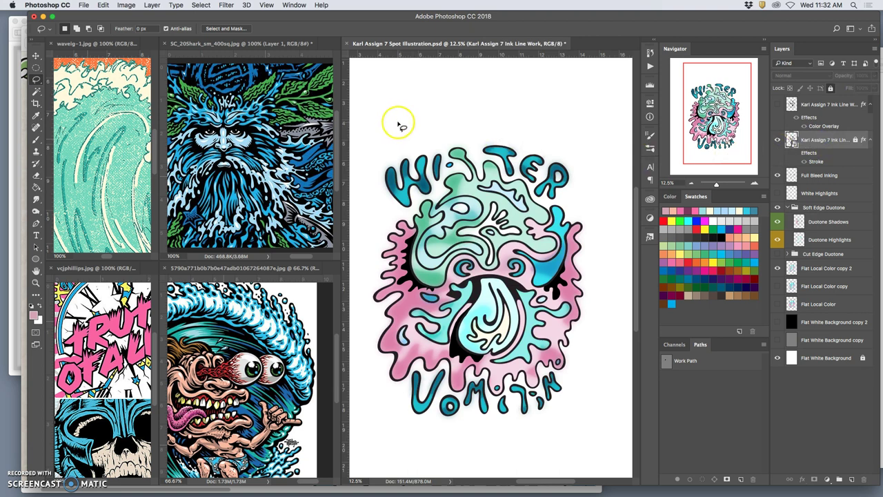
{"action": "left_click", "coordinate": [38, 92]}
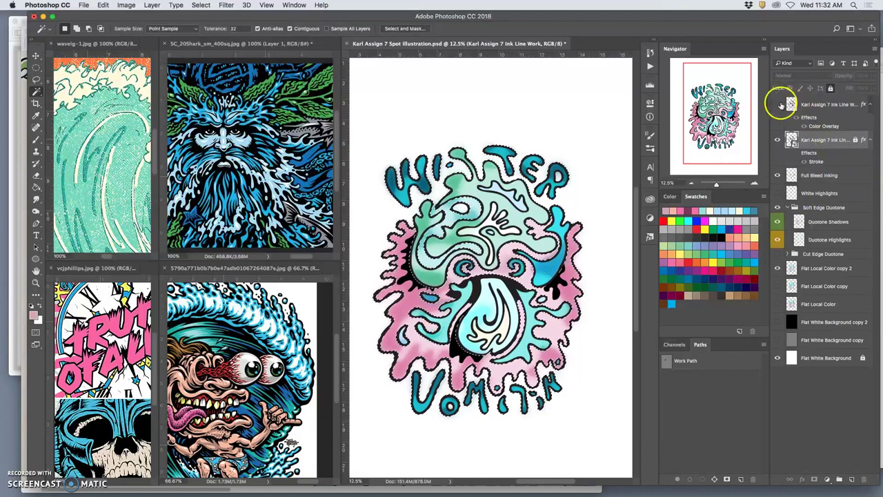
Show the ink line work copy with the Color Overlay and inspect the selection edge against its outline.
{"action": "left_click", "coordinate": [778, 105]}
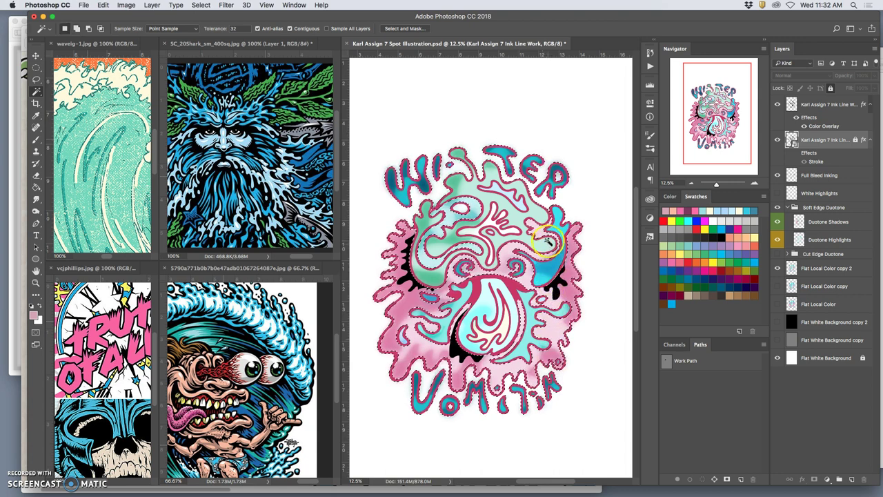
{"action": "key", "text": "super+plus"}
{"action": "key", "text": "super+plus"}
{"action": "scroll", "coordinate": [550, 242], "scroll_direction": "right", "scroll_amount": 2}
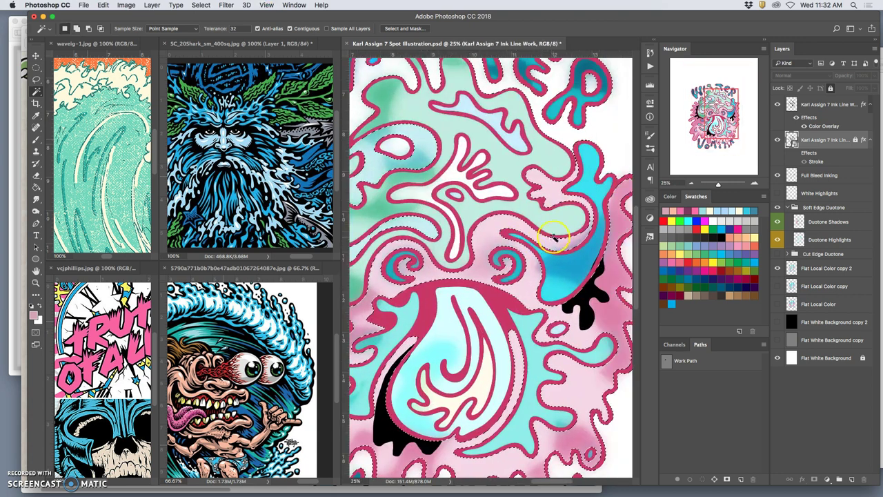
{"action": "key", "text": "super+plus"}
{"action": "key", "text": "super+plus"}
{"action": "scroll", "coordinate": [581, 188], "scroll_direction": "right", "scroll_amount": 3}
{"action": "scroll", "coordinate": [582, 189], "scroll_direction": "up", "scroll_amount": 2}
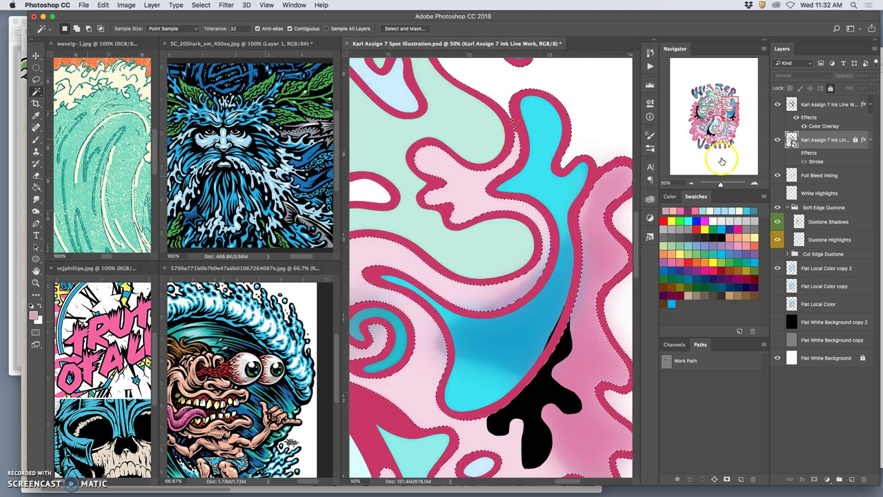
Replace the selection with a Magic Wand selection of the empty area outside the outline, made on the ink line work copy layer.
{"action": "left_click", "coordinate": [800, 116]}
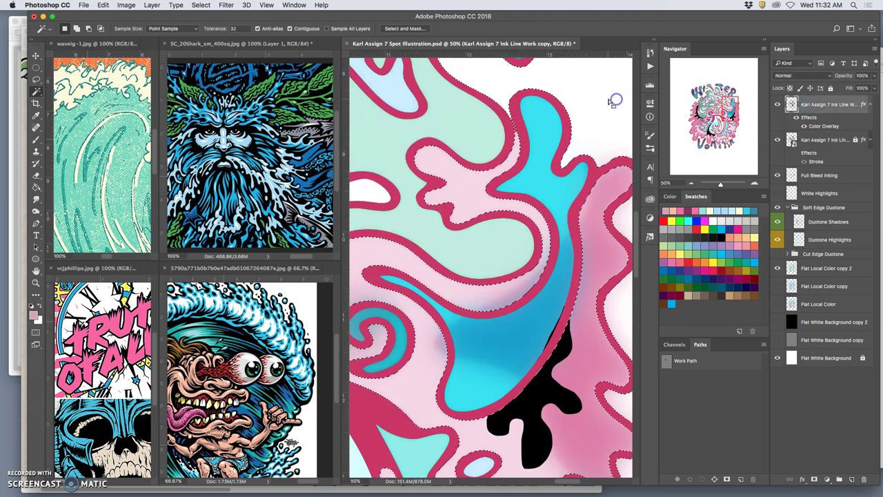
{"action": "key", "text": "super+d"}
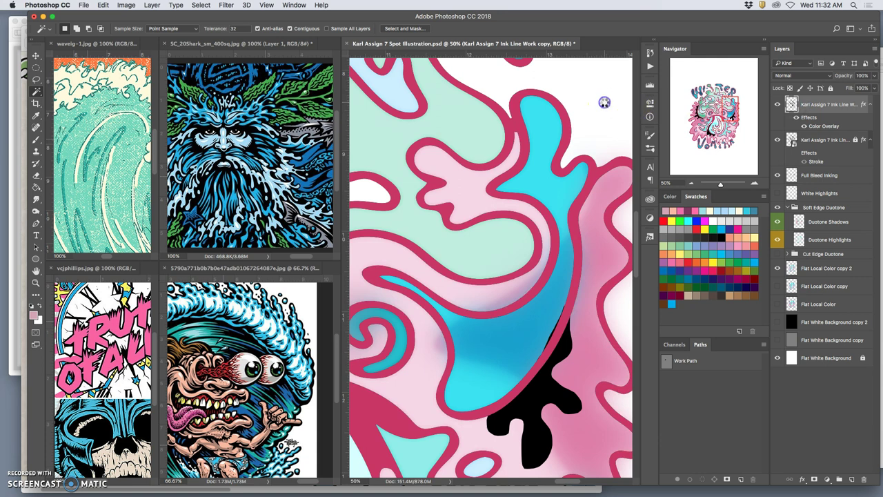
{"action": "left_click", "coordinate": [603, 102]}
{"action": "key", "text": "super+minus"}
{"action": "key", "text": "super+minus"}
{"action": "key", "text": "super+minus"}
{"action": "key", "text": "super+minus"}
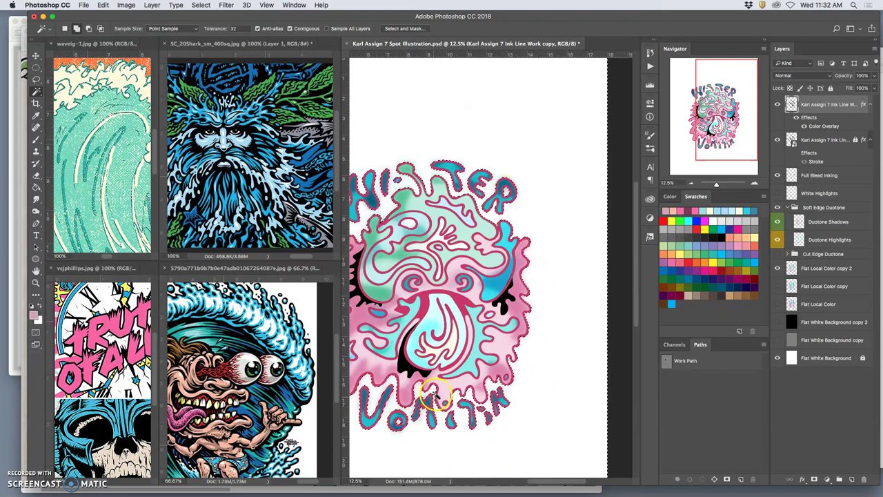
{"action": "scroll", "coordinate": [444, 376], "scroll_direction": "left", "scroll_amount": 3}
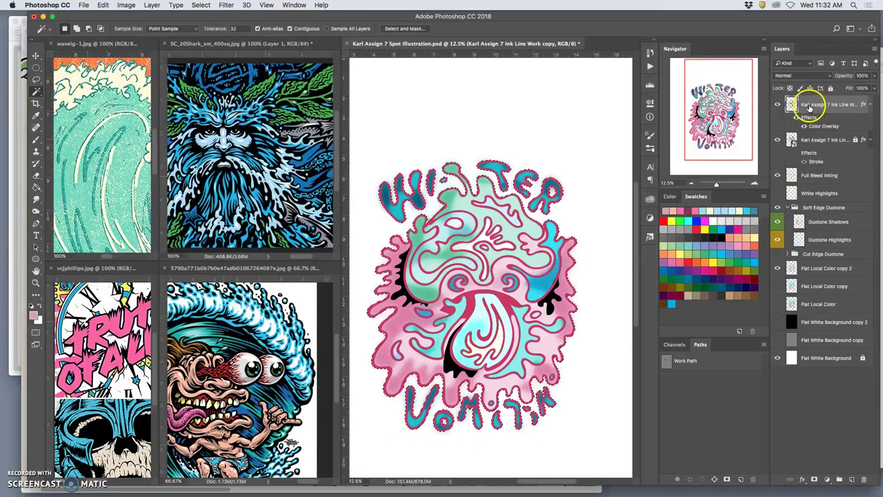
Hide both ink line work layers and clear the selected outside area on the Flat Local Color copy 2 layer.
{"action": "left_click", "coordinate": [779, 104]}
{"action": "left_click", "coordinate": [814, 269]}
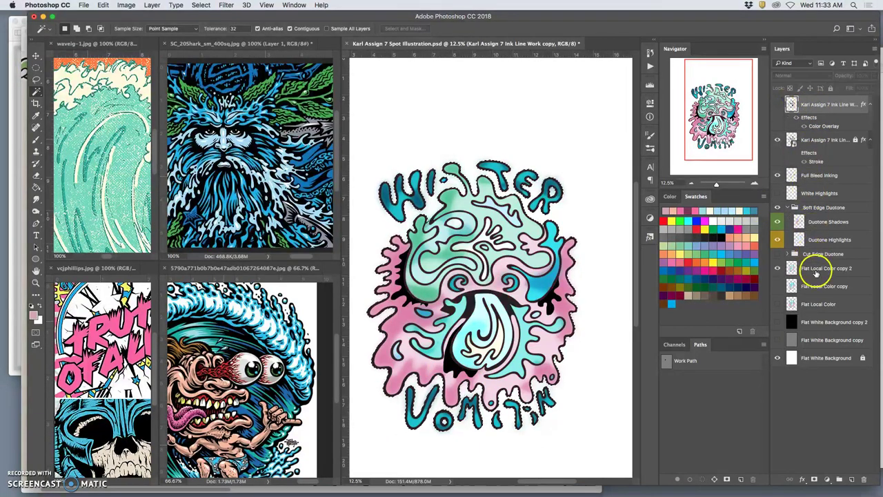
{"action": "left_click", "coordinate": [777, 140]}
{"action": "scroll", "coordinate": [509, 270], "scroll_direction": "left", "scroll_amount": 1}
{"action": "key", "text": "super+plus"}
{"action": "key", "text": "super+plus"}
{"action": "key", "text": "super+plus"}
{"action": "scroll", "coordinate": [483, 267], "scroll_direction": "left", "scroll_amount": 5}
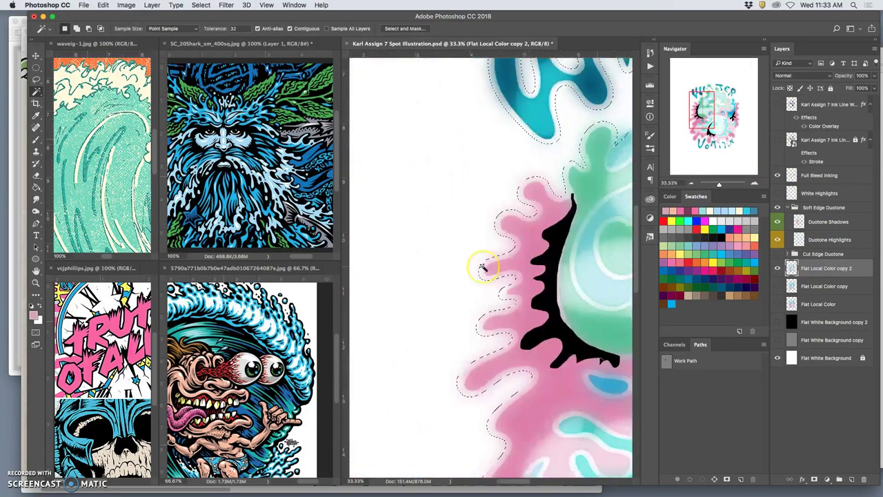
{"action": "scroll", "coordinate": [483, 267], "scroll_direction": "right", "scroll_amount": 2}
{"action": "scroll", "coordinate": [483, 268], "scroll_direction": "right", "scroll_amount": 2}
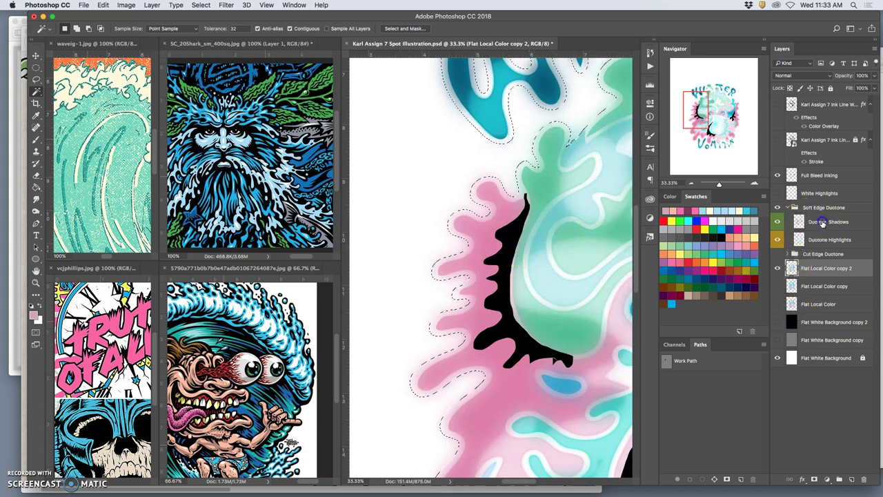
Delete the blurred overspill inside the selection from the Duotone Shadows and Duotone Highlights layers.
{"action": "left_click", "coordinate": [825, 222]}
{"action": "left_click", "coordinate": [818, 241]}
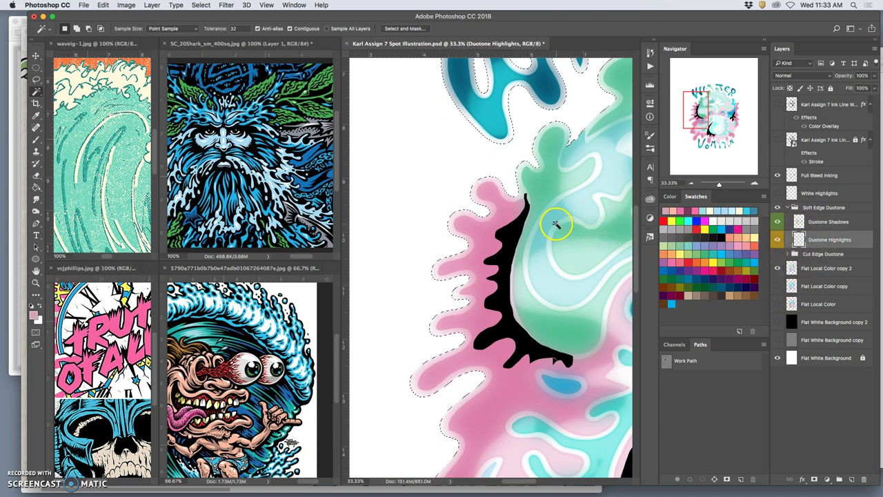
Deselect the outside area and show the locked ink line work layer with the Stroke effect over the whole illustration.
{"action": "key", "text": "super+d"}
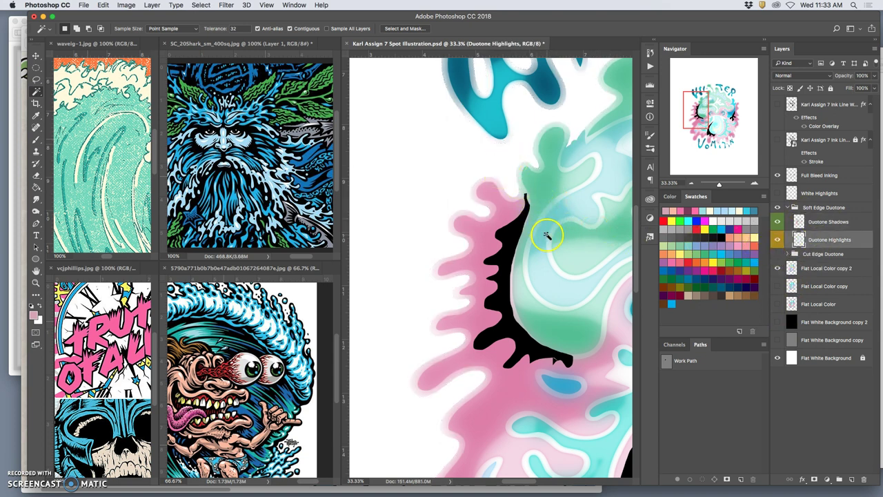
{"action": "key", "text": "super+minus"}
{"action": "key", "text": "super+minus"}
{"action": "scroll", "coordinate": [548, 232], "scroll_direction": "right", "scroll_amount": 5}
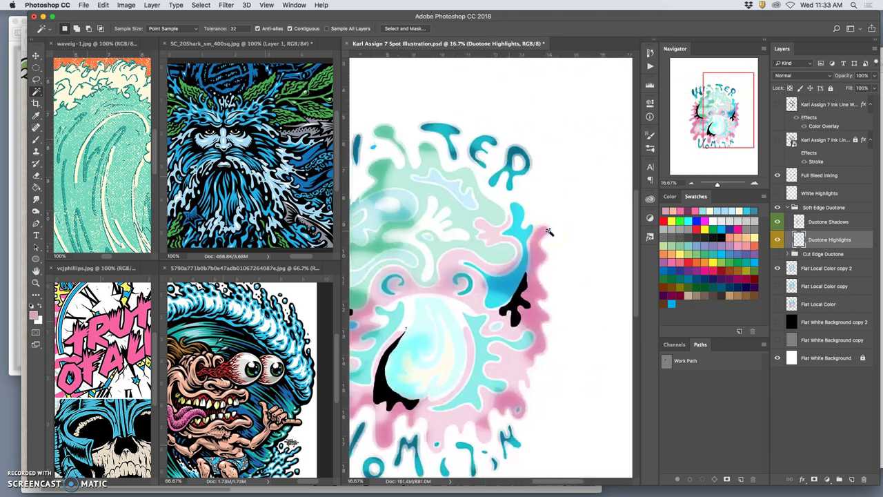
{"action": "scroll", "coordinate": [549, 232], "scroll_direction": "left", "scroll_amount": 4}
{"action": "left_click", "coordinate": [551, 235], "text": "alt"}
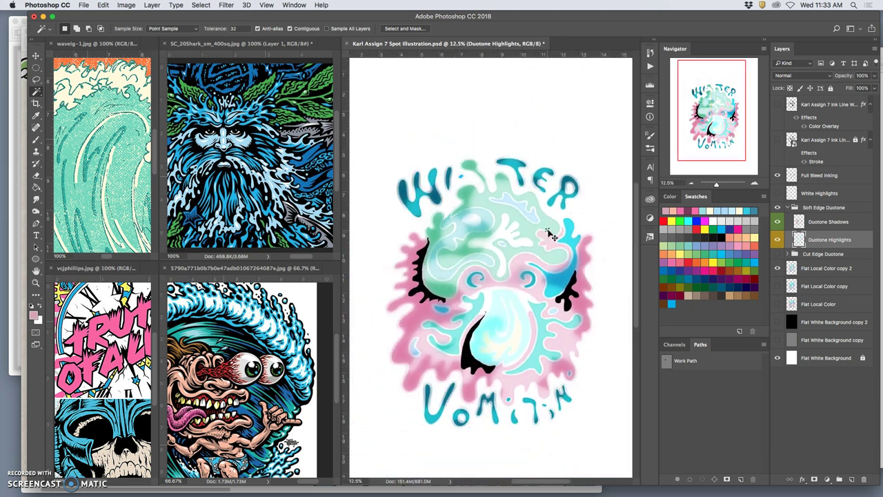
{"action": "scroll", "coordinate": [551, 234], "scroll_direction": "right", "scroll_amount": 1}
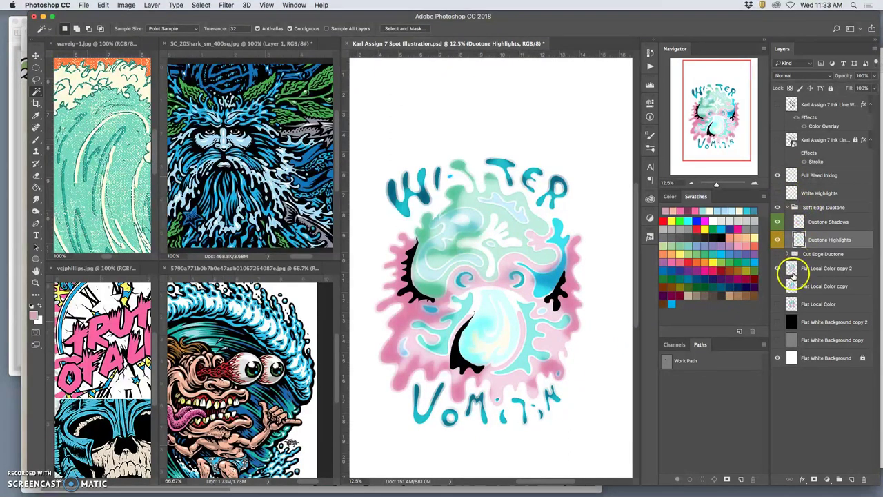
{"action": "left_click", "coordinate": [778, 139]}
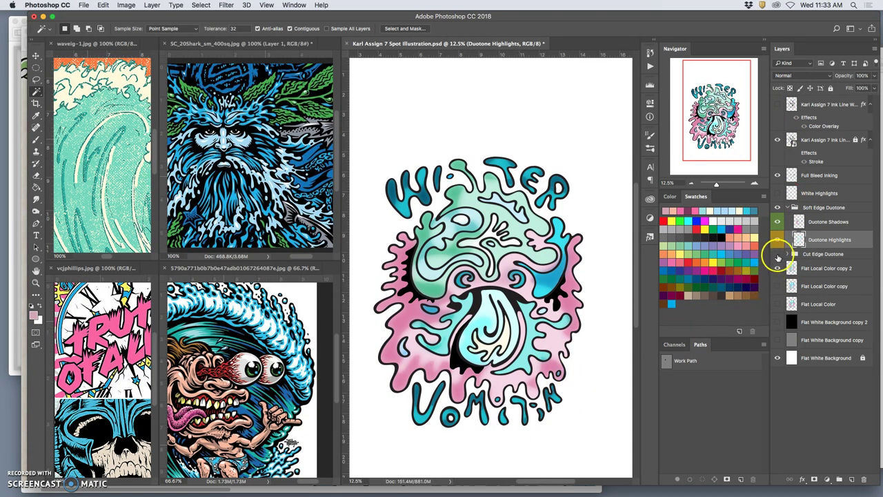
Toggle the Cut Edge Duotone group to compare the shading and leave it visible beneath the soft-edge group.
{"action": "left_click", "coordinate": [778, 255]}
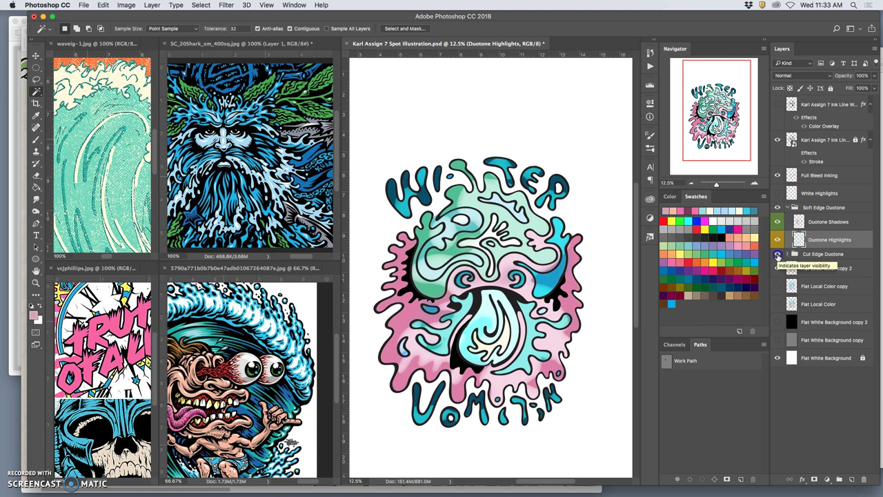
{"action": "left_click", "coordinate": [777, 255]}
{"action": "left_click", "coordinate": [778, 254]}
Examine how the cut-edge and soft-edge shading combine across the face and its outer edge.
{"action": "key", "text": "super+plus"}
{"action": "key", "text": "super+plus"}
{"action": "key", "text": "super+plus"}
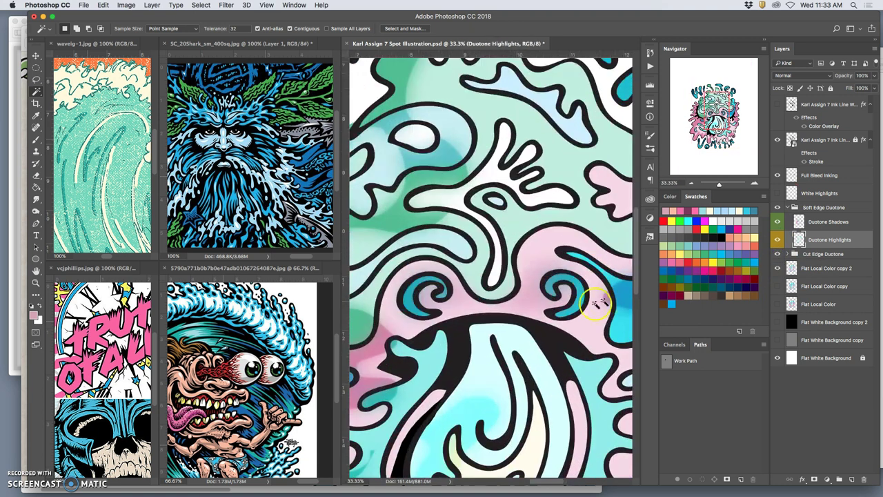
{"action": "scroll", "coordinate": [545, 318], "scroll_direction": "left", "scroll_amount": 5}
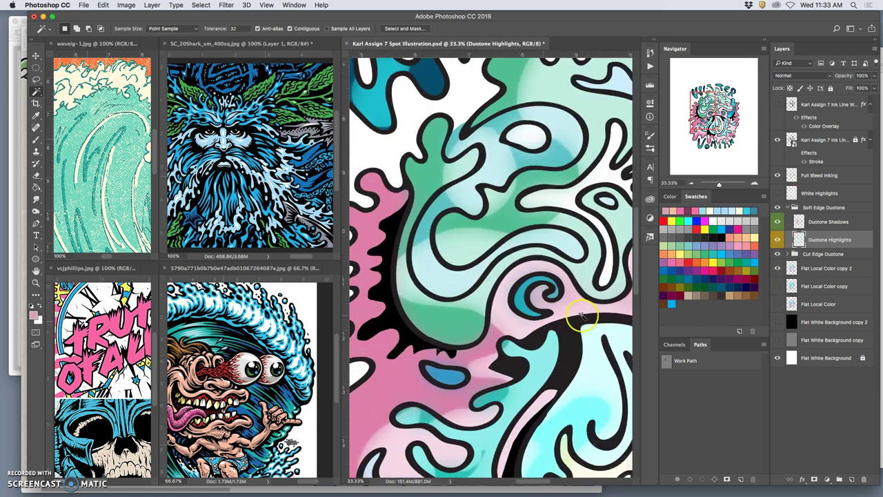
{"action": "key", "text": "super+minus"}
{"action": "key", "text": "super+minus"}
{"action": "key", "text": "super+minus"}
{"action": "scroll", "coordinate": [583, 316], "scroll_direction": "right", "scroll_amount": 4}
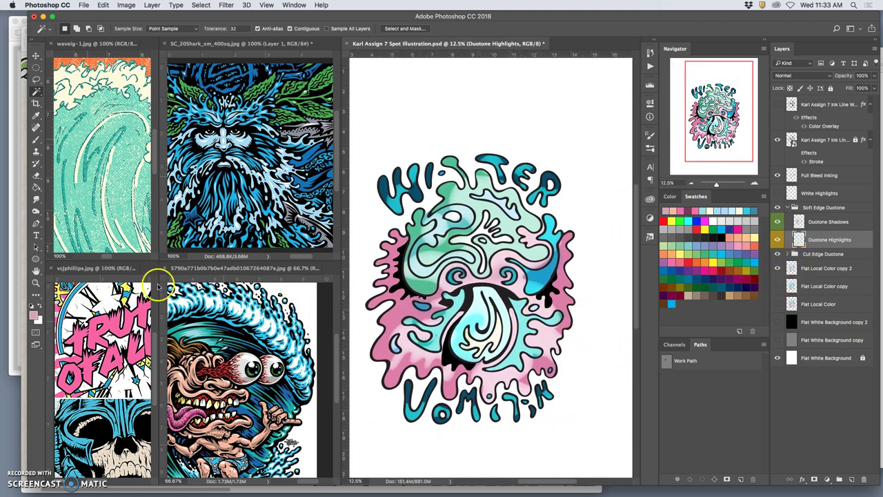
Switch to Preview and examine the soft-edge duotone examples in the Nicomon breakdown PDF and the lemons in the digital coloring primer.
{"action": "left_click", "coordinate": [22, 269]}
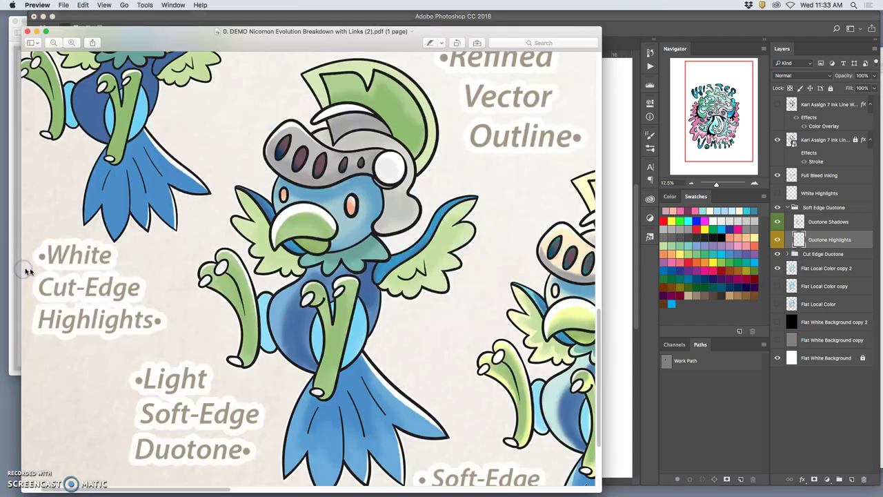
{"action": "scroll", "coordinate": [178, 275], "scroll_direction": "right", "scroll_amount": 5}
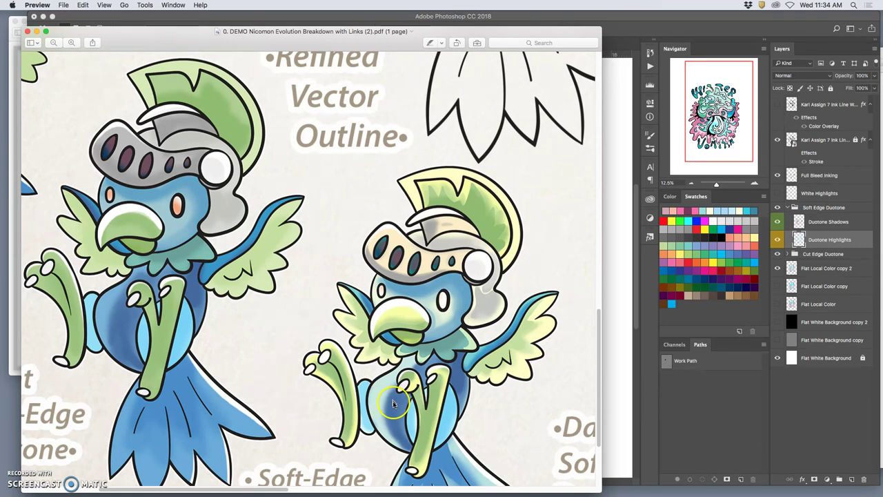
{"action": "left_click", "coordinate": [15, 54]}
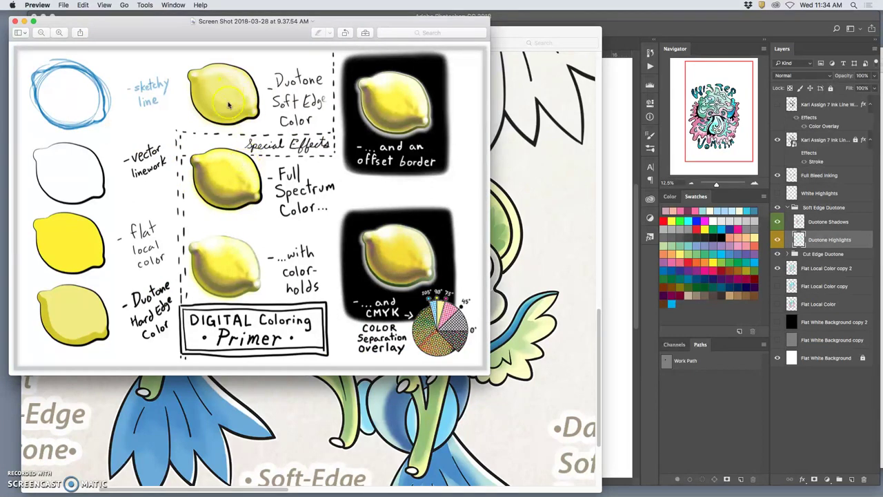
{"action": "left_click", "coordinate": [60, 33]}
{"action": "left_click", "coordinate": [60, 32]}
{"action": "left_click", "coordinate": [60, 32]}
{"action": "scroll", "coordinate": [156, 117], "scroll_direction": "up", "scroll_amount": 5}
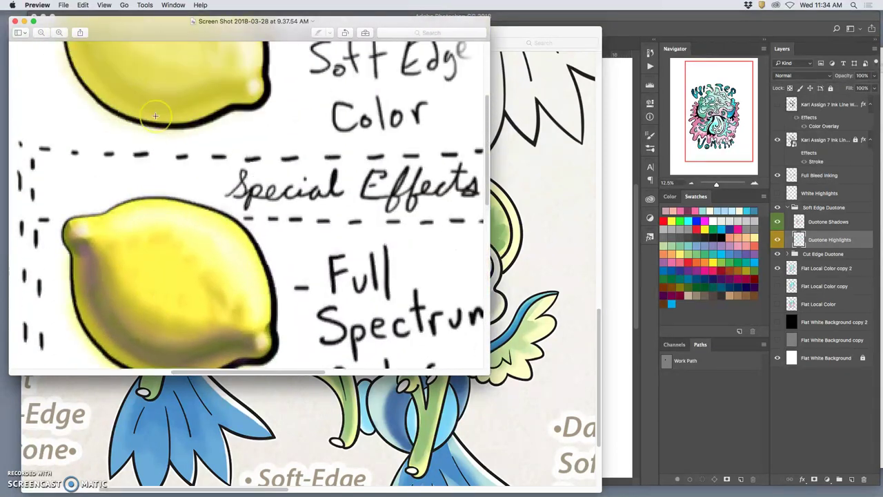
{"action": "scroll", "coordinate": [155, 116], "scroll_direction": "up", "scroll_amount": 3}
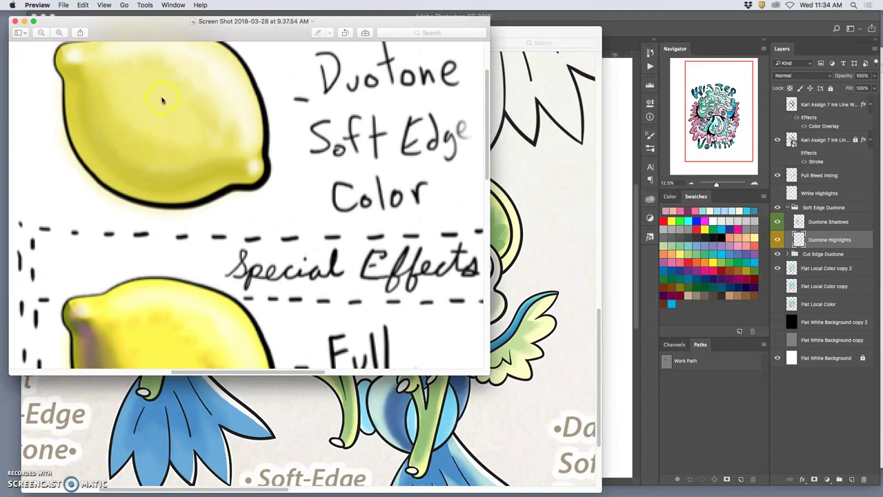
{"action": "scroll", "coordinate": [166, 153], "scroll_direction": "down", "scroll_amount": 5}
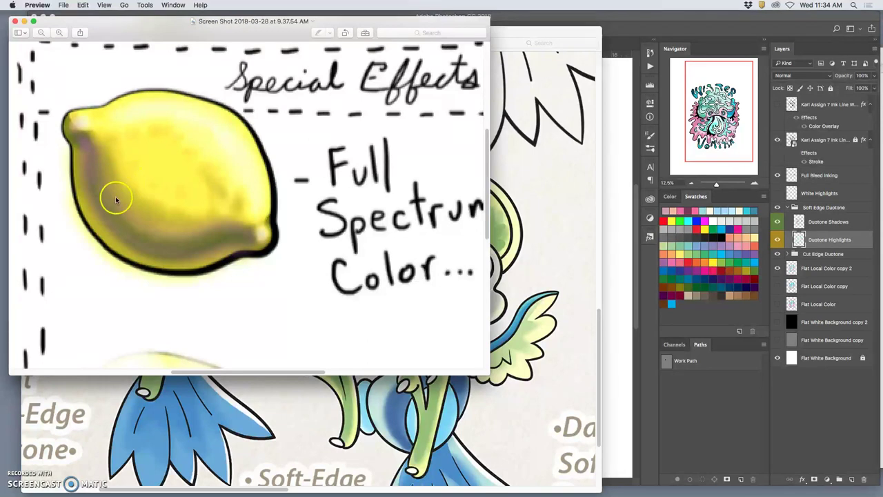
{"action": "key", "text": "super+minus"}
{"action": "key", "text": "super+minus"}
{"action": "key", "text": "super+minus"}
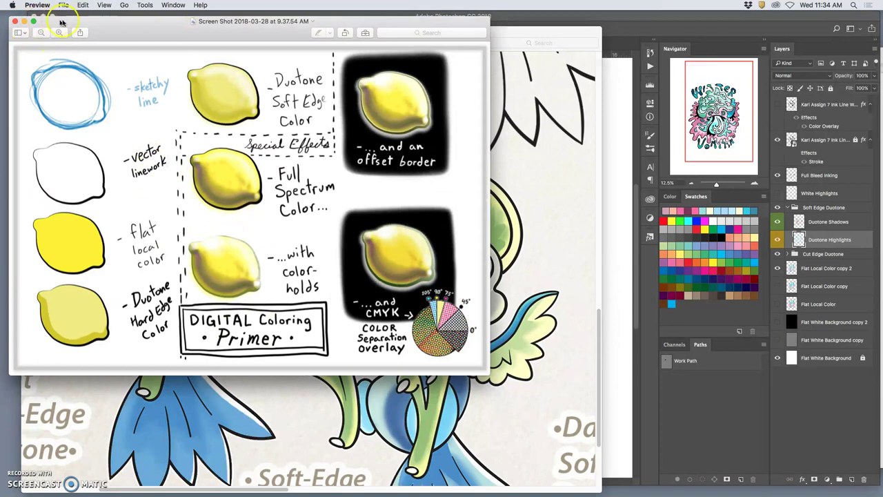
Switch back to Photoshop and expand the Cut Edge Duotone group, keeping the Soft Edge Duotone group expanded.
{"action": "left_click", "coordinate": [79, 14]}
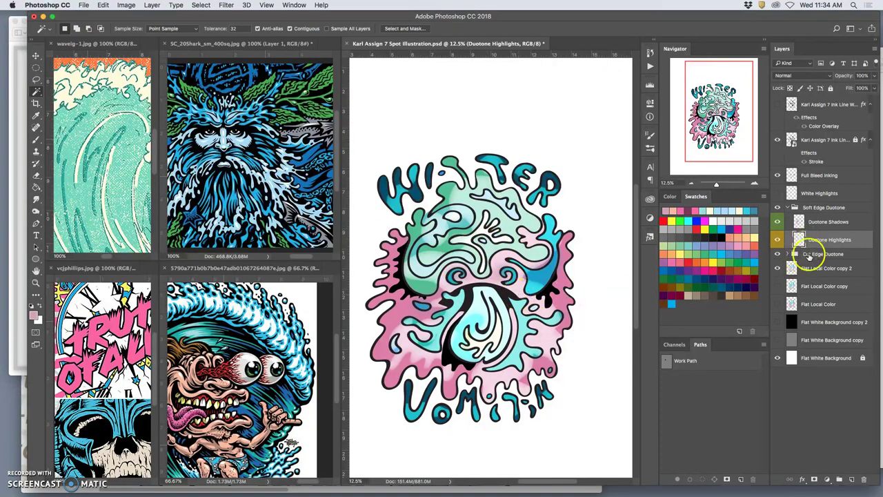
{"action": "left_click", "coordinate": [808, 254]}
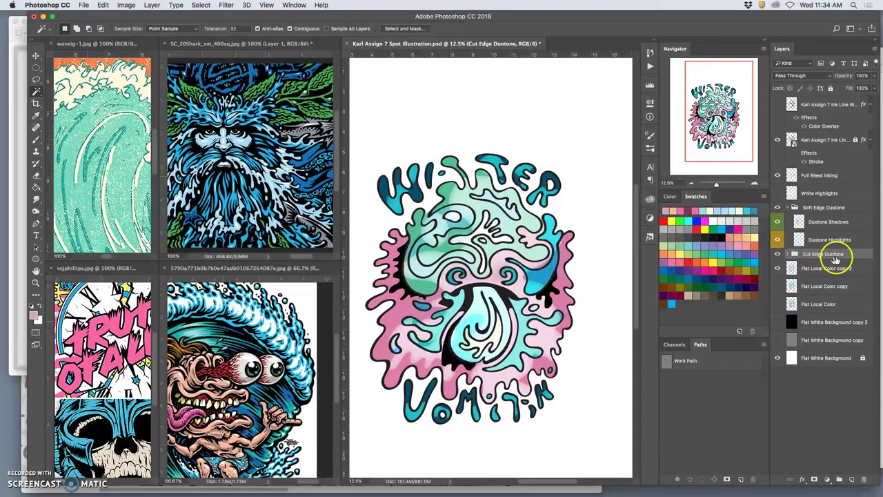
{"action": "left_click", "coordinate": [788, 208]}
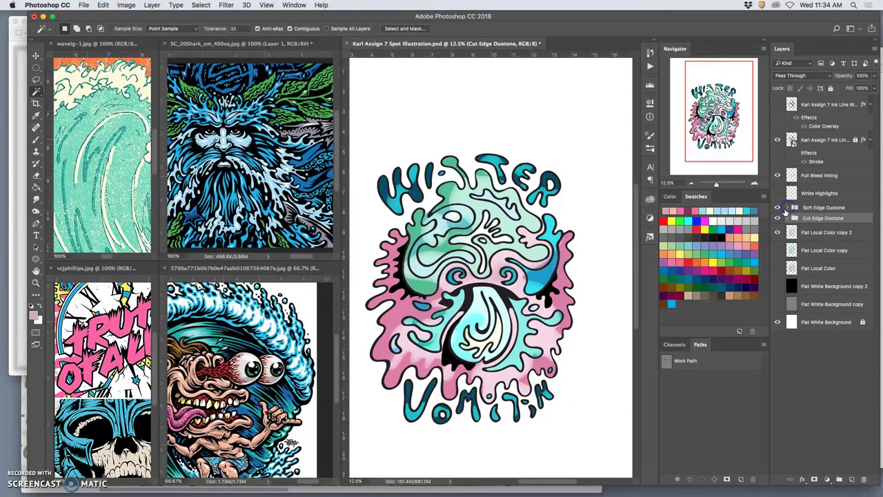
{"action": "left_click", "coordinate": [787, 207]}
{"action": "left_click", "coordinate": [787, 254]}
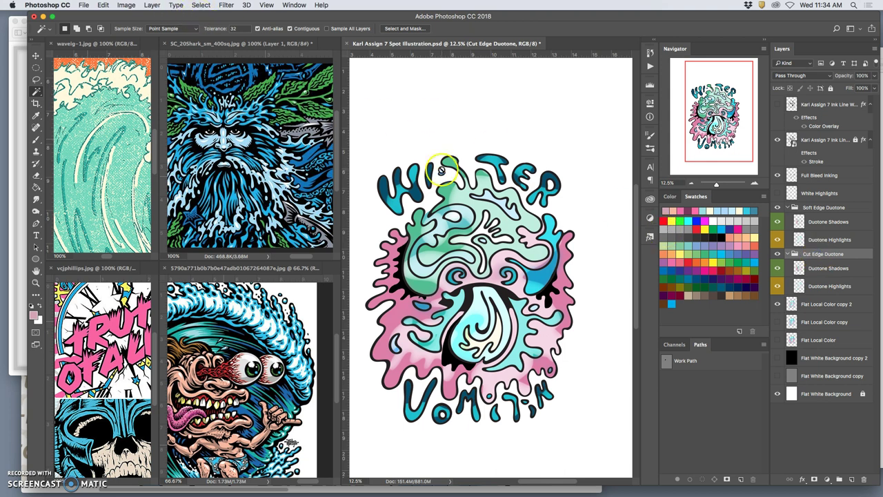
Open Color Balance on the Cut Edge Duotone Shadows layer and shift its shadow tones to about -34, +23, +40.
{"action": "left_click", "coordinate": [126, 5]}
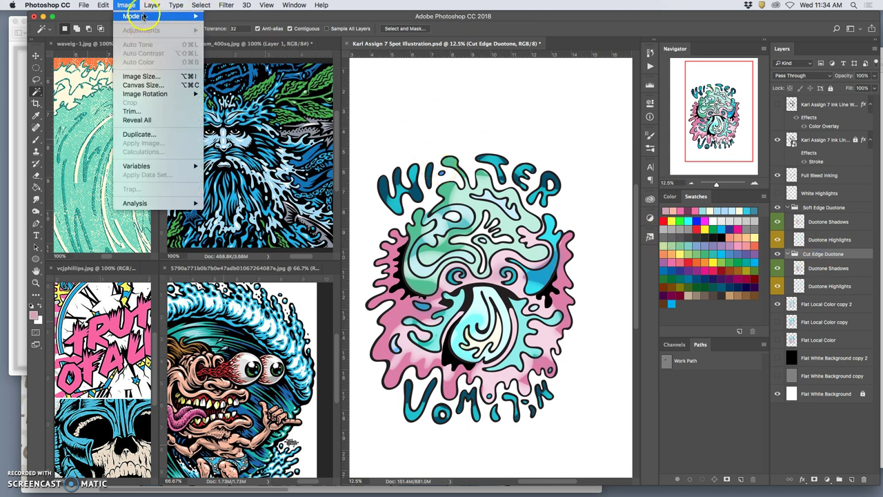
{"action": "left_click", "coordinate": [841, 269]}
{"action": "left_click", "coordinate": [835, 269]}
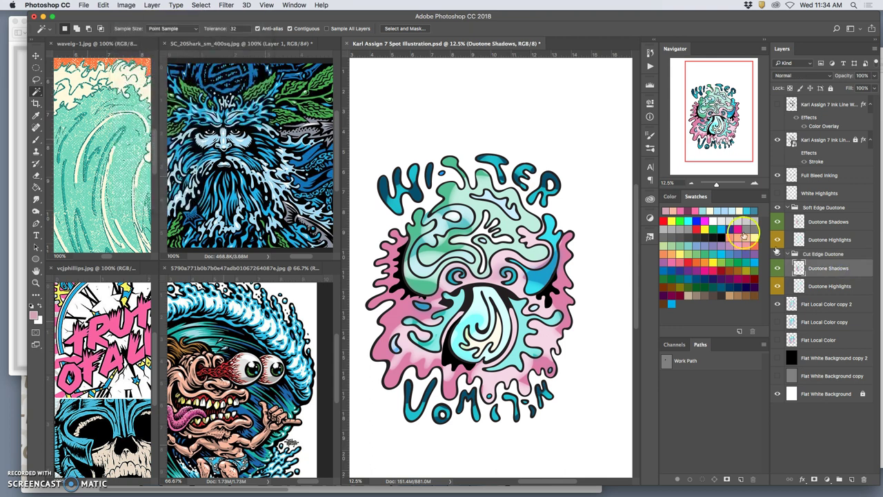
{"action": "left_click", "coordinate": [122, 4]}
{"action": "mouse_move", "coordinate": [159, 30]}
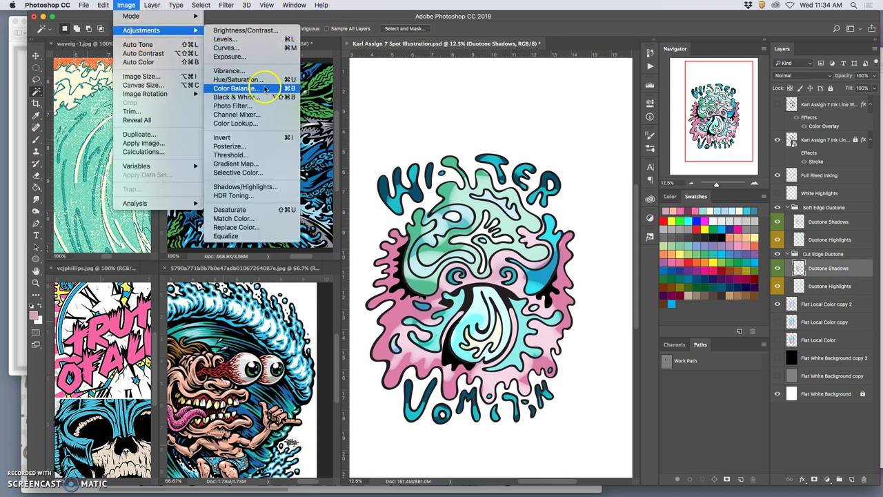
{"action": "left_click", "coordinate": [263, 90]}
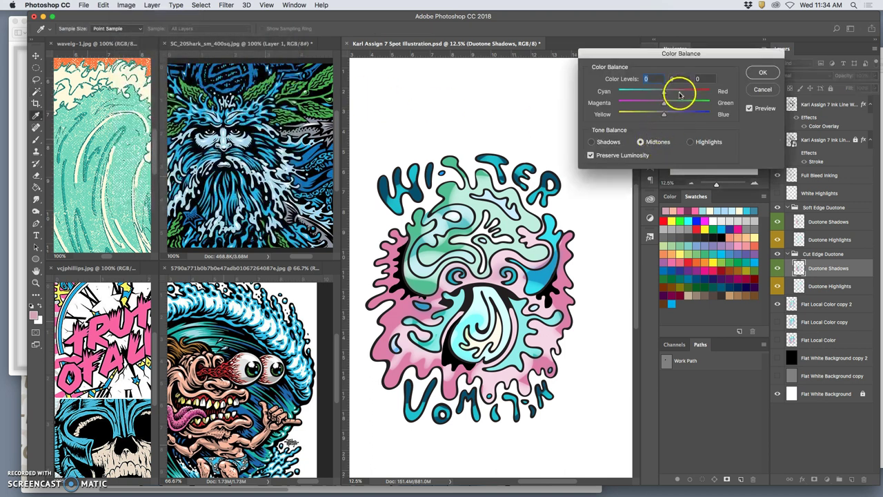
{"action": "left_click", "coordinate": [591, 141]}
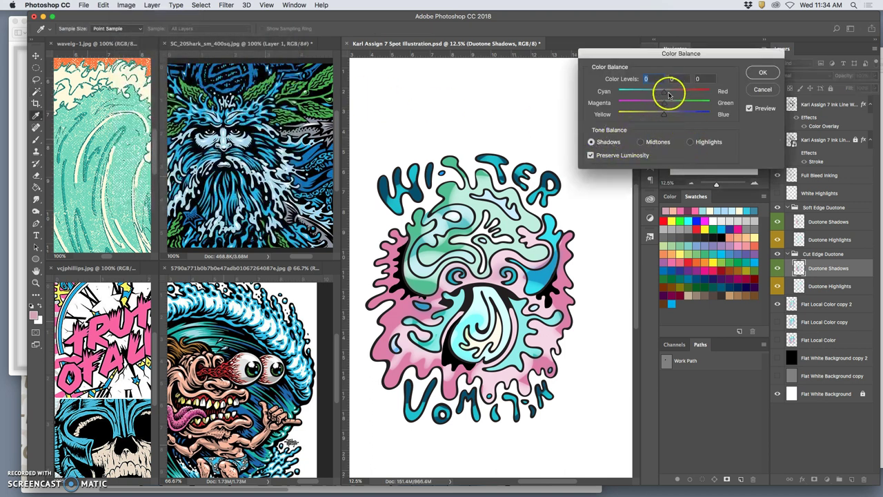
{"action": "left_click_drag", "start_coordinate": [664, 92], "coordinate": [665, 95]}
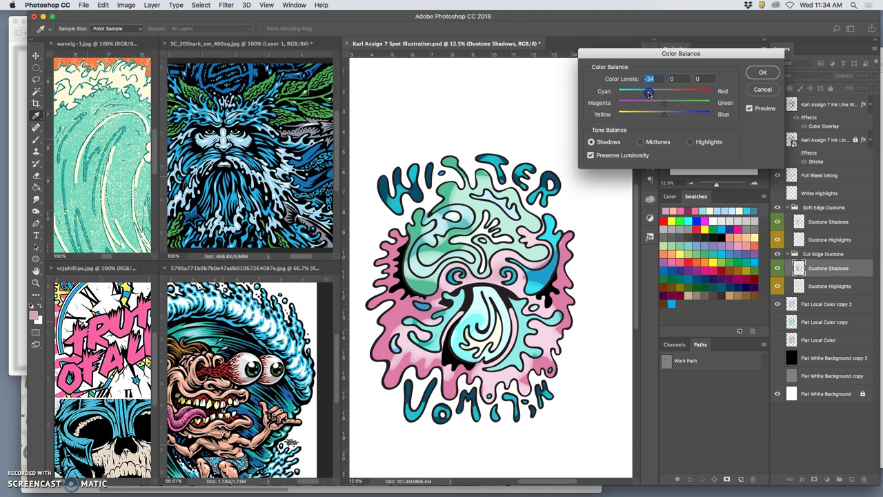
{"action": "left_click_drag", "start_coordinate": [664, 114], "coordinate": [684, 115]}
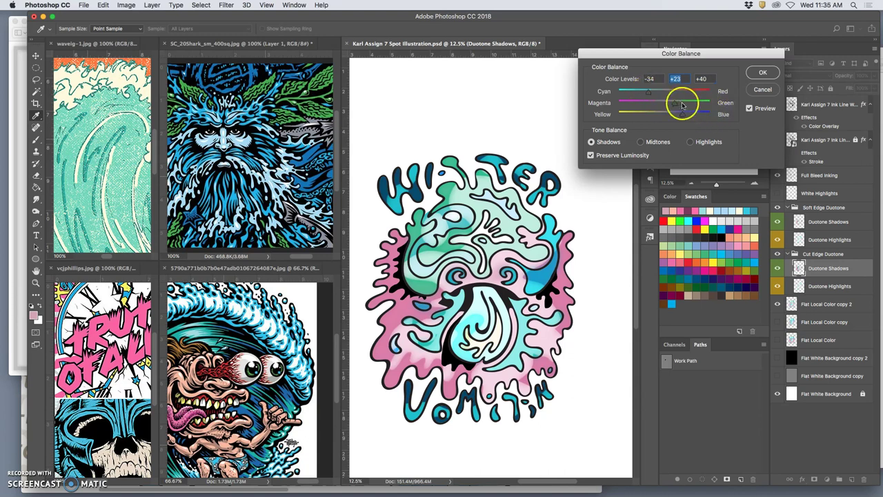
Shift the midtones to about -33, +37, +55 and the highlights to about -45, +29, +45, and apply the Color Balance.
{"action": "left_click", "coordinate": [641, 141]}
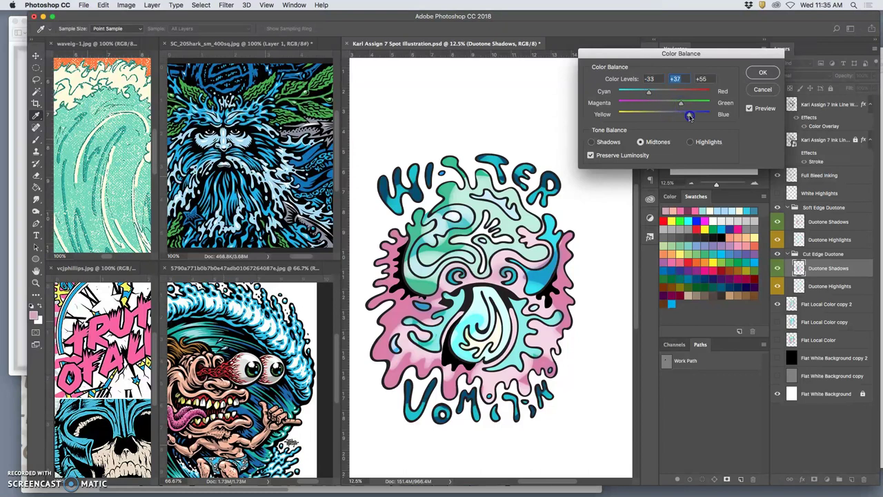
{"action": "left_click", "coordinate": [690, 141]}
{"action": "left_click_drag", "start_coordinate": [662, 92], "coordinate": [644, 93]}
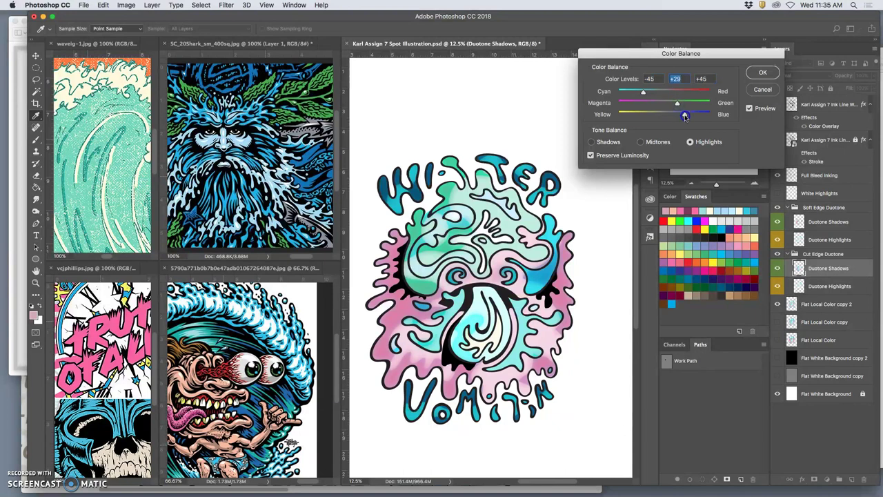
{"action": "left_click", "coordinate": [763, 74]}
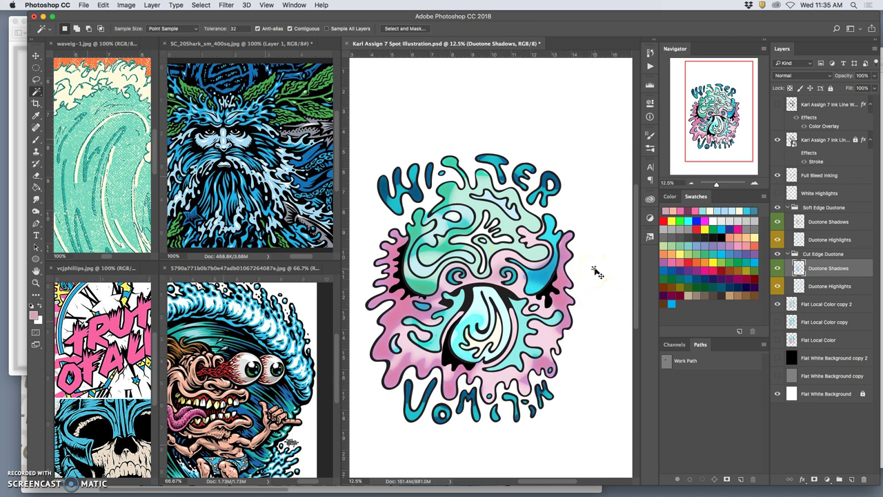
Examine the color-balanced shadows up close along the pink fringe and across the whole illustration.
{"action": "key", "text": "super+plus"}
{"action": "key", "text": "super+plus"}
{"action": "key", "text": "super+plus"}
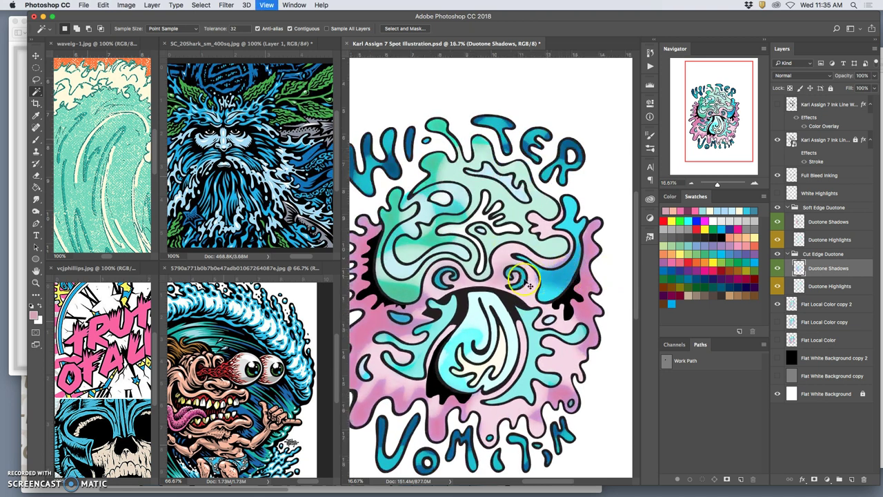
{"action": "scroll", "coordinate": [458, 279], "scroll_direction": "down", "scroll_amount": 3}
{"action": "scroll", "coordinate": [457, 278], "scroll_direction": "left", "scroll_amount": 3}
{"action": "scroll", "coordinate": [456, 278], "scroll_direction": "left", "scroll_amount": 2}
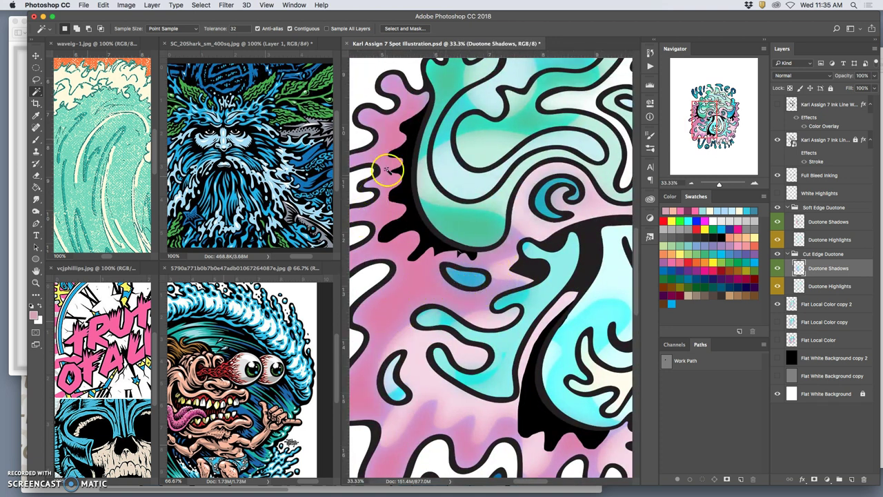
{"action": "scroll", "coordinate": [590, 261], "scroll_direction": "down", "scroll_amount": 1}
{"action": "scroll", "coordinate": [589, 261], "scroll_direction": "down", "scroll_amount": 1}
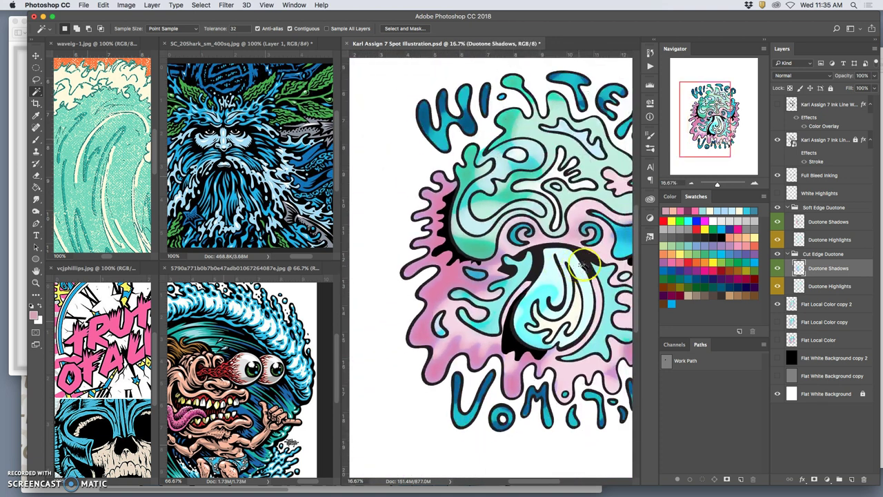
{"action": "scroll", "coordinate": [573, 262], "scroll_direction": "right", "scroll_amount": 2}
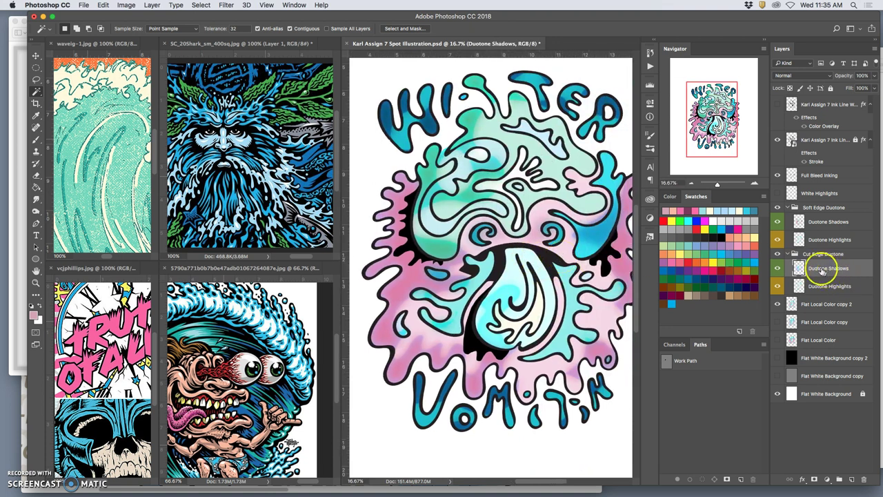
Open Color Balance on the Cut Edge Duotone Highlights layer and shift its midtones to about +23, -20, -23.
{"action": "left_click", "coordinate": [831, 285]}
{"action": "scroll", "coordinate": [623, 262], "scroll_direction": "down", "scroll_amount": 1}
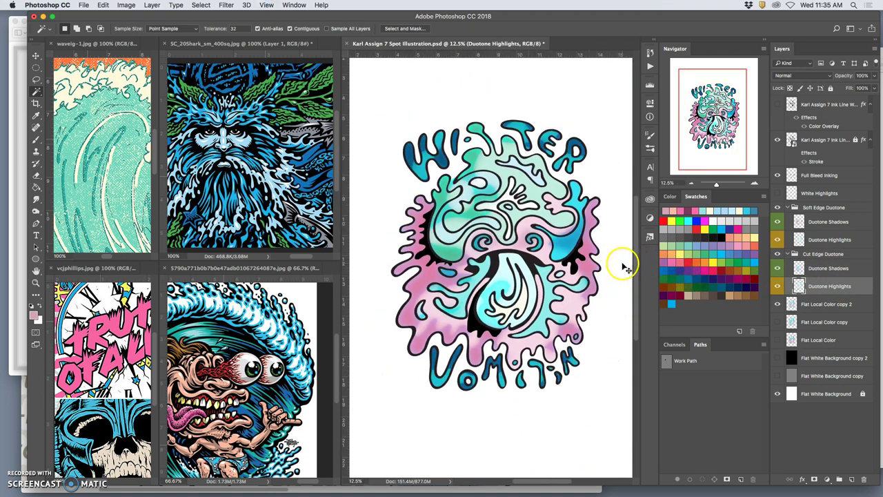
{"action": "left_click", "coordinate": [126, 5]}
{"action": "mouse_move", "coordinate": [141, 30]}
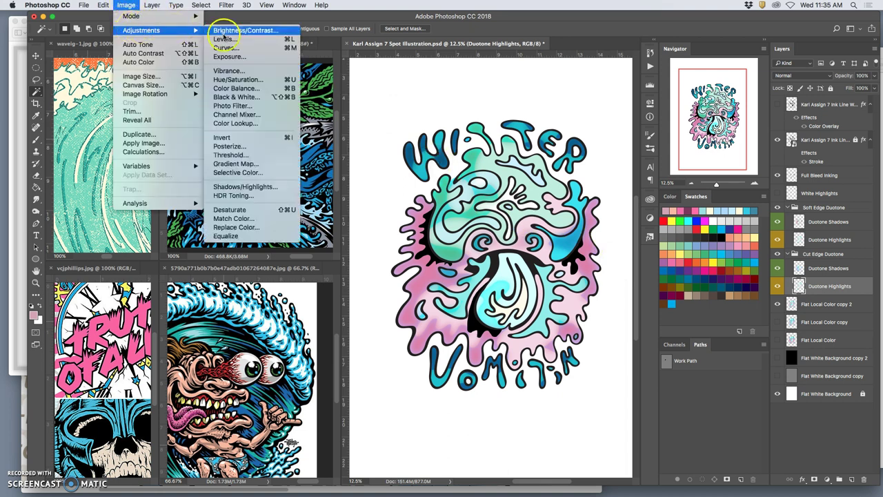
{"action": "left_click", "coordinate": [241, 89]}
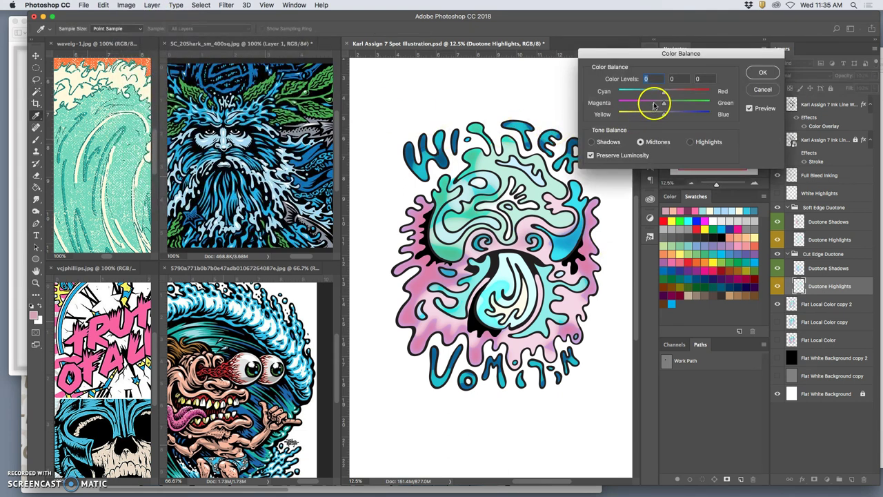
{"action": "left_click_drag", "start_coordinate": [665, 93], "coordinate": [667, 94]}
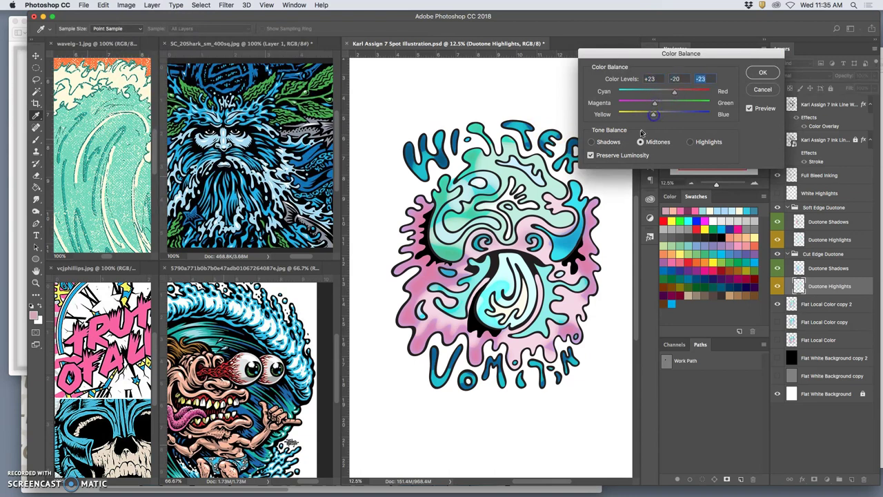
Shift the shadow tones to about +27, -23, -32 and the highlights toward yellow at about -37, and apply the Color Balance.
{"action": "left_click", "coordinate": [591, 141]}
{"action": "left_click_drag", "start_coordinate": [664, 94], "coordinate": [677, 95]}
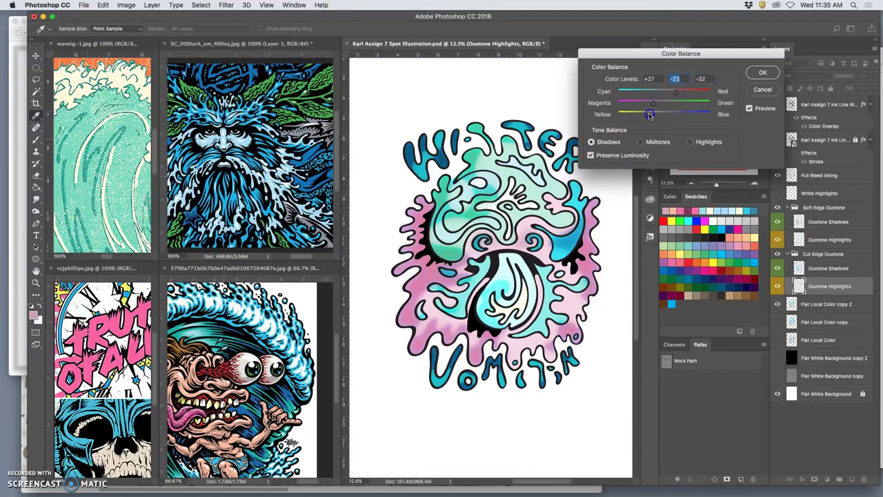
{"action": "left_click", "coordinate": [691, 141]}
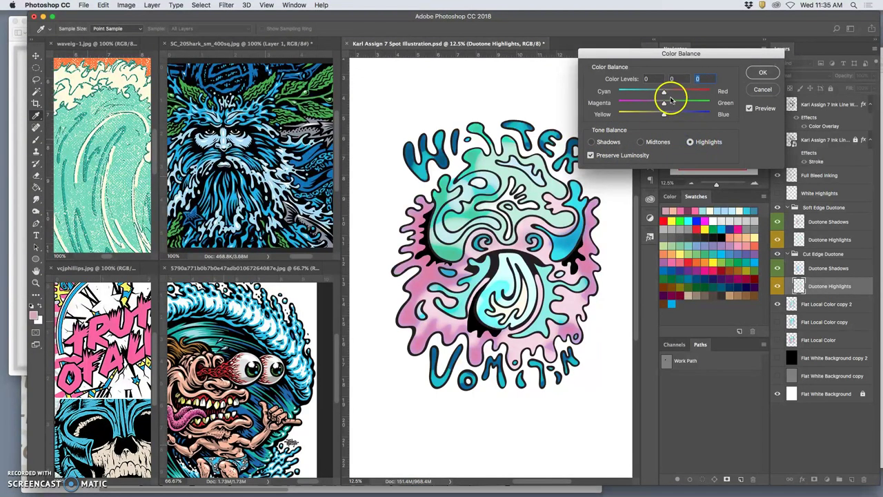
{"action": "left_click_drag", "start_coordinate": [664, 114], "coordinate": [659, 116]}
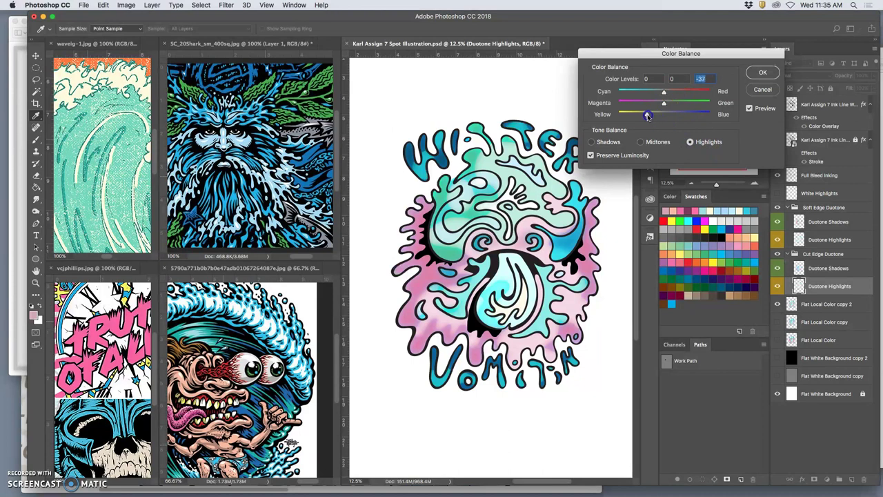
{"action": "left_click", "coordinate": [665, 92]}
{"action": "left_click", "coordinate": [753, 73]}
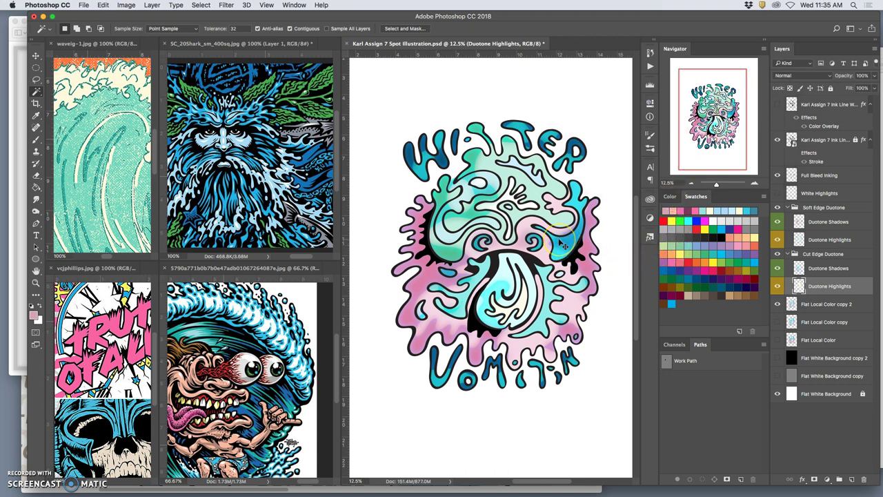
Examine the color-balanced highlights up close around the forehead and spirals, comparing the artwork before and after the adjustment.
{"action": "scroll", "coordinate": [562, 245], "scroll_direction": "up", "scroll_amount": 4}
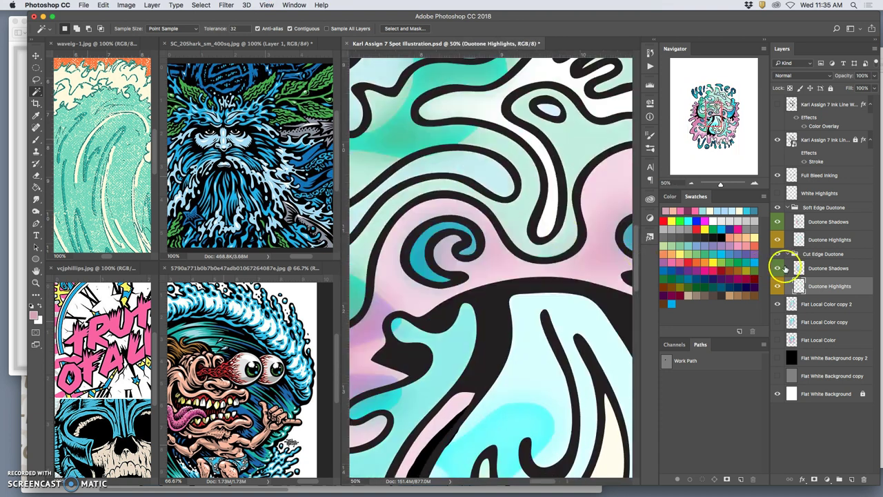
{"action": "scroll", "coordinate": [549, 238], "scroll_direction": "up", "scroll_amount": 3}
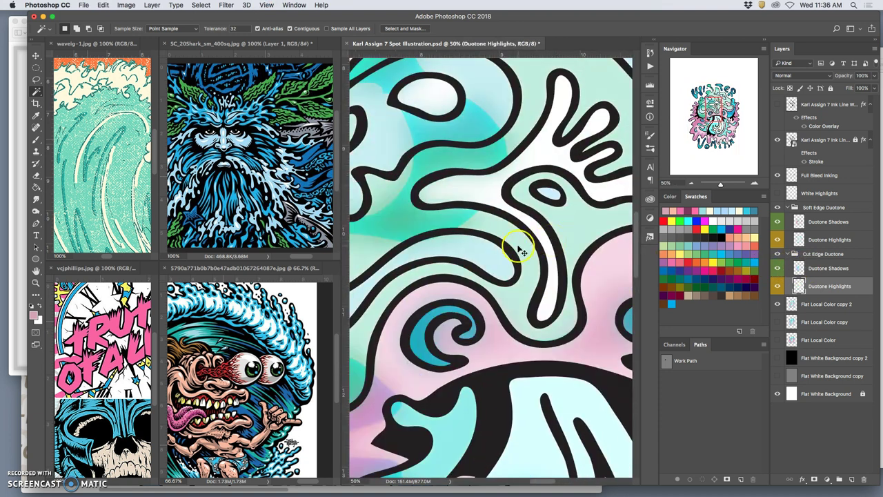
{"action": "key", "text": "super+z"}
{"action": "key", "text": "super+z"}
{"action": "key", "text": "super+z"}
{"action": "key", "text": "super+minus"}
{"action": "key", "text": "super+minus"}
{"action": "key", "text": "super+minus"}
{"action": "key", "text": "super+minus"}
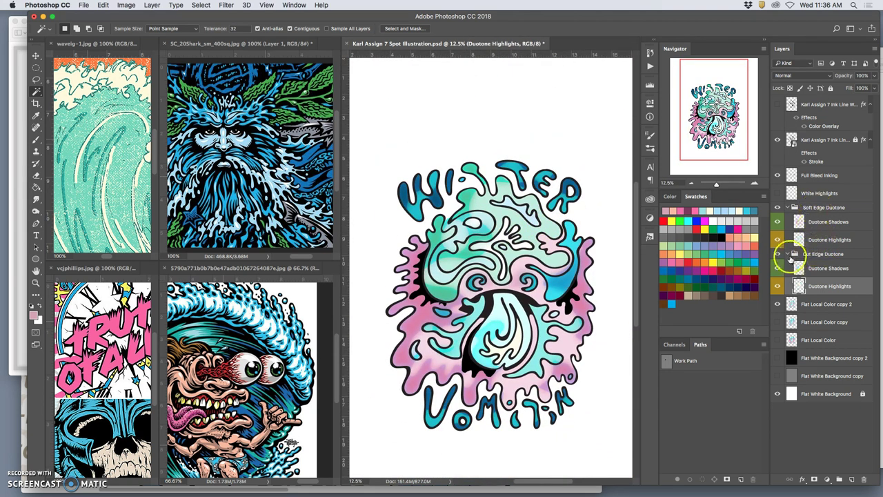
Select the Duotone Highlights layer in the Soft Edge Duotone group.
{"action": "left_click", "coordinate": [815, 239]}
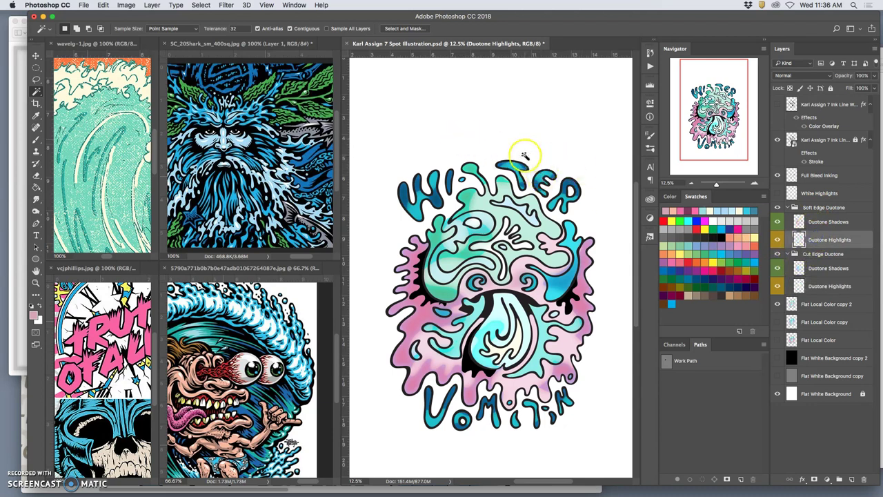
{"action": "left_click", "coordinate": [127, 6]}
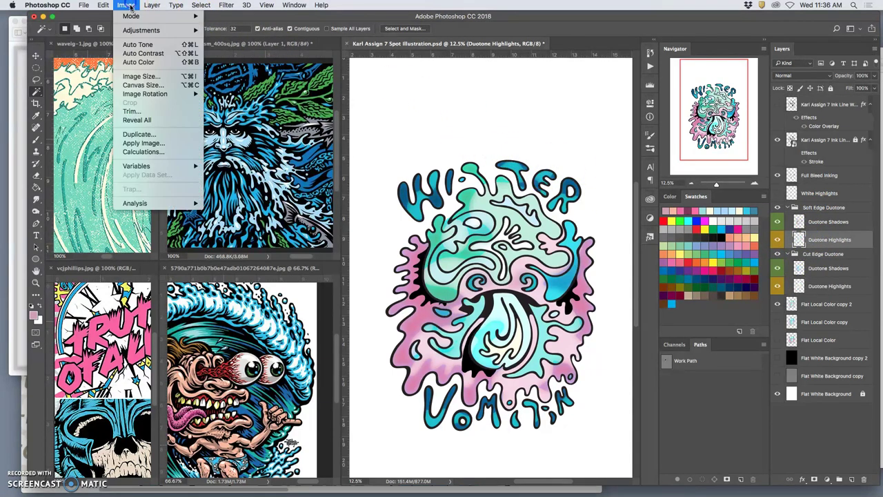
{"action": "mouse_move", "coordinate": [134, 31]}
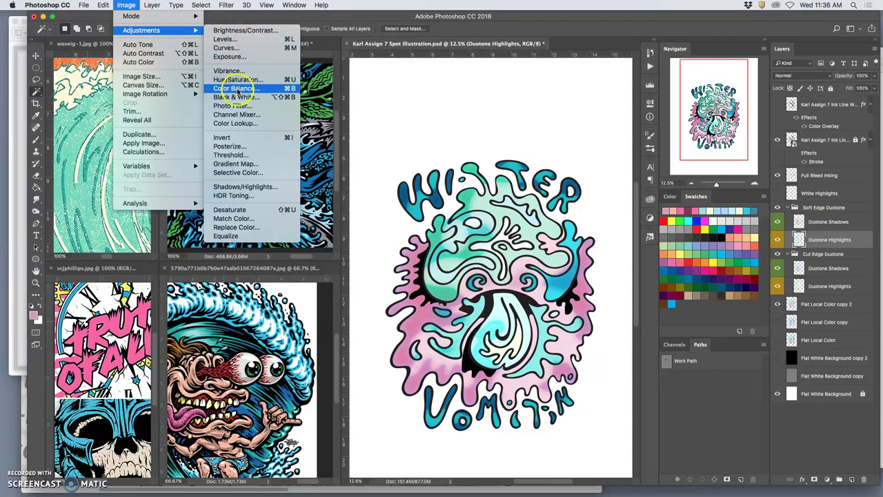
{"action": "left_click", "coordinate": [238, 89]}
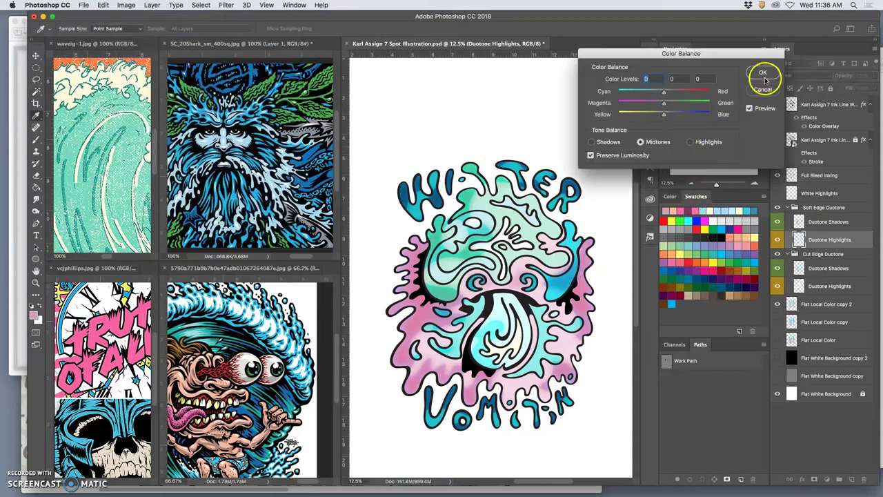
{"action": "left_click", "coordinate": [763, 77]}
Open Hue/Saturation for the soft-edge highlights and set hue to about -101, saturation -33 and lightness +31.
{"action": "left_click", "coordinate": [127, 6]}
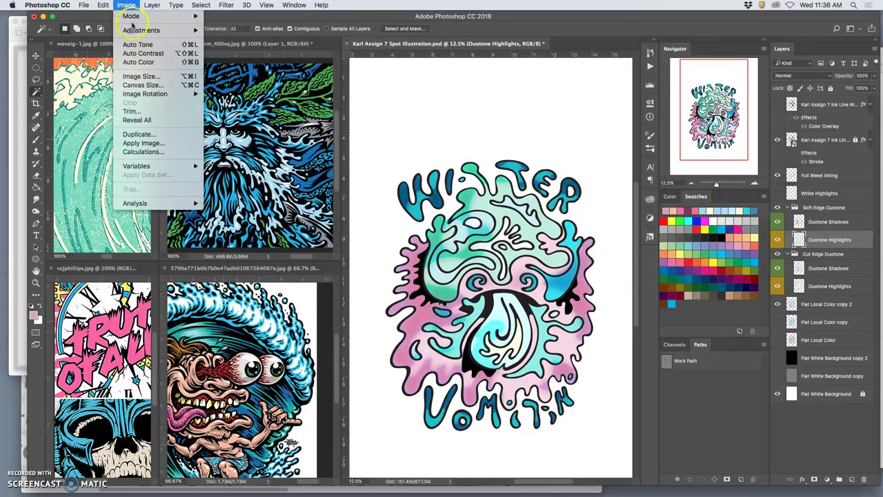
{"action": "mouse_move", "coordinate": [133, 29]}
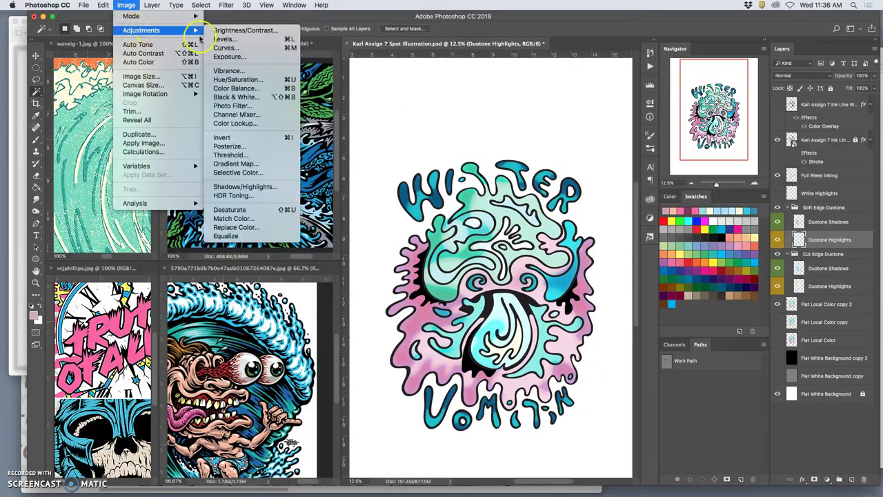
{"action": "left_click", "coordinate": [230, 80]}
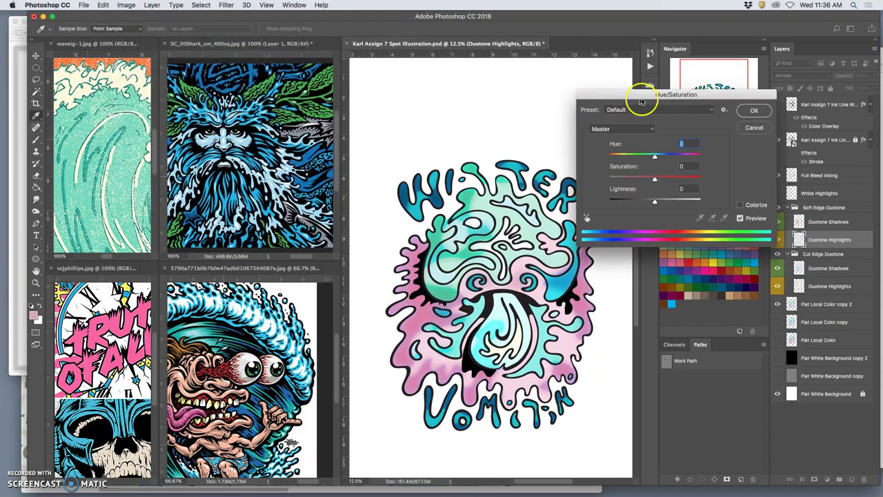
{"action": "left_click_drag", "start_coordinate": [635, 92], "coordinate": [610, 48]}
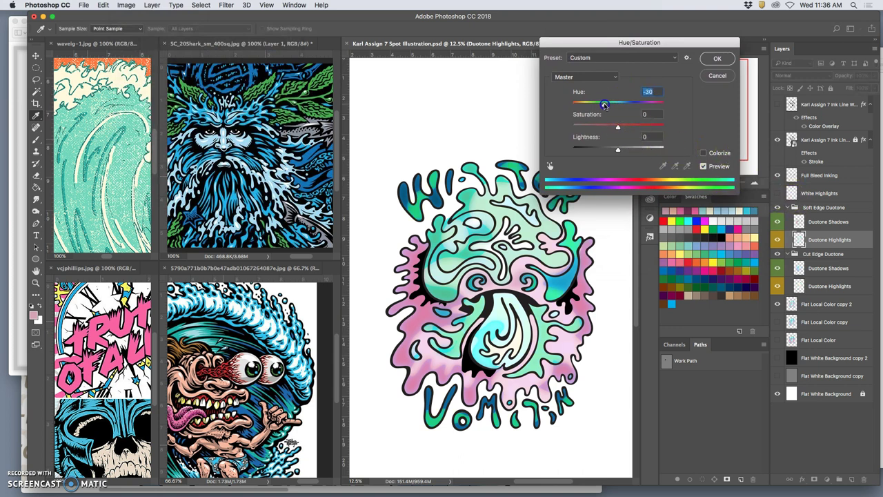
{"action": "mouse_move", "coordinate": [605, 103]}
{"action": "left_mouse_down"}
{"action": "mouse_move", "coordinate": [645, 103]}
{"action": "mouse_move", "coordinate": [561, 101]}
{"action": "mouse_move", "coordinate": [662, 102]}
{"action": "mouse_move", "coordinate": [619, 101]}
{"action": "left_mouse_up"}
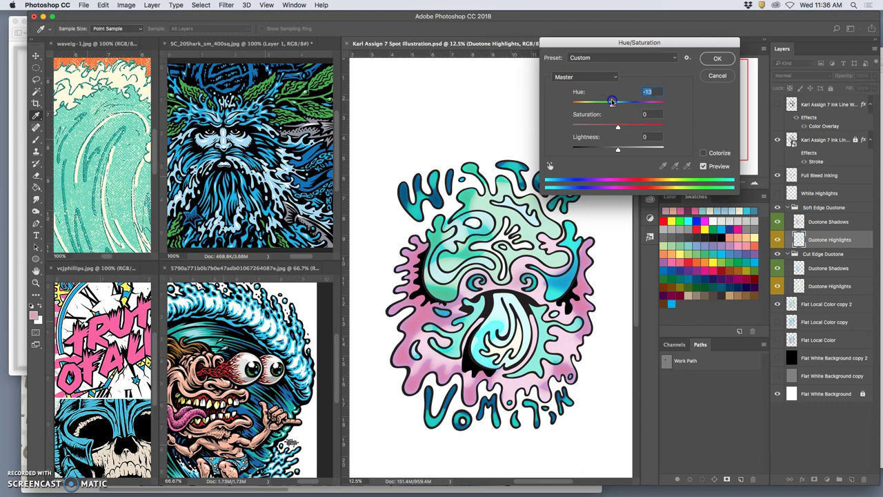
{"action": "mouse_move", "coordinate": [618, 102]}
{"action": "left_mouse_down"}
{"action": "mouse_move", "coordinate": [626, 101]}
{"action": "mouse_move", "coordinate": [614, 102]}
{"action": "left_mouse_up"}
{"action": "left_click_drag", "start_coordinate": [605, 101], "coordinate": [585, 100]}
{"action": "left_click_drag", "start_coordinate": [618, 149], "coordinate": [630, 150]}
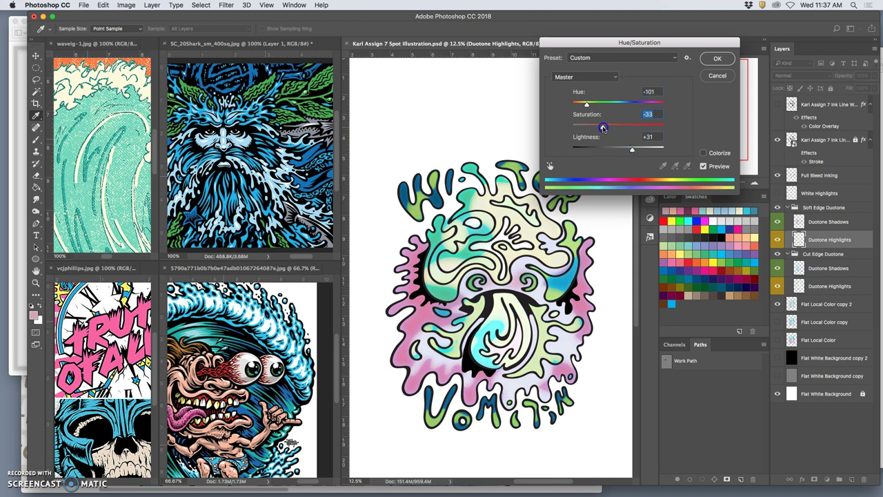
Try hue -133 with saturation -45 and lightness +49, and hue -40 with saturation -7 and lightness +48.
{"action": "left_click_drag", "start_coordinate": [586, 103], "coordinate": [582, 105]}
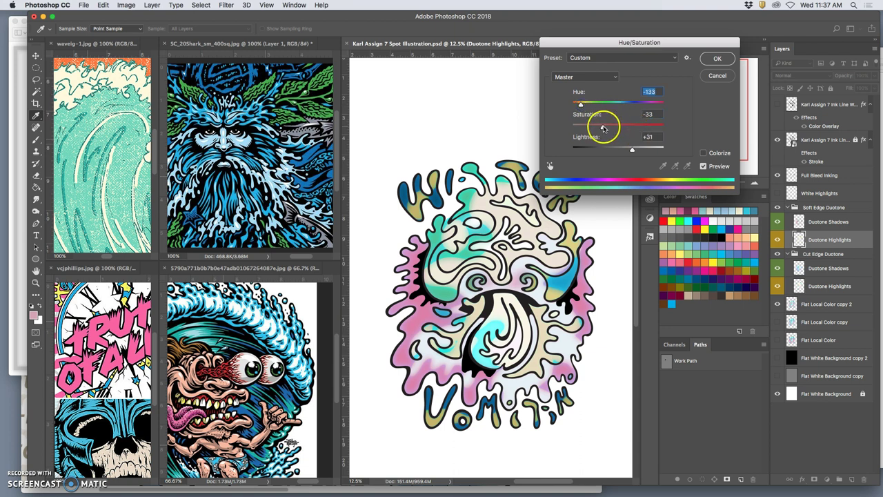
{"action": "left_click_drag", "start_coordinate": [632, 149], "coordinate": [649, 150]}
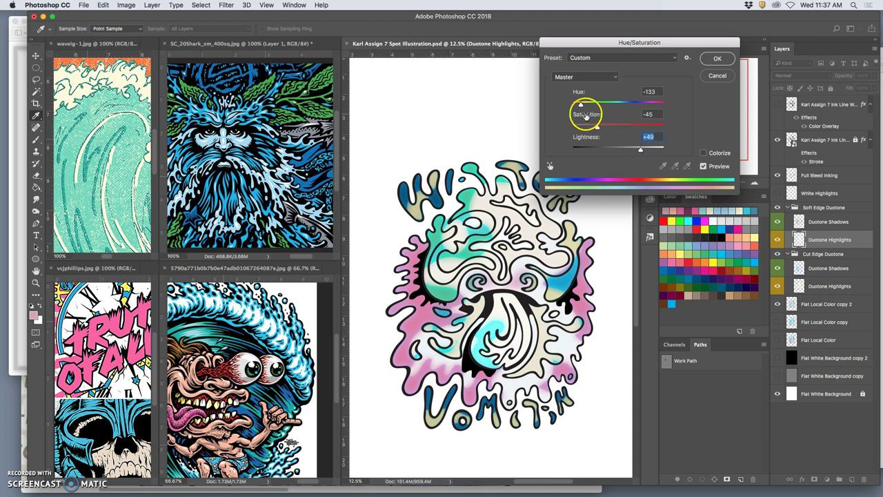
{"action": "left_click_drag", "start_coordinate": [580, 103], "coordinate": [640, 150]}
{"action": "mouse_move", "coordinate": [614, 108]}
{"action": "left_mouse_down"}
{"action": "mouse_move", "coordinate": [588, 105]}
{"action": "mouse_move", "coordinate": [600, 105]}
{"action": "left_mouse_up"}
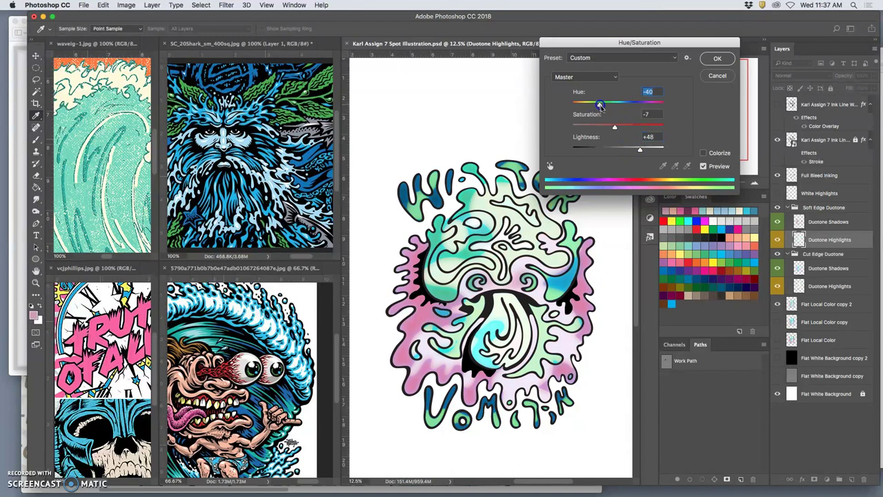
Set the soft-edge highlights' hue to -79, saturation to -41 and lightness to +46, and apply the Hue/Saturation adjustment.
{"action": "left_click", "coordinate": [615, 129]}
{"action": "left_click_drag", "start_coordinate": [597, 127], "coordinate": [592, 105]}
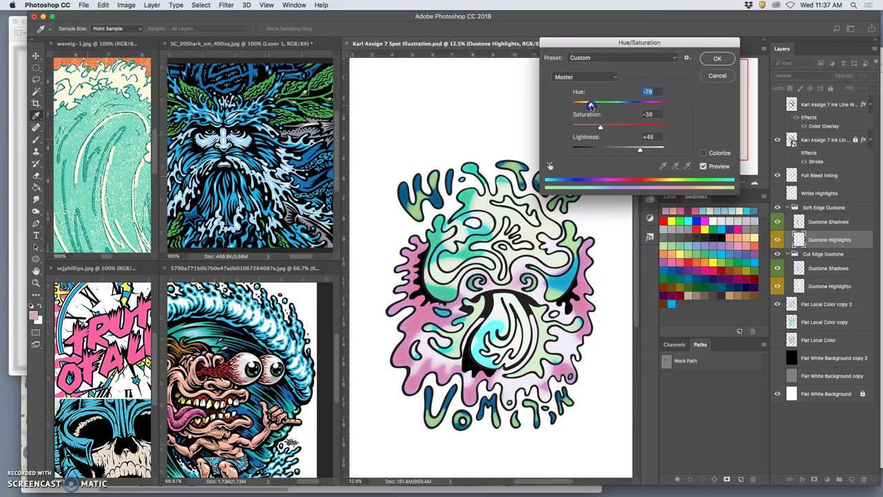
{"action": "left_click_drag", "start_coordinate": [640, 149], "coordinate": [637, 151]}
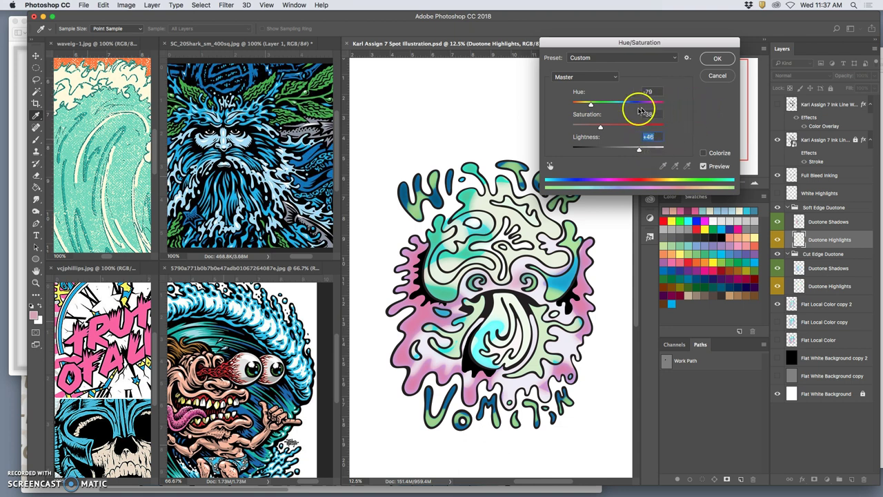
{"action": "left_click_drag", "start_coordinate": [601, 127], "coordinate": [616, 126]}
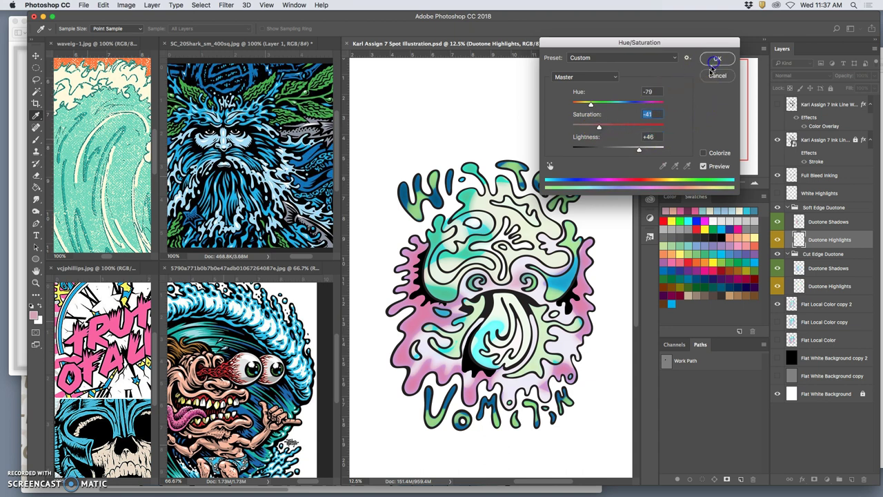
{"action": "key", "text": "Return"}
Compare the illustration with and without the Hue/Saturation change by undoing and redoing it, ending with the change applied.
{"action": "left_click", "coordinate": [585, 179]}
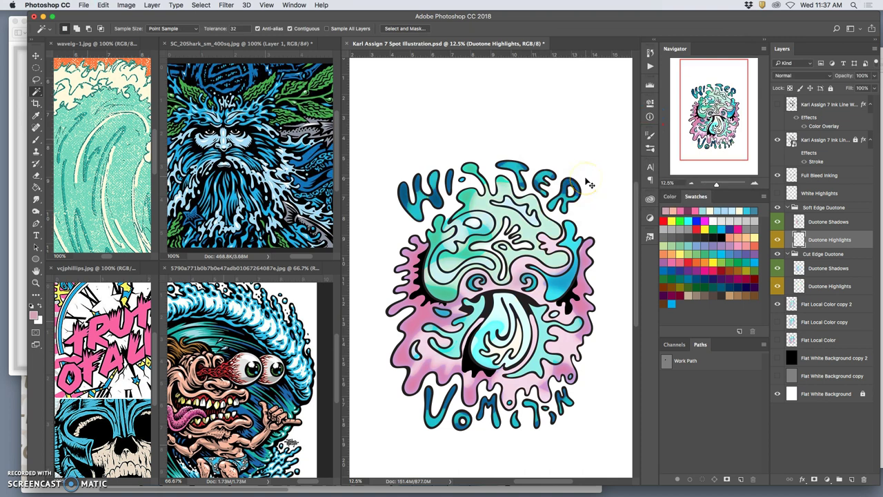
{"action": "key", "text": "super+z"}
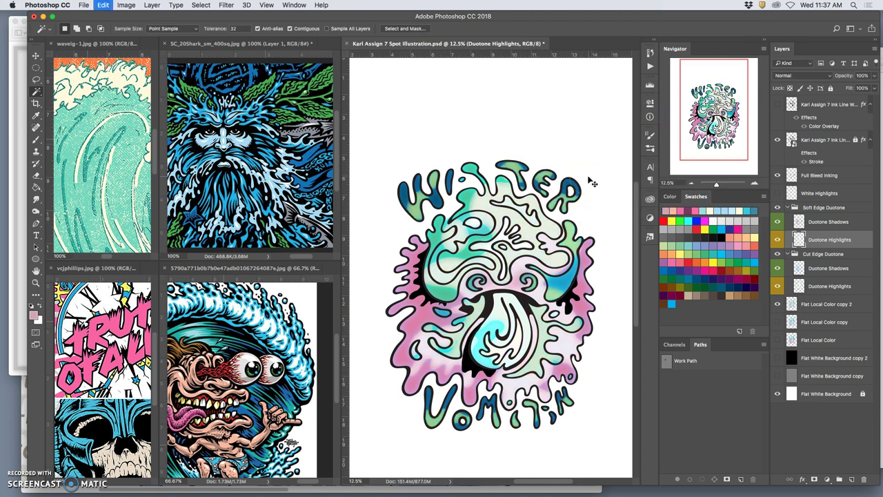
{"action": "key", "text": "super+z"}
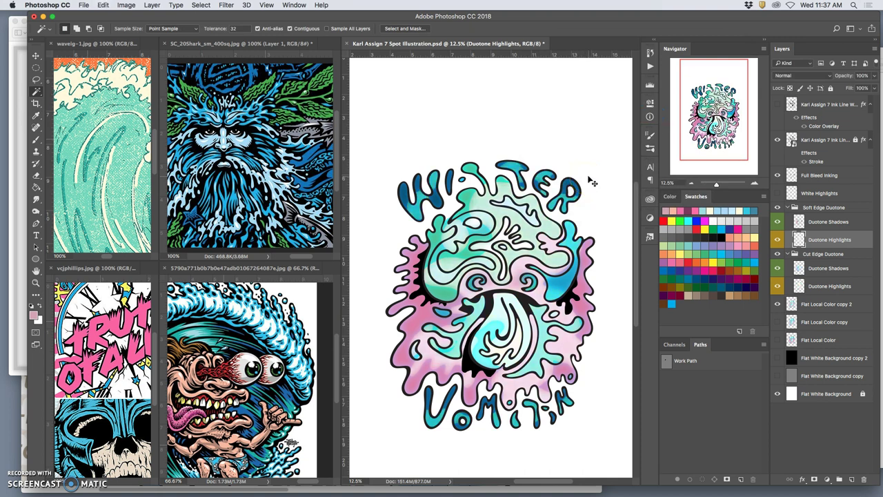
{"action": "key", "text": "super+z"}
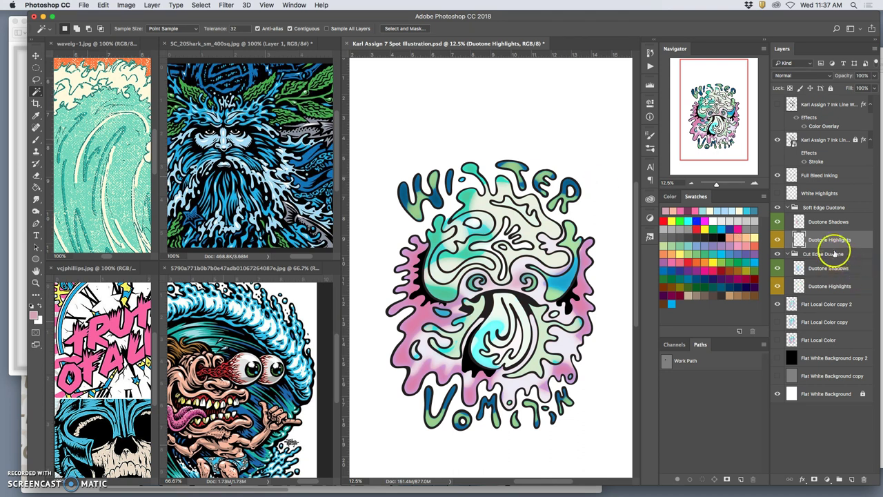
Duplicate the Cut Edge Duotone Highlights layer and move the copy above Duotone Highlights in the Soft Edge Duotone group.
{"action": "left_click", "coordinate": [833, 289]}
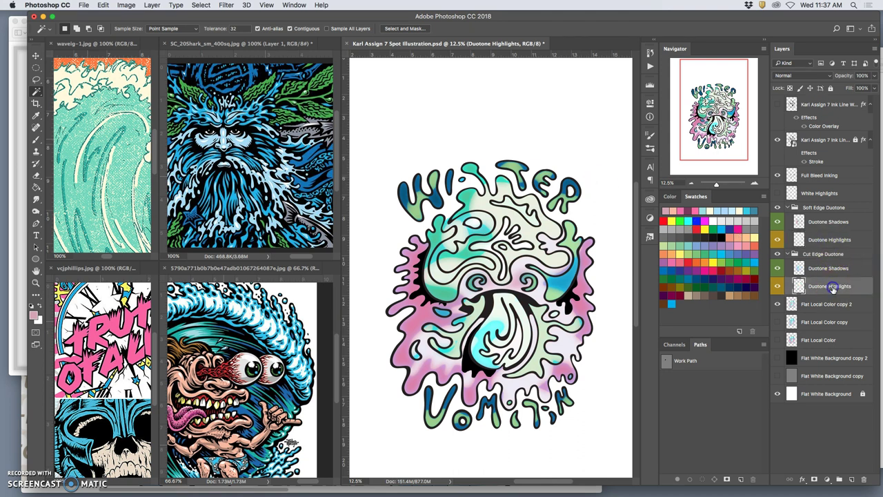
{"action": "key", "text": "super+j"}
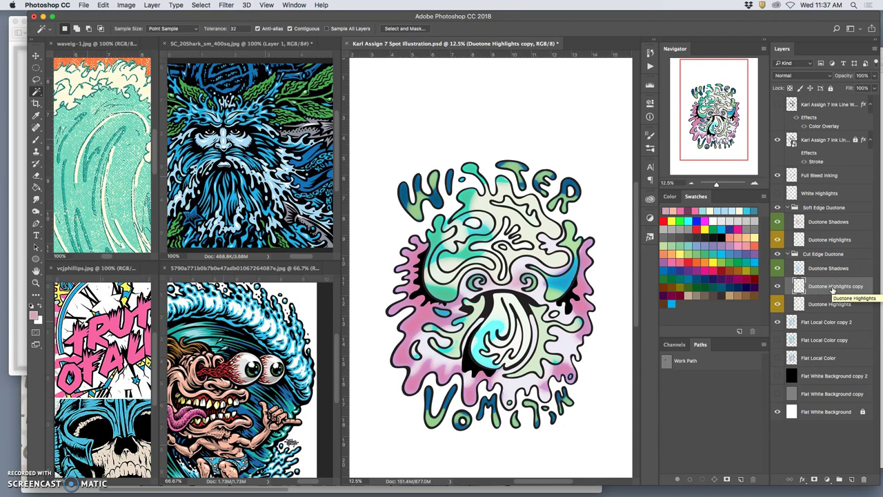
{"action": "left_click_drag", "start_coordinate": [831, 287], "coordinate": [818, 238]}
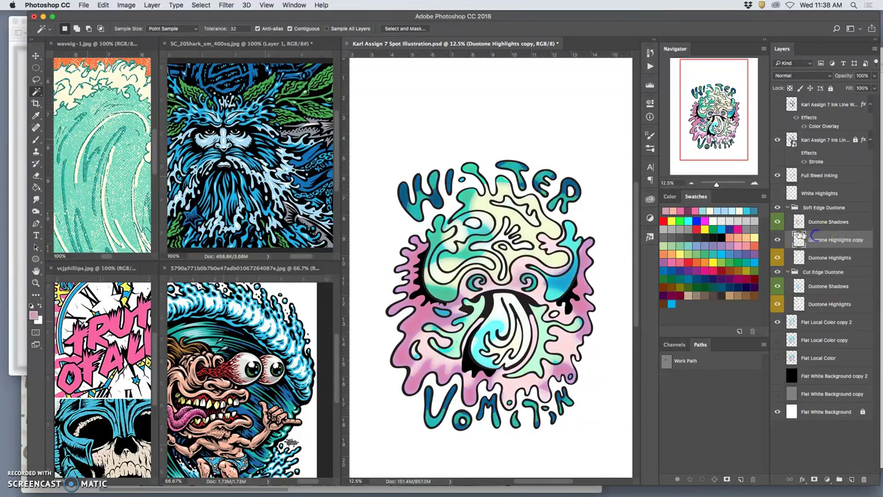
Try a Gaussian Blur on the Duotone Highlights copy in the Soft Edge Duotone group.
{"action": "left_click", "coordinate": [227, 6]}
{"action": "left_click", "coordinate": [229, 7]}
{"action": "left_click", "coordinate": [230, 4]}
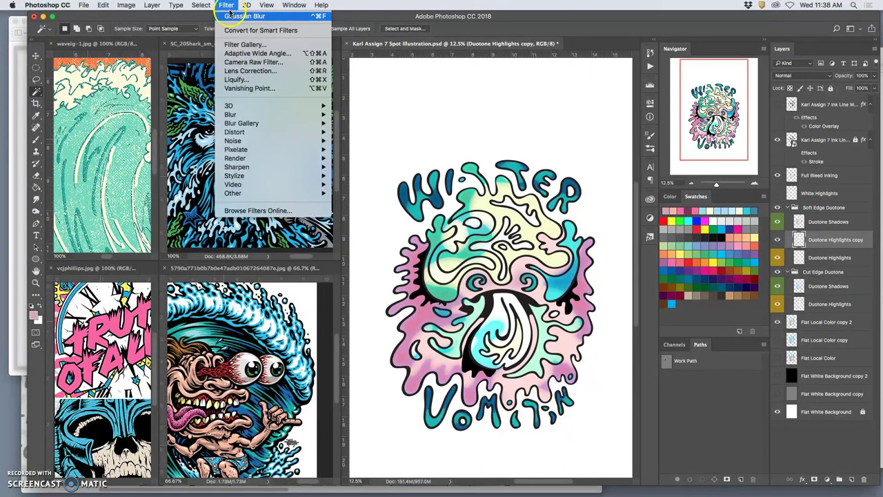
{"action": "left_click", "coordinate": [256, 23]}
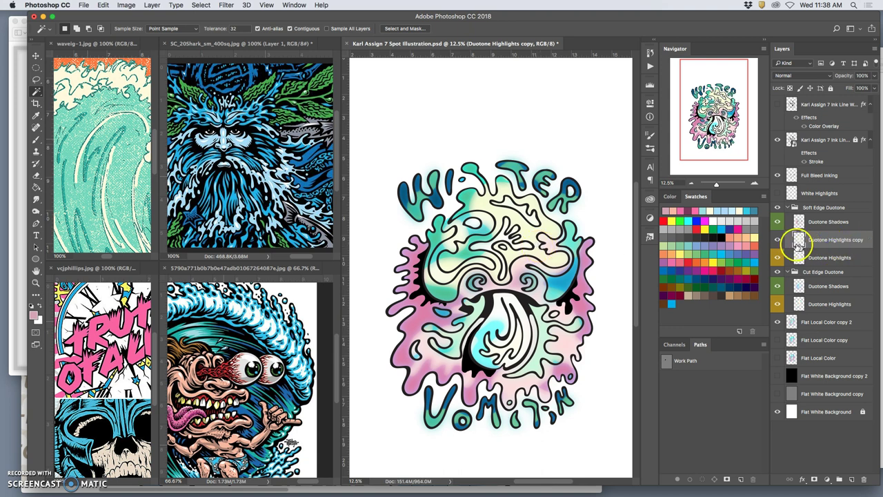
Compare the illustration with the blurred highlights copy, the soft-edge highlights and the cut-edge highlights each hidden and shown.
{"action": "left_click", "coordinate": [778, 257]}
{"action": "left_click", "coordinate": [778, 257]}
{"action": "left_click", "coordinate": [778, 240]}
{"action": "left_click", "coordinate": [778, 239]}
{"action": "left_click", "coordinate": [778, 239]}
{"action": "left_click", "coordinate": [778, 257]}
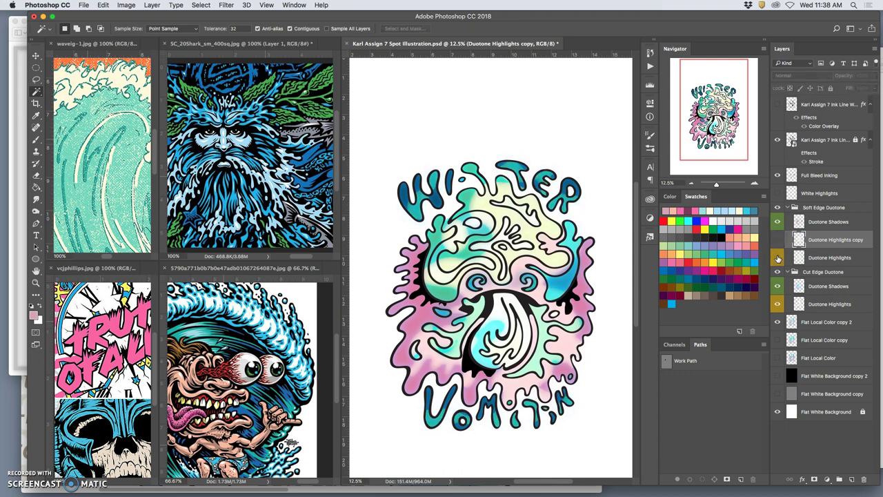
{"action": "left_click", "coordinate": [777, 257]}
{"action": "left_click", "coordinate": [778, 257]}
{"action": "left_click", "coordinate": [778, 305]}
{"action": "left_click", "coordinate": [778, 304]}
{"action": "left_click", "coordinate": [779, 257]}
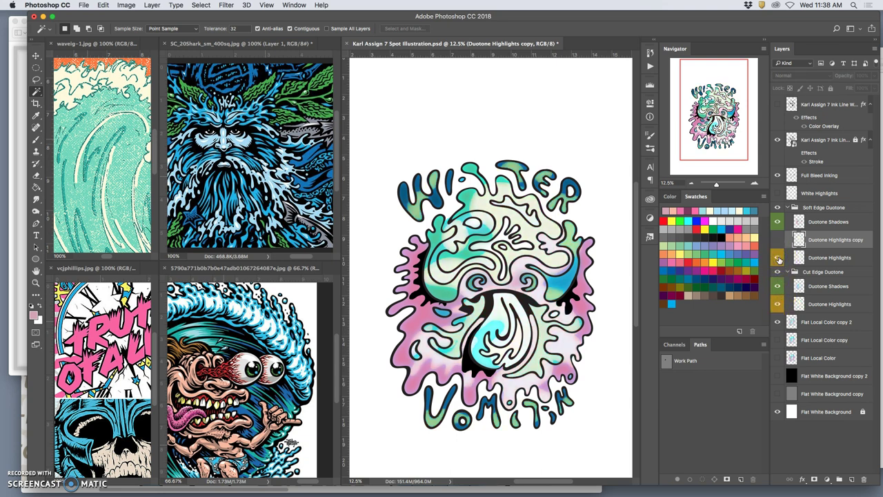
{"action": "left_click", "coordinate": [778, 258]}
Undo the blur and the move of Duotone Highlights copy, and select the Duotone Highlights layer in Cut Edge Duotone.
{"action": "key", "text": "alt+super+z"}
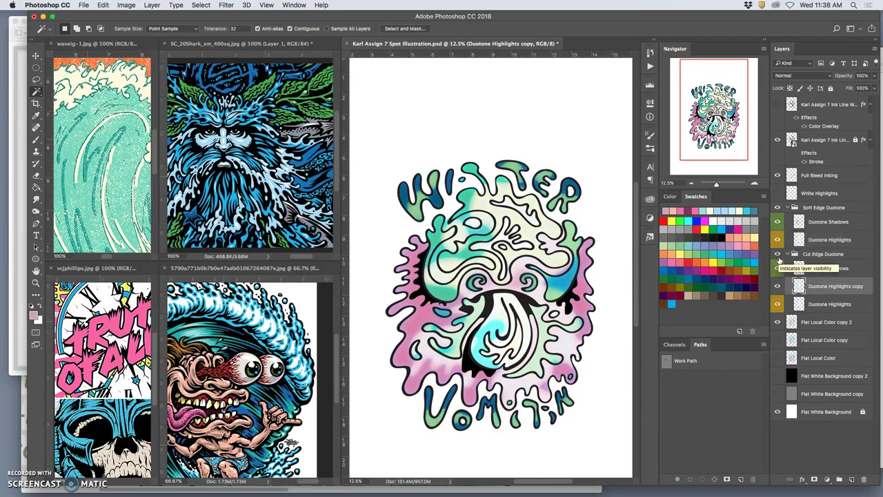
{"action": "left_click", "coordinate": [810, 303]}
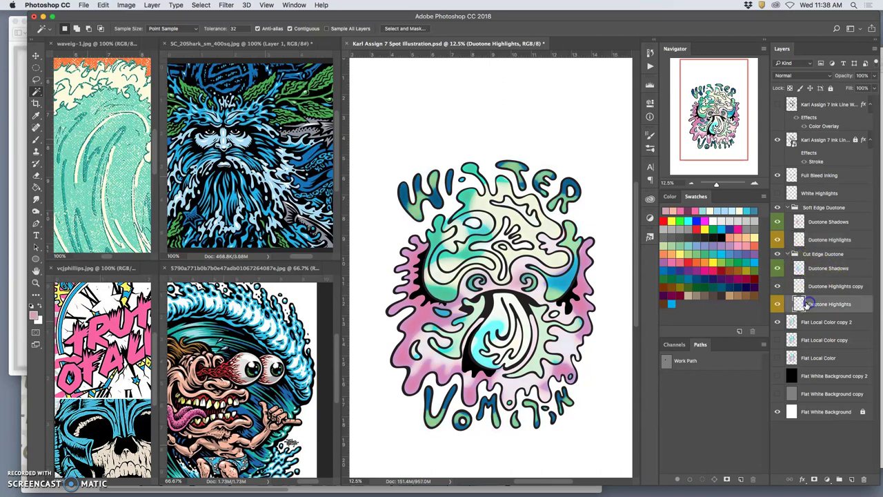
Check what the cut-edge highlights, soft-edge highlights and soft-edge shadows each contribute by hiding and showing them.
{"action": "left_click", "coordinate": [778, 304]}
{"action": "left_click", "coordinate": [778, 304]}
{"action": "left_click", "coordinate": [778, 242]}
{"action": "left_click", "coordinate": [779, 242]}
{"action": "left_click", "coordinate": [779, 241]}
{"action": "left_click", "coordinate": [778, 223]}
{"action": "left_click", "coordinate": [778, 223]}
Lasso the TER lettering and upper head on Flat Local Color copy 2 and copy the selection to a new layer.
{"action": "left_click", "coordinate": [820, 322]}
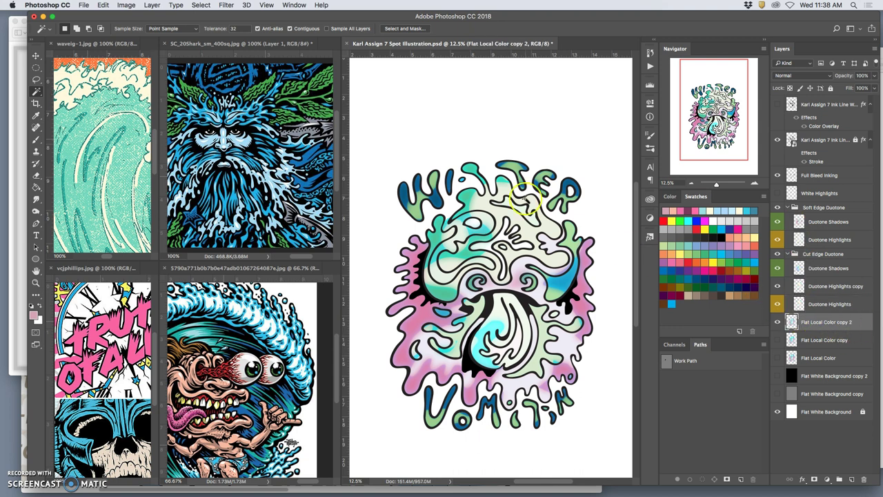
{"action": "left_click", "coordinate": [36, 80]}
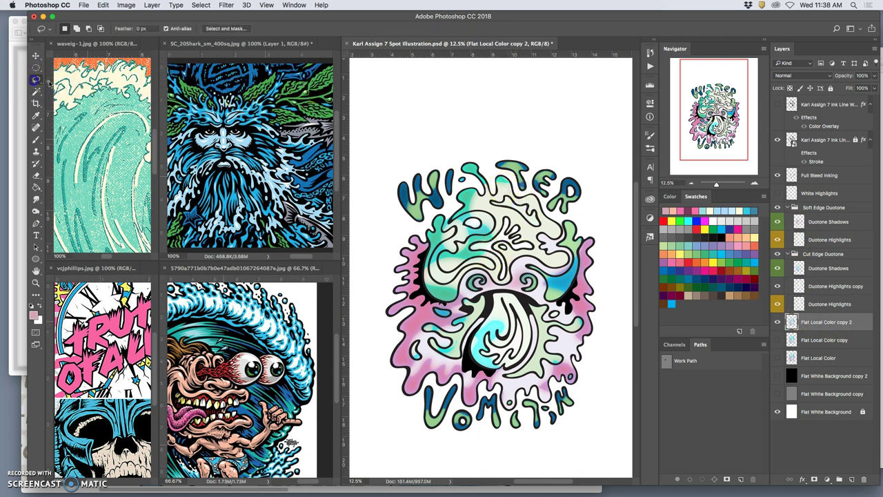
{"action": "left_click_drag", "start_coordinate": [538, 164], "coordinate": [504, 163]}
{"action": "mouse_move", "coordinate": [556, 234]}
{"action": "left_mouse_down"}
{"action": "mouse_move", "coordinate": [576, 215]}
{"action": "mouse_move", "coordinate": [562, 149]}
{"action": "left_mouse_up"}
{"action": "key", "text": "ctrl+j"}
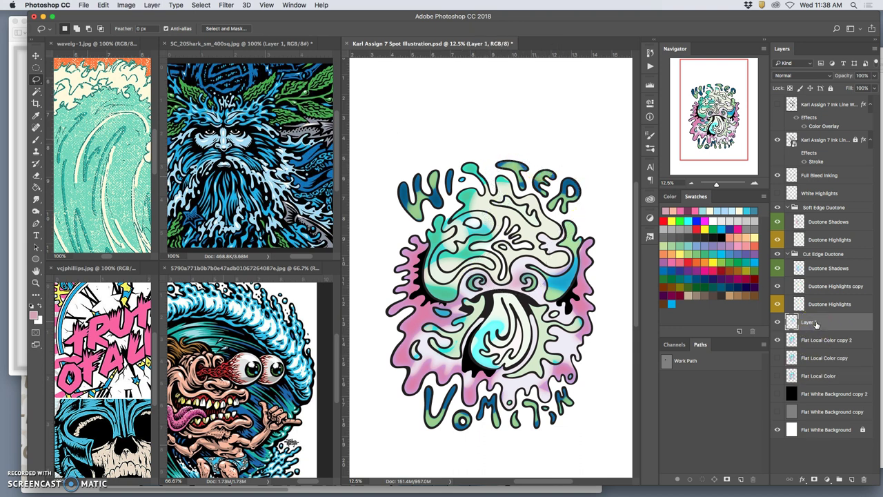
Raise the copied color layer into the Soft Edge Duotone group, directly above Duotone Highlights.
{"action": "key", "text": "ctrl+bracketright"}
{"action": "key", "text": "ctrl+bracketright"}
{"action": "key", "text": "ctrl+bracketright"}
{"action": "key", "text": "ctrl+bracketright"}
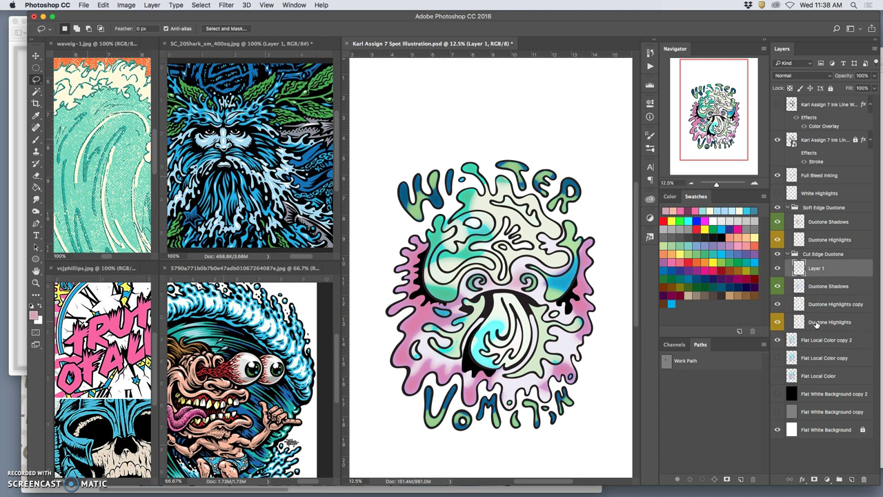
{"action": "key", "text": "ctrl+bracketright"}
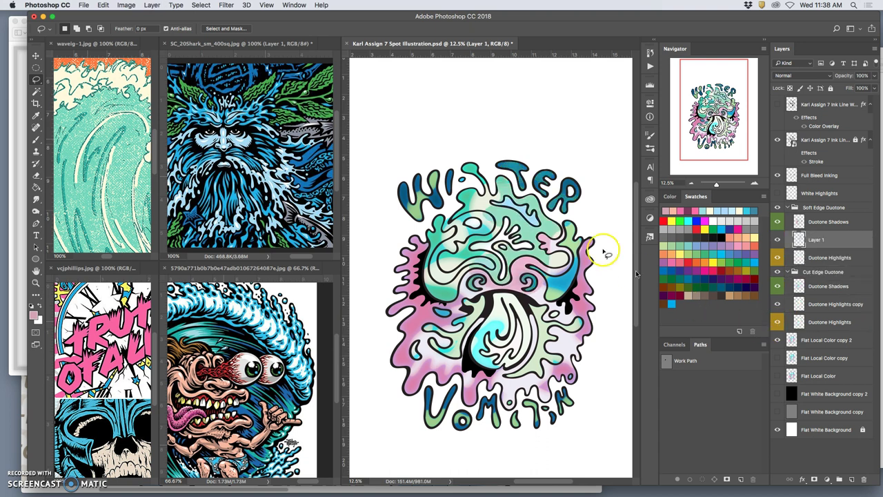
Apply a Gaussian Blur to the copied color layer in the Soft Edge Duotone group.
{"action": "left_click", "coordinate": [225, 5]}
{"action": "left_click", "coordinate": [226, 6]}
{"action": "left_click", "coordinate": [227, 5]}
{"action": "left_click", "coordinate": [227, 6]}
{"action": "key", "text": "ctrl+r"}
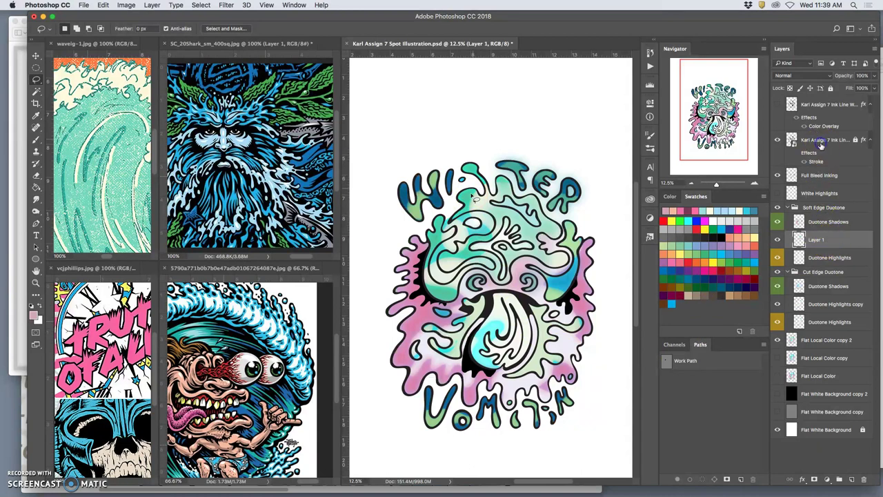
Show the ink line work copy and Magic Wand select the area outside its outlines, including the counters of the R and O.
{"action": "left_click", "coordinate": [780, 105]}
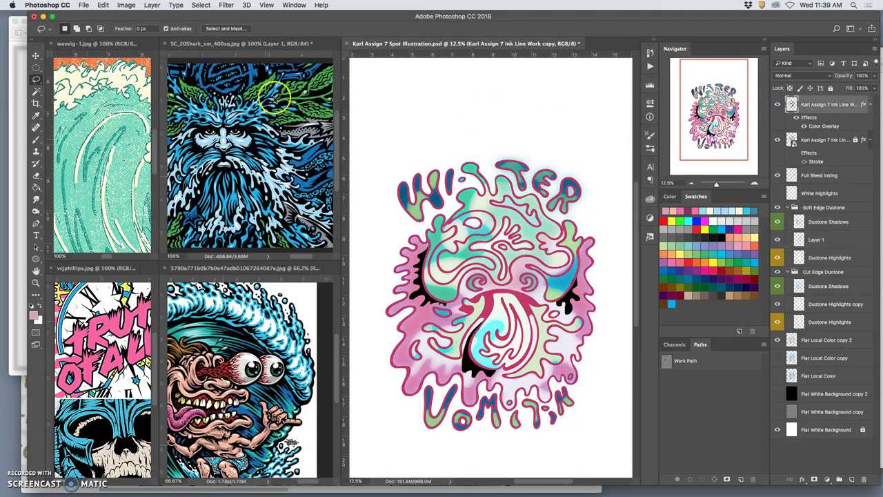
{"action": "left_click", "coordinate": [37, 91]}
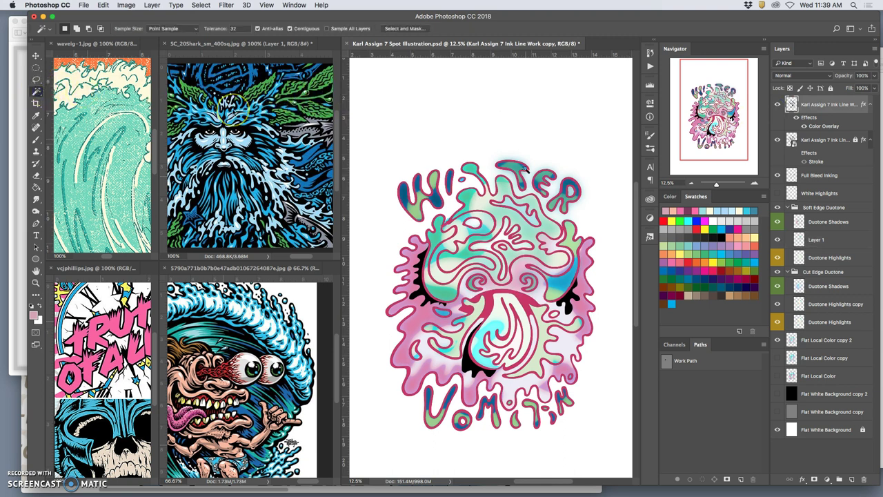
{"action": "left_click", "coordinate": [394, 187]}
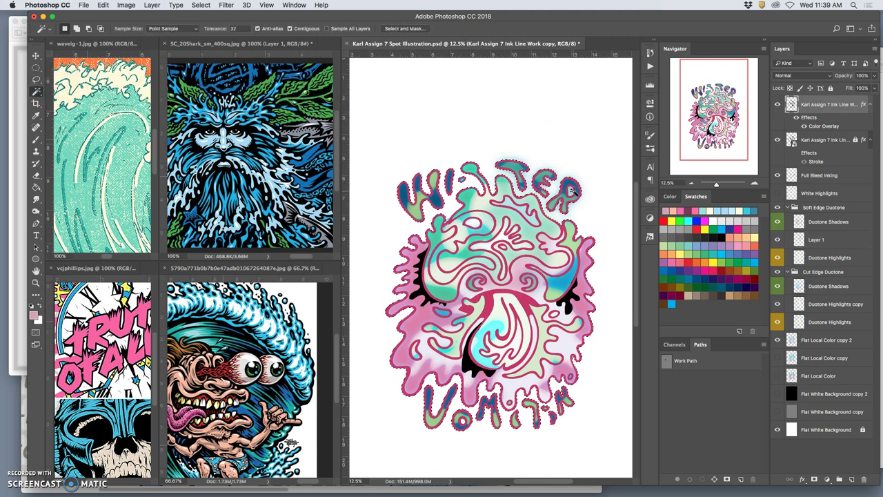
{"action": "left_click", "coordinate": [572, 192], "text": "shift"}
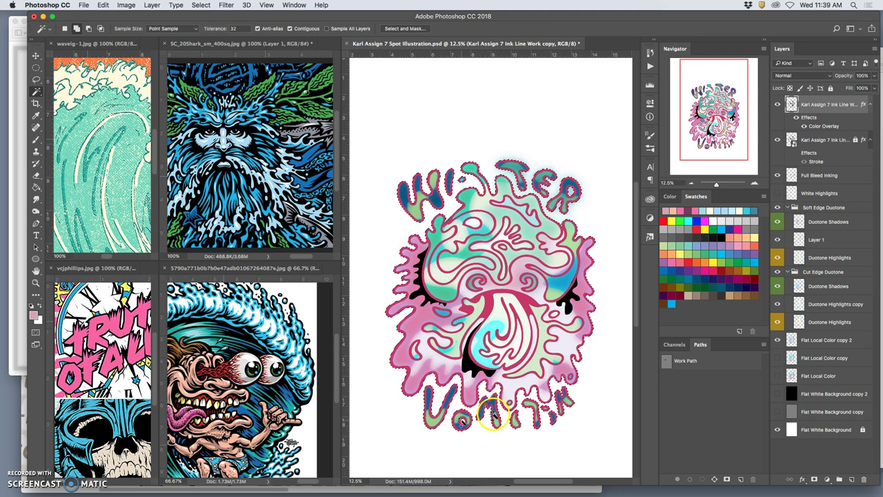
{"action": "left_click", "coordinate": [461, 421], "text": "shift"}
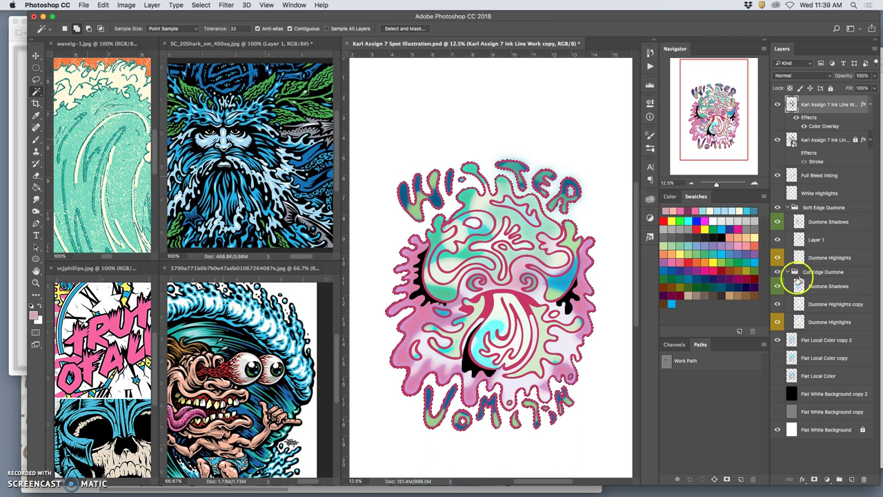
Delete the blurred color spilling outside the outlines from the copied layer, deselect, and hide the ink line work copy.
{"action": "left_click", "coordinate": [828, 242]}
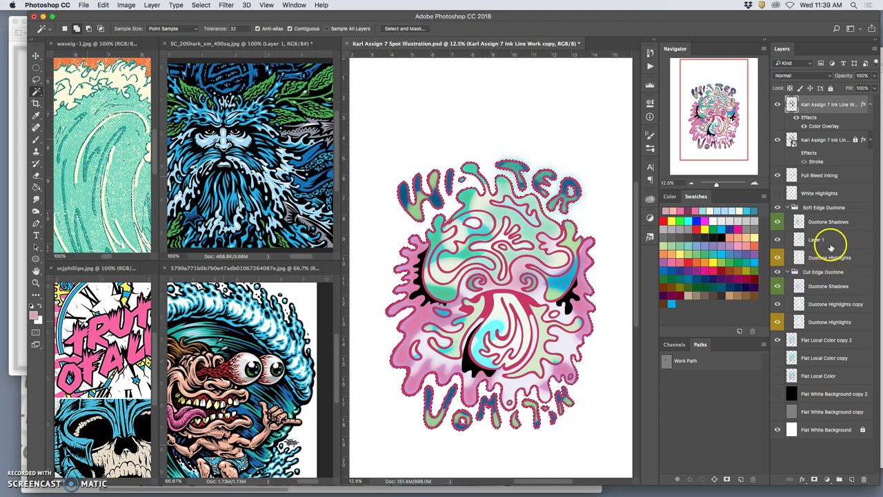
{"action": "left_click", "coordinate": [829, 244]}
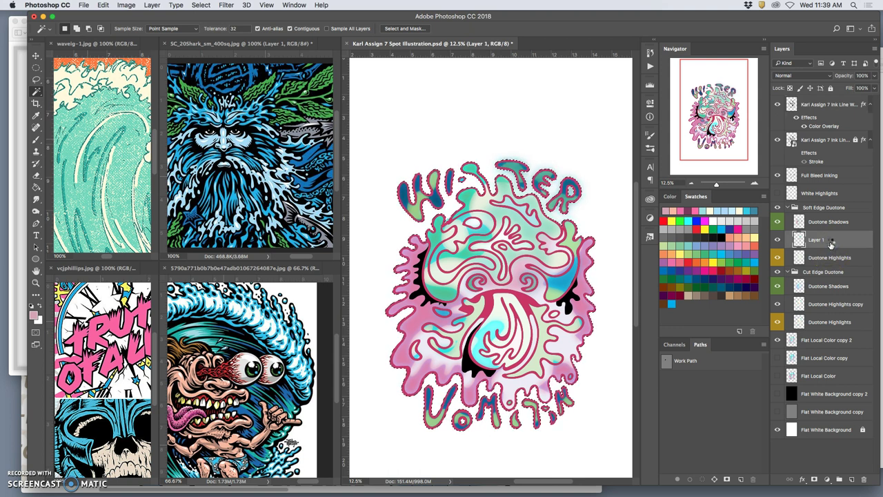
{"action": "key", "text": "super+d"}
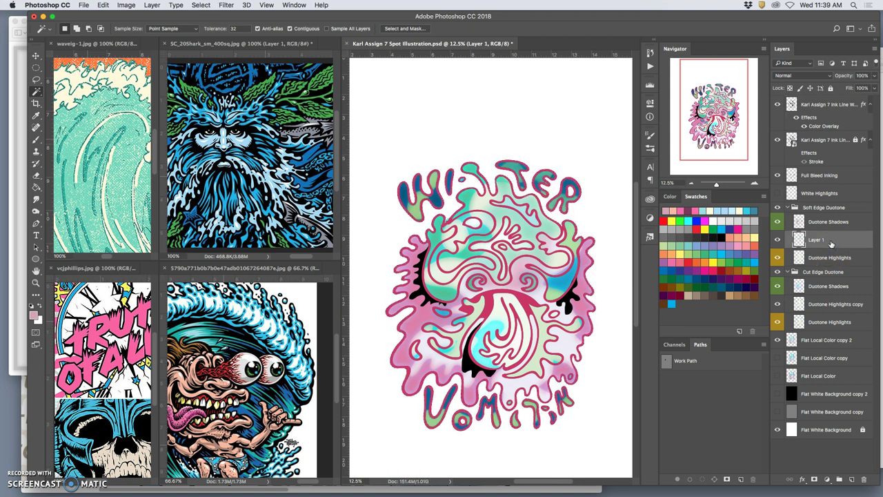
{"action": "left_click", "coordinate": [777, 105]}
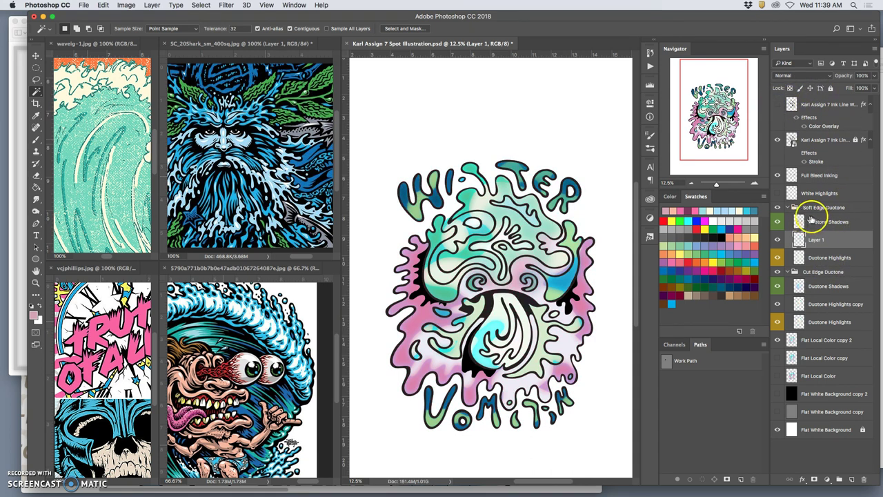
Compare the illustration with the soft-edge and cut-edge Duotone Shadows hidden and shown.
{"action": "left_click", "coordinate": [778, 223]}
{"action": "left_click", "coordinate": [778, 223]}
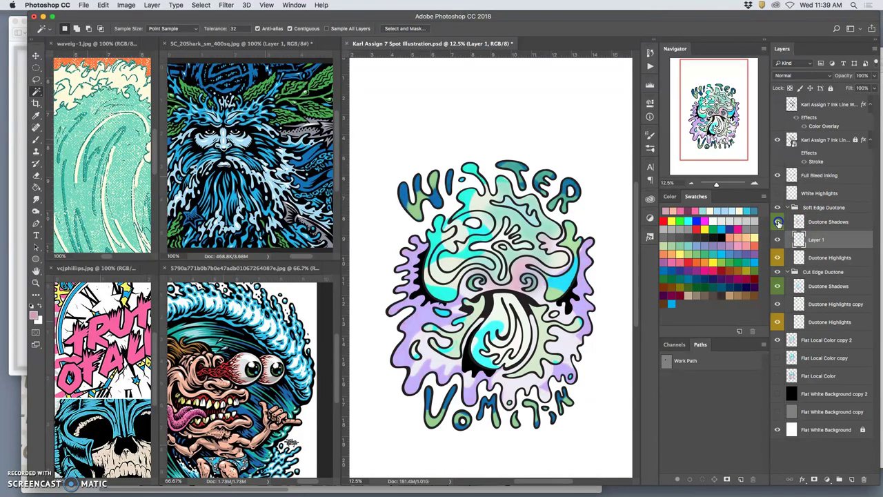
{"action": "left_click", "coordinate": [829, 223]}
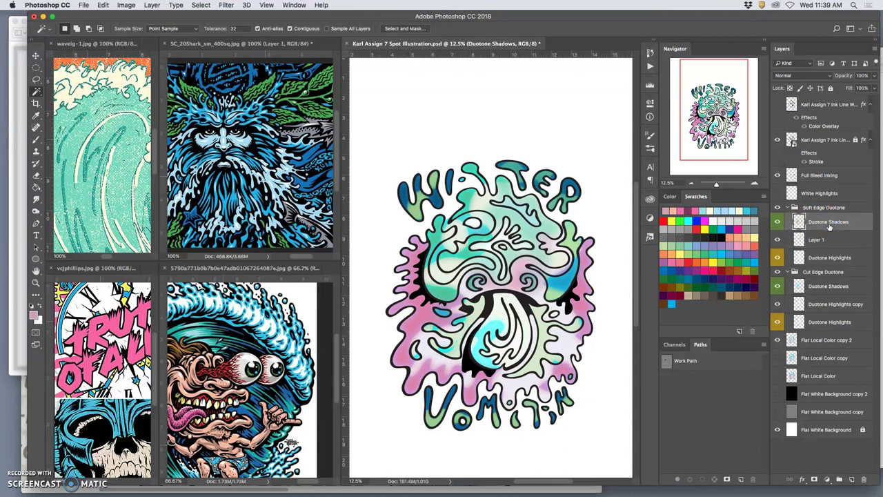
{"action": "left_click", "coordinate": [778, 286]}
Set the blend mode of Duotone Highlights copy in the Cut Edge Duotone group to Multiply.
{"action": "left_click", "coordinate": [818, 305]}
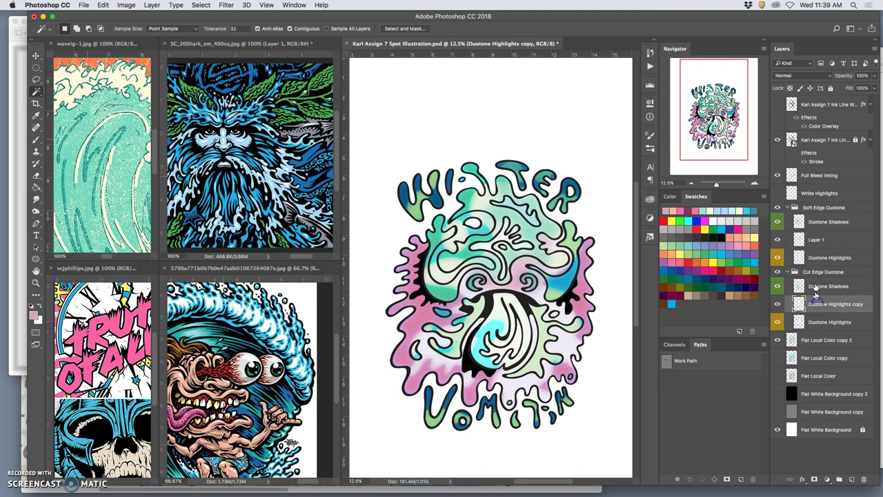
{"action": "left_click", "coordinate": [802, 75]}
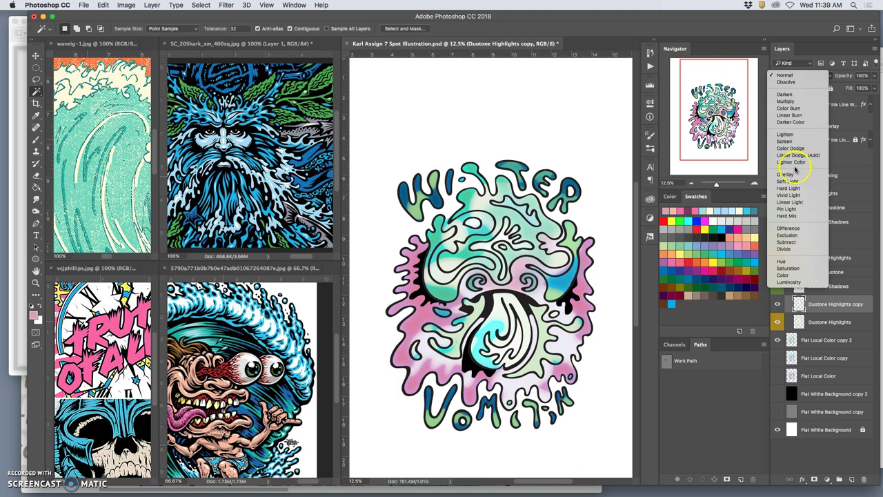
{"action": "left_click", "coordinate": [787, 101]}
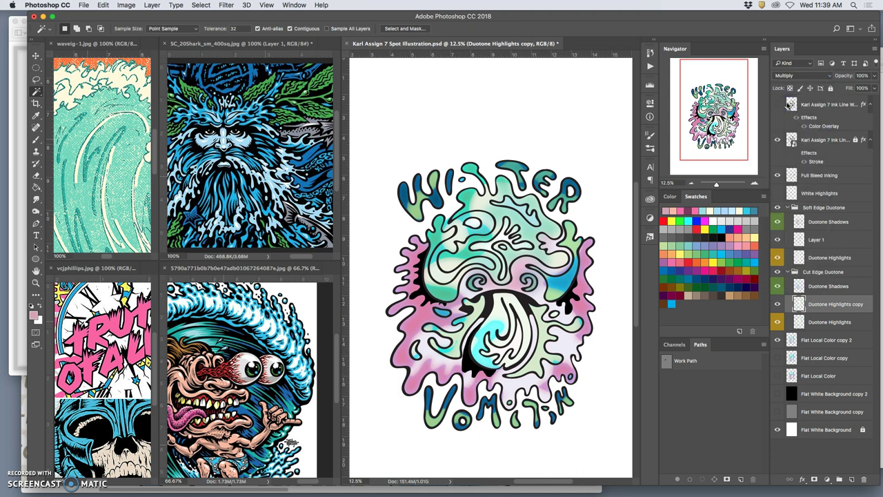
Try the Multiply blend mode on the Cut Edge Duotone Shadows layer, compare it with Normal, and undo it.
{"action": "left_click", "coordinate": [824, 286]}
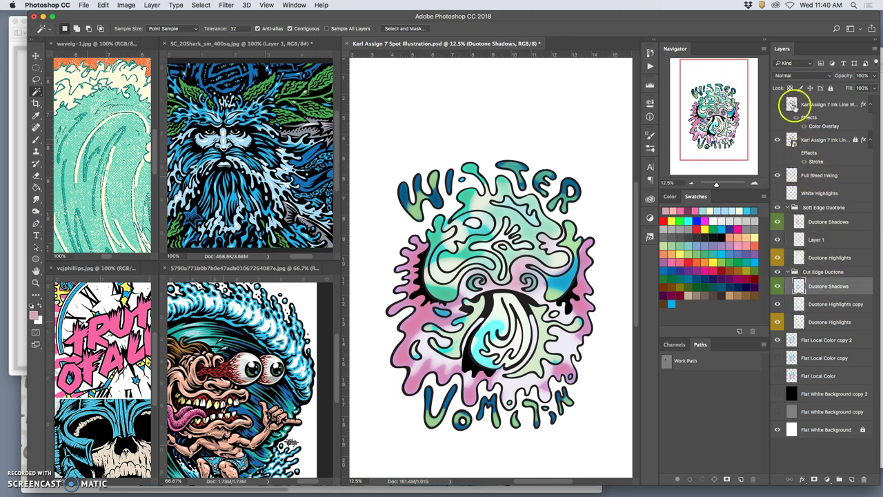
{"action": "left_click", "coordinate": [791, 76]}
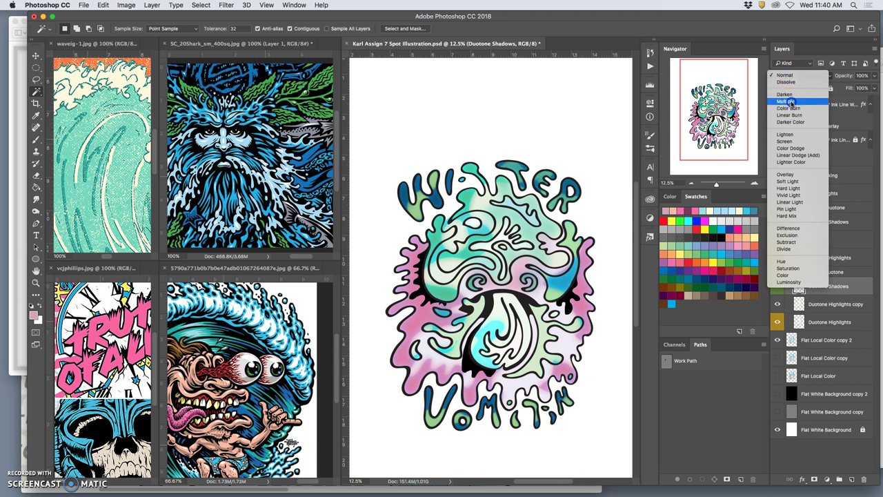
{"action": "left_click", "coordinate": [791, 102]}
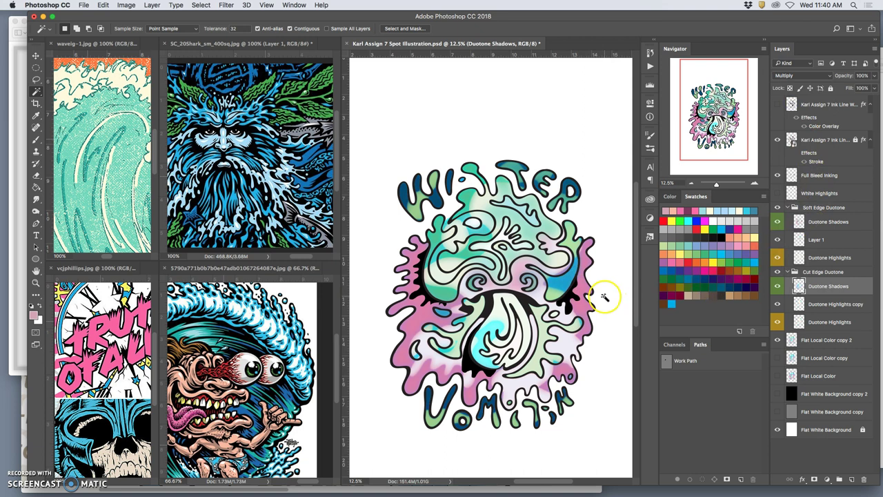
{"action": "key", "text": "super+z"}
{"action": "key", "text": "super+z"}
{"action": "key", "text": "super+z"}
Try the Multiply blend mode on the Soft Edge Duotone Shadows layer and undo it.
{"action": "left_click", "coordinate": [818, 223]}
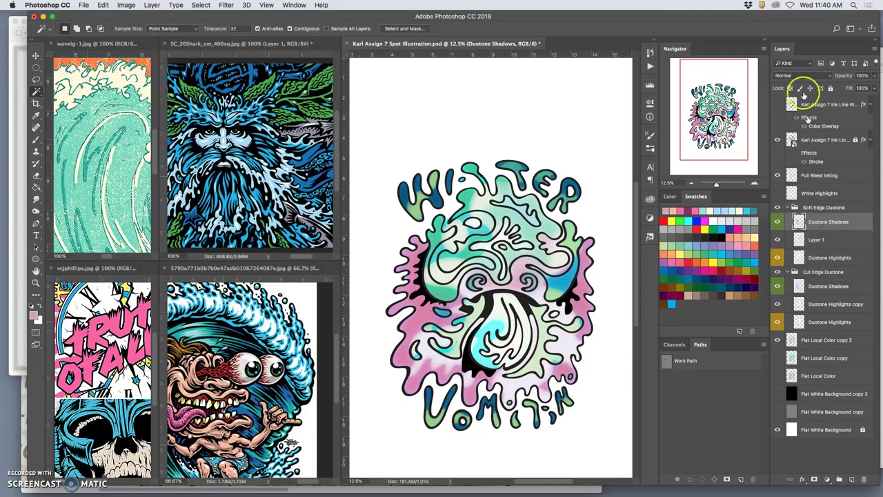
{"action": "left_click", "coordinate": [794, 75]}
{"action": "left_click", "coordinate": [792, 101]}
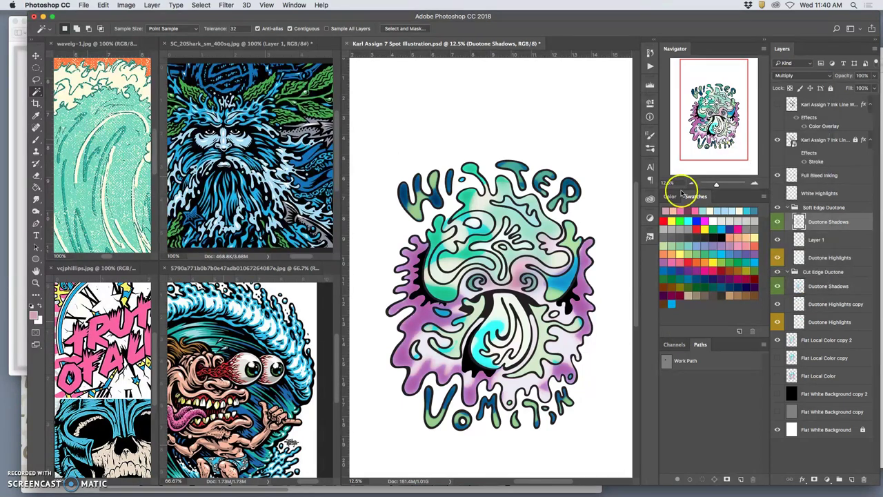
{"action": "key", "text": "super+z"}
Try the Overlay blend mode on the soft-edge Duotone Shadows, comparing the illustration with and without it.
{"action": "left_click", "coordinate": [794, 75]}
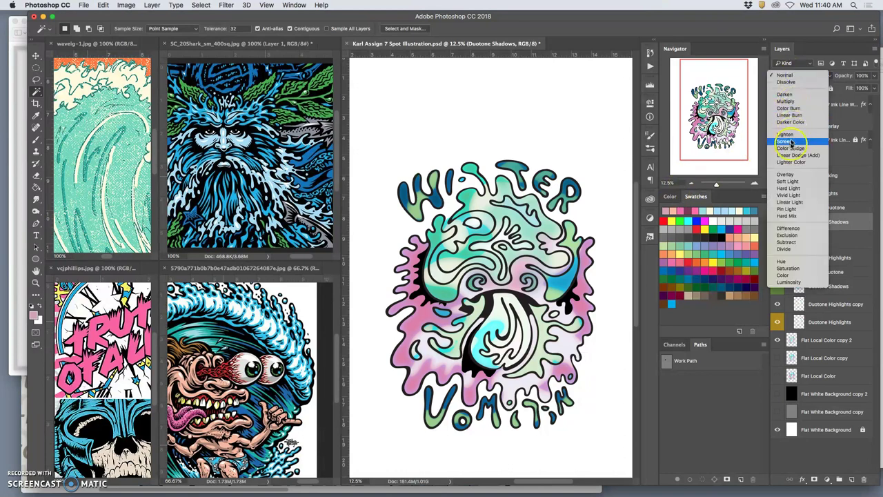
{"action": "left_click", "coordinate": [786, 175]}
{"action": "key", "text": "super+z"}
{"action": "key", "text": "super+z"}
Try the Pin Light and Soft Light blend modes on the soft-edge Duotone Shadows layer, then restore Normal.
{"action": "left_click", "coordinate": [794, 75]}
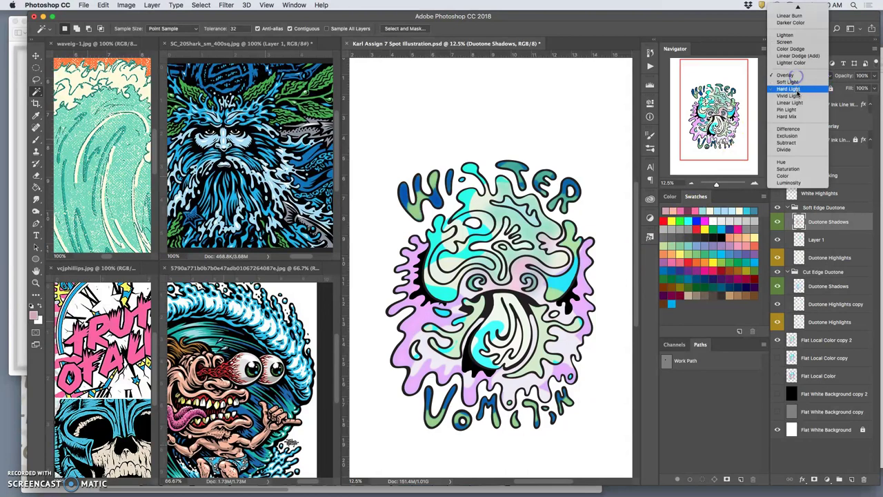
{"action": "left_click", "coordinate": [787, 109]}
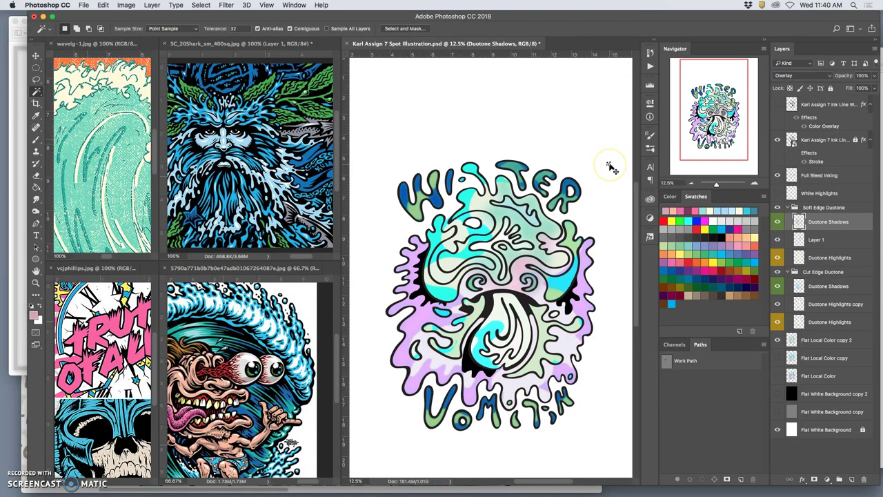
{"action": "left_click", "coordinate": [794, 75]}
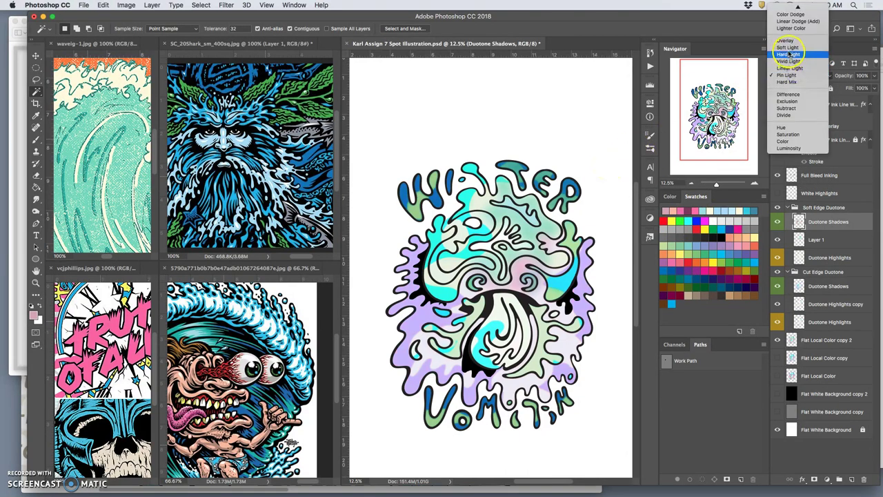
{"action": "left_click", "coordinate": [787, 47]}
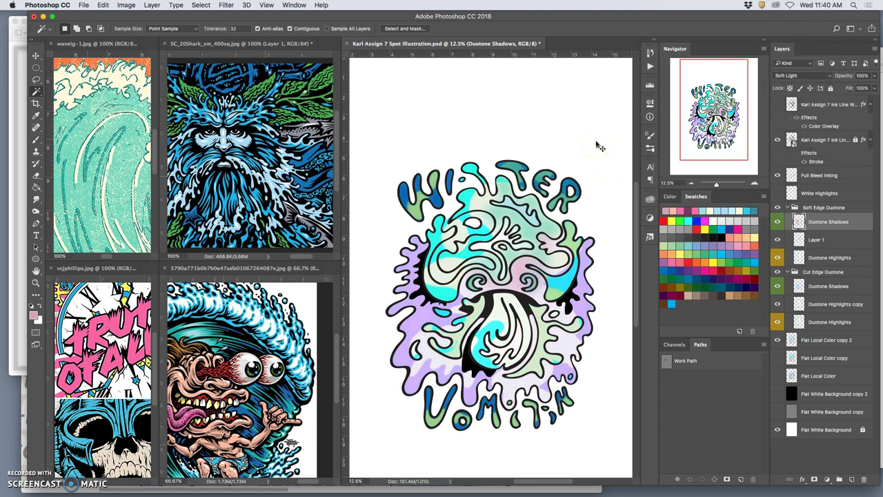
{"action": "left_click", "coordinate": [793, 75]}
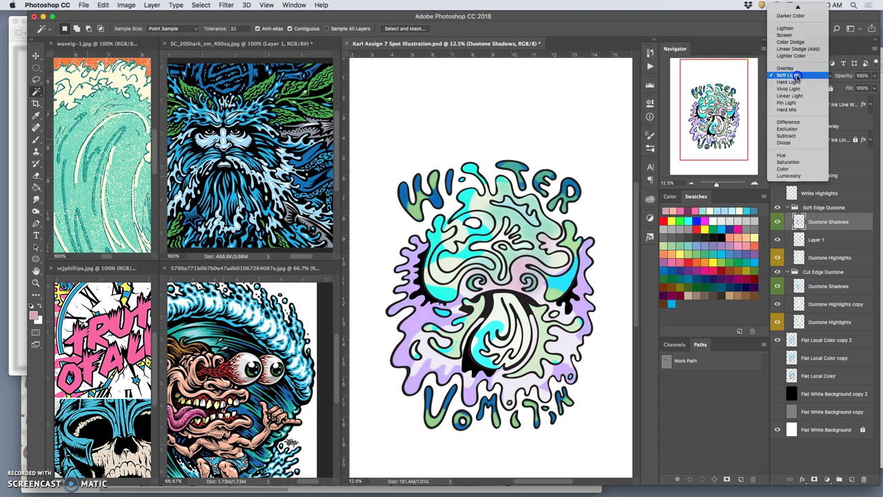
{"action": "left_click", "coordinate": [786, 9]}
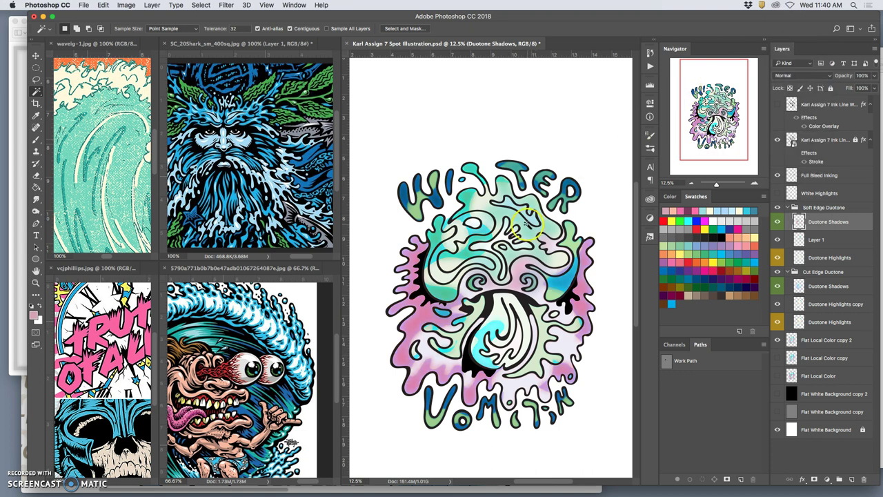
Set the blend mode of the soft-edge Duotone Shadows layer to Dissolve.
{"action": "key", "text": "super+plus"}
{"action": "key", "text": "super+plus"}
{"action": "key", "text": "super+plus"}
{"action": "key", "text": "super+plus"}
{"action": "scroll", "coordinate": [446, 325], "scroll_direction": "left", "scroll_amount": 5}
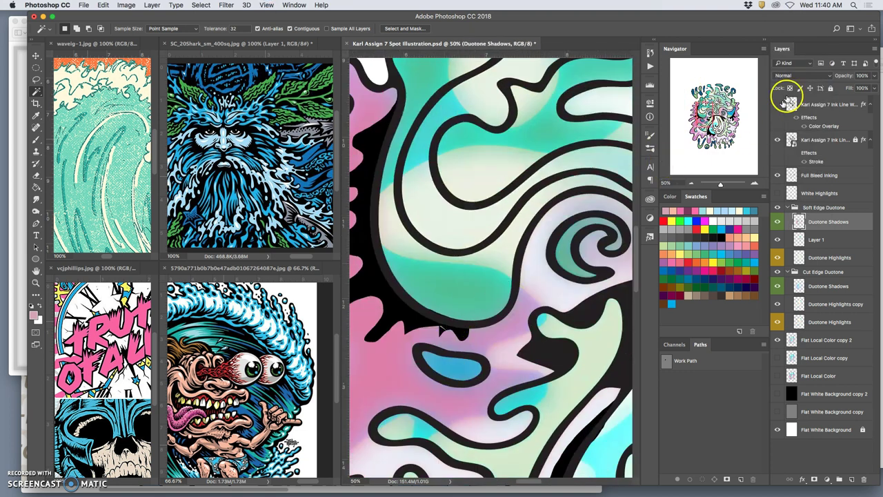
{"action": "left_click", "coordinate": [794, 76]}
{"action": "left_click", "coordinate": [793, 82]}
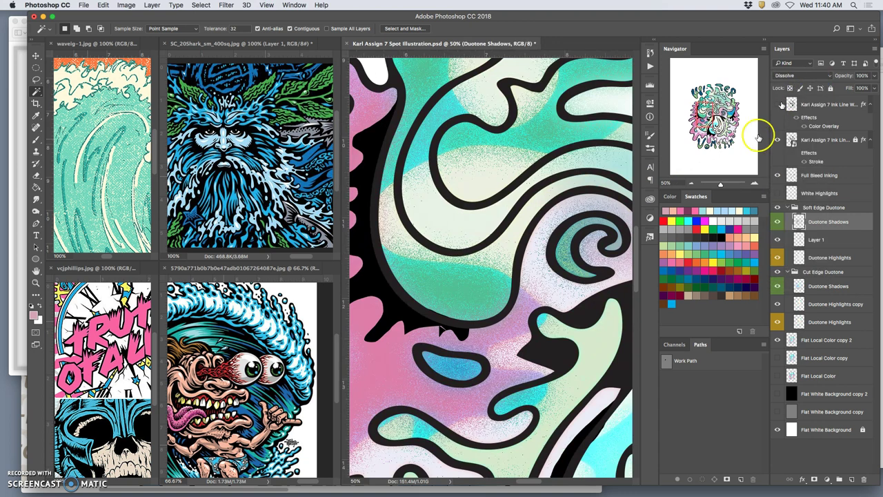
Examine the Dissolve grain across the pink edges, mouth, forehead and eye areas, both close up and in the whole illustration.
{"action": "scroll", "coordinate": [534, 329], "scroll_direction": "left", "scroll_amount": 5}
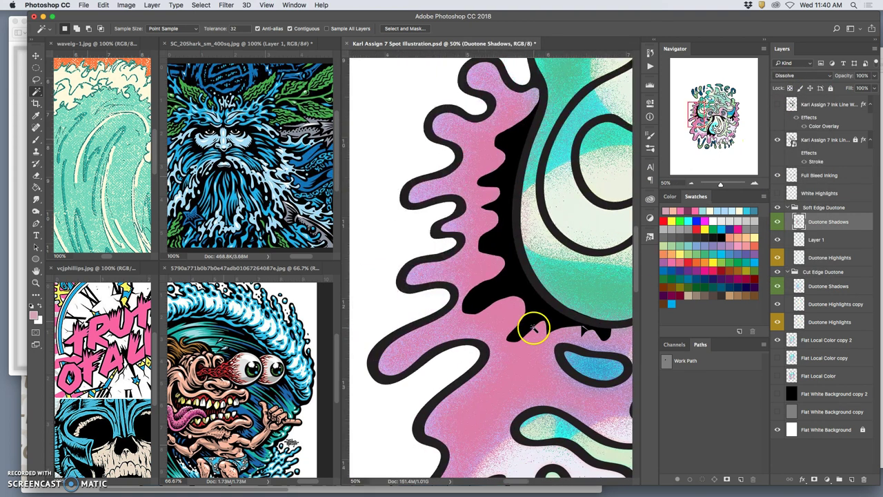
{"action": "scroll", "coordinate": [536, 326], "scroll_direction": "down", "scroll_amount": 10}
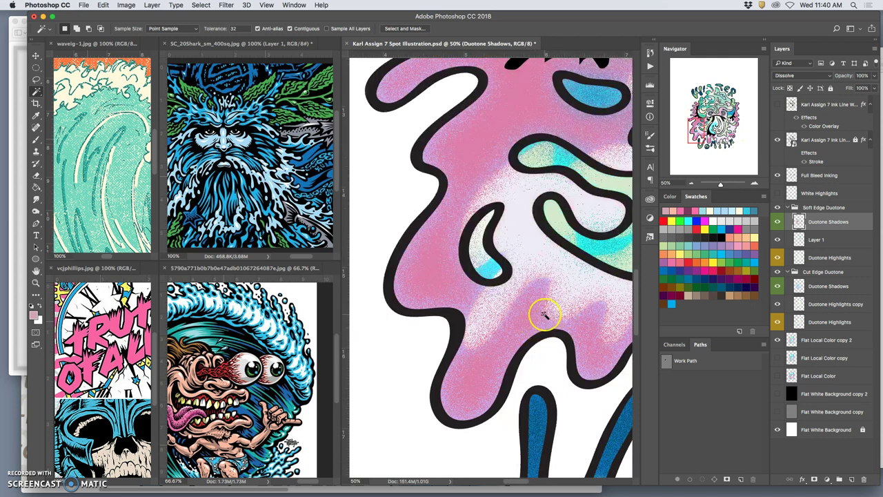
{"action": "scroll", "coordinate": [551, 315], "scroll_direction": "right", "scroll_amount": 10}
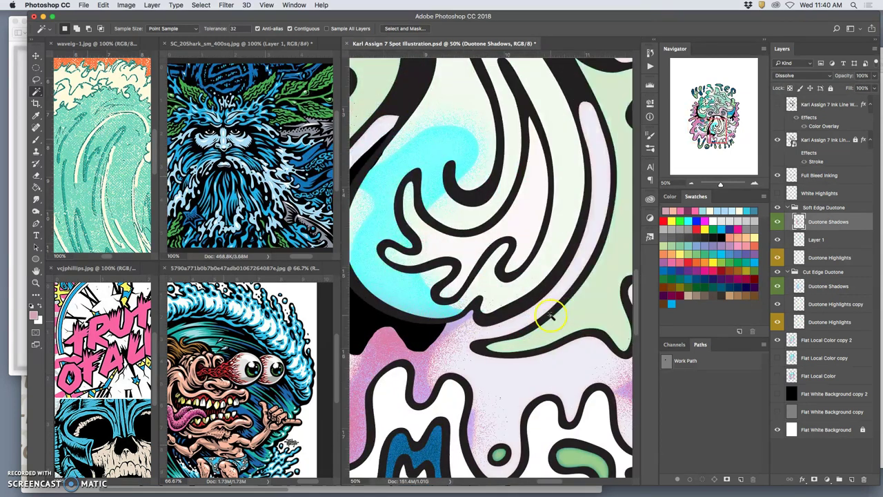
{"action": "scroll", "coordinate": [551, 315], "scroll_direction": "down", "scroll_amount": 4}
{"action": "scroll", "coordinate": [551, 315], "scroll_direction": "up", "scroll_amount": 12}
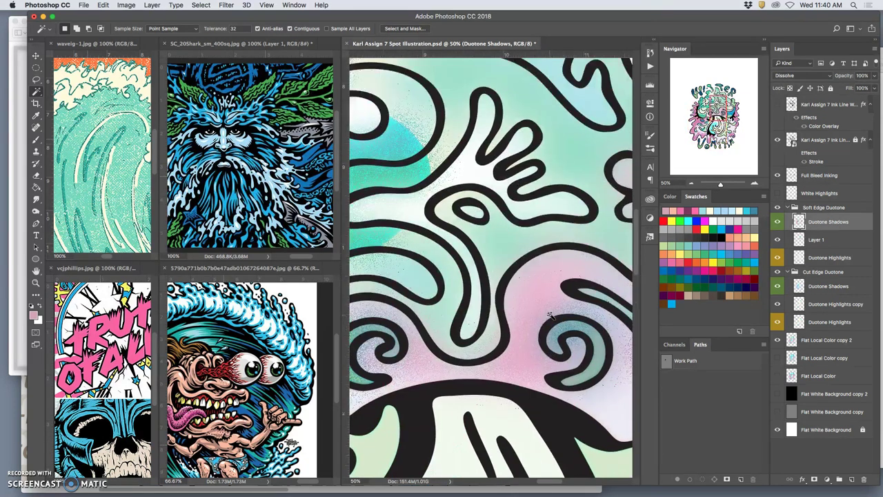
{"action": "scroll", "coordinate": [551, 315], "scroll_direction": "left", "scroll_amount": 8}
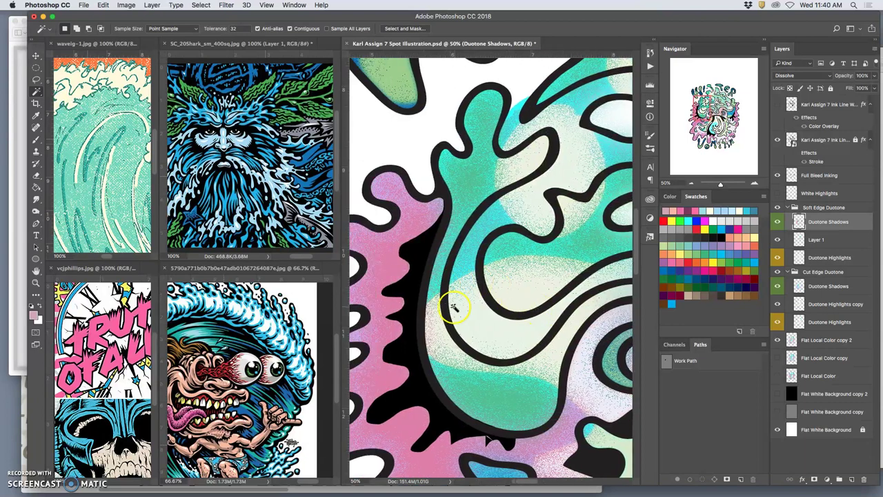
{"action": "key", "text": "super+plus"}
{"action": "key", "text": "super+plus"}
{"action": "key", "text": "super+plus"}
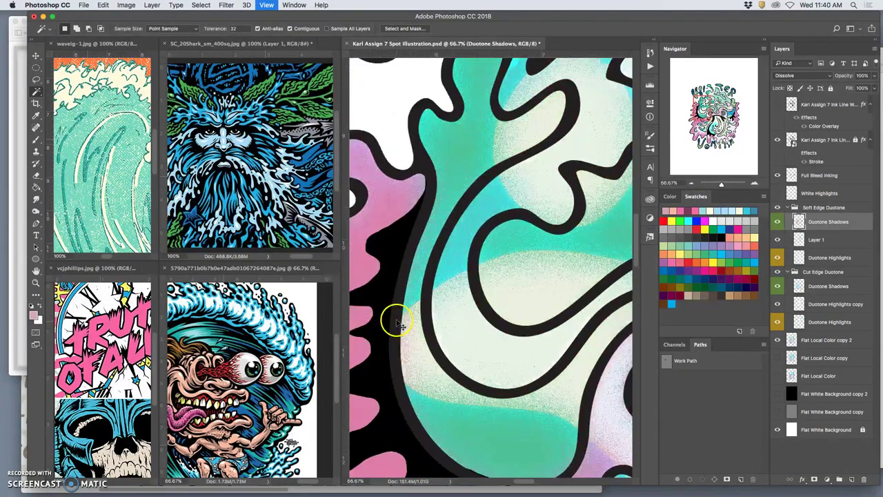
{"action": "key", "text": "super+minus"}
{"action": "key", "text": "super+minus"}
{"action": "key", "text": "super+minus"}
{"action": "key", "text": "super+minus"}
{"action": "key", "text": "super+minus"}
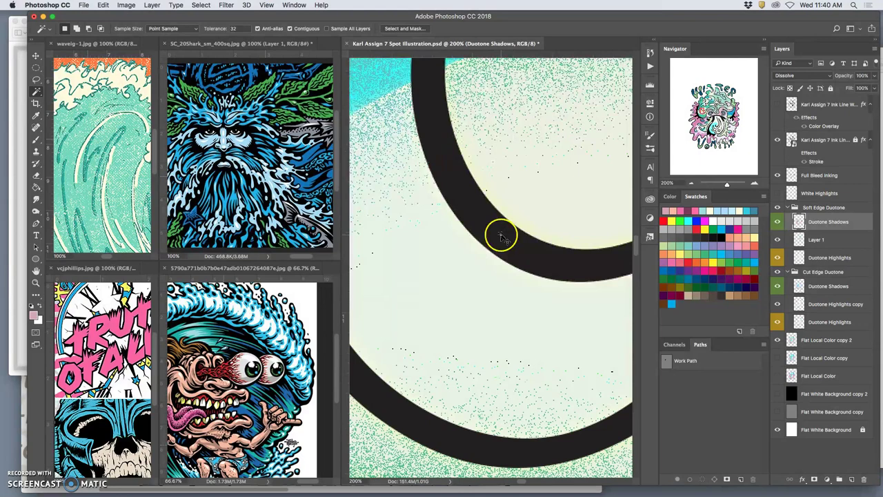
{"action": "key", "text": "super+minus"}
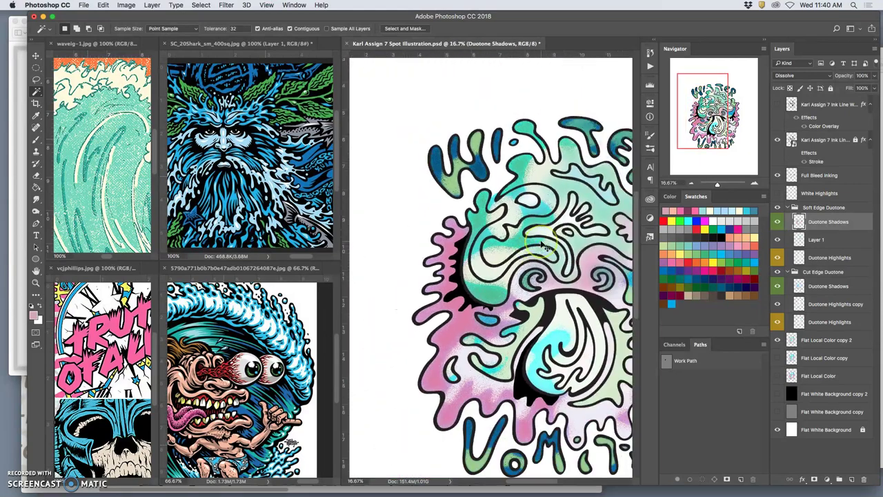
{"action": "key", "text": "super+minus"}
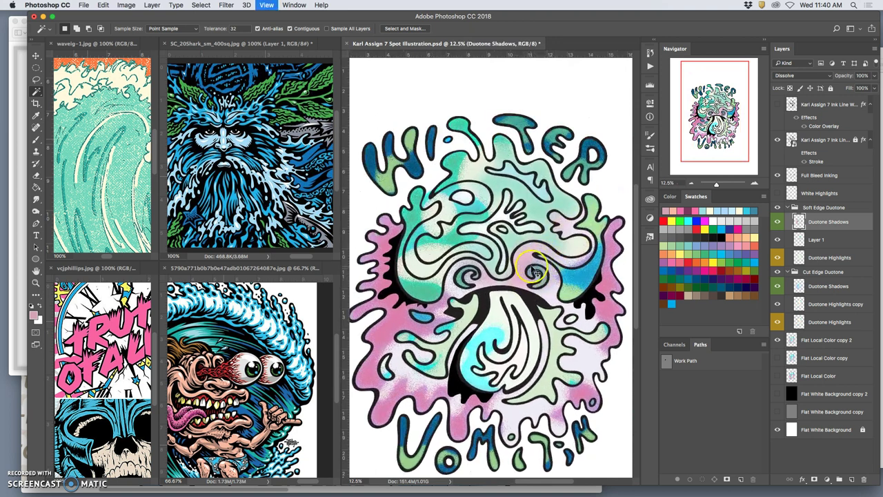
Inspect the speckled shading at 100% on the swirl, the green shapes and the upper lettering.
{"action": "scroll", "coordinate": [535, 272], "scroll_direction": "up", "scroll_amount": 10}
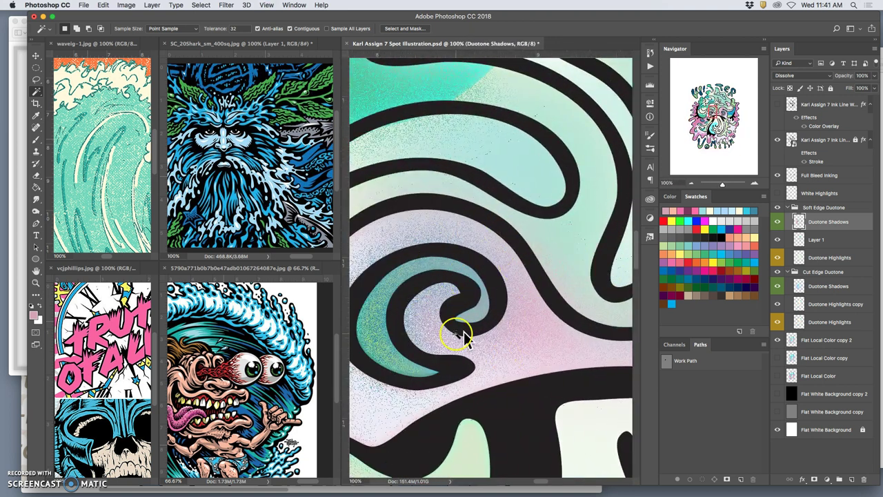
{"action": "key", "text": "super+minus"}
{"action": "key", "text": "super+0"}
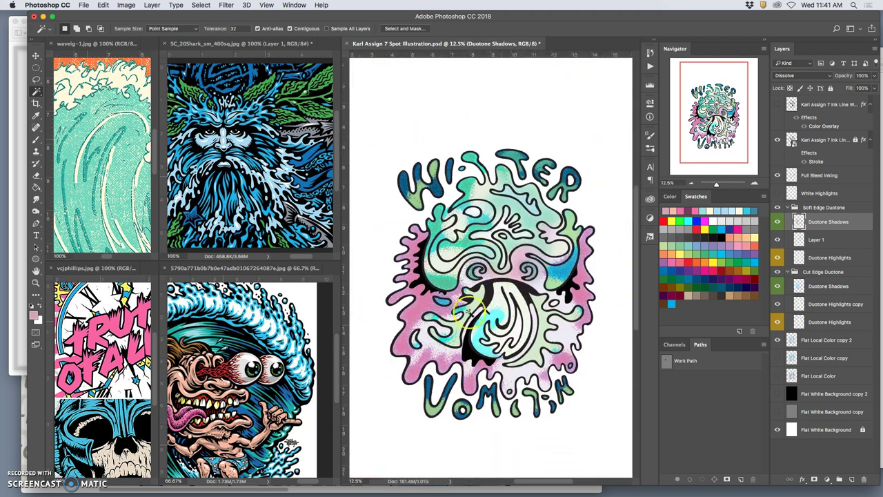
{"action": "key", "text": "super+plus"}
{"action": "key", "text": "super+plus"}
{"action": "key", "text": "super+plus"}
{"action": "key", "text": "super+plus"}
{"action": "key", "text": "super+plus"}
{"action": "key", "text": "super+plus"}
{"action": "scroll", "coordinate": [457, 261], "scroll_direction": "up", "scroll_amount": 10}
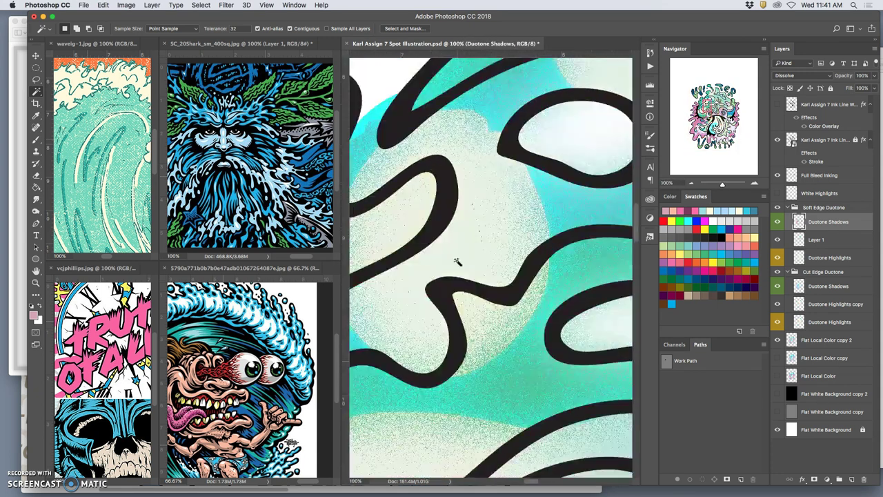
{"action": "scroll", "coordinate": [456, 262], "scroll_direction": "right", "scroll_amount": 10}
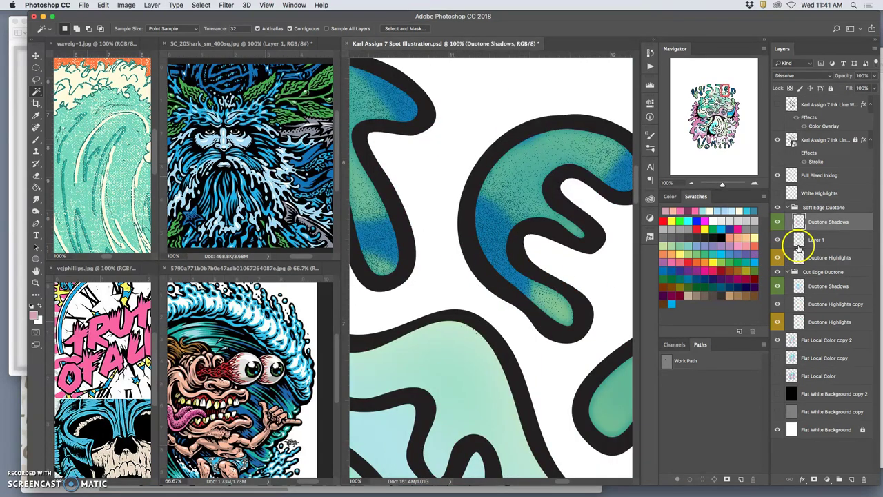
Duplicate the soft-edge Duotone Shadows layer, keeping the original on Dissolve, and select the copy.
{"action": "key", "text": "super+j"}
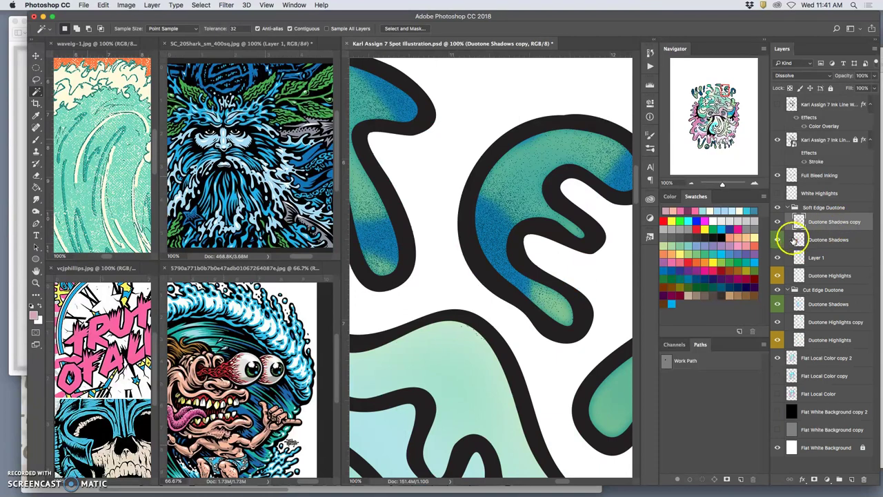
{"action": "left_click", "coordinate": [792, 240]}
{"action": "left_click", "coordinate": [786, 76]}
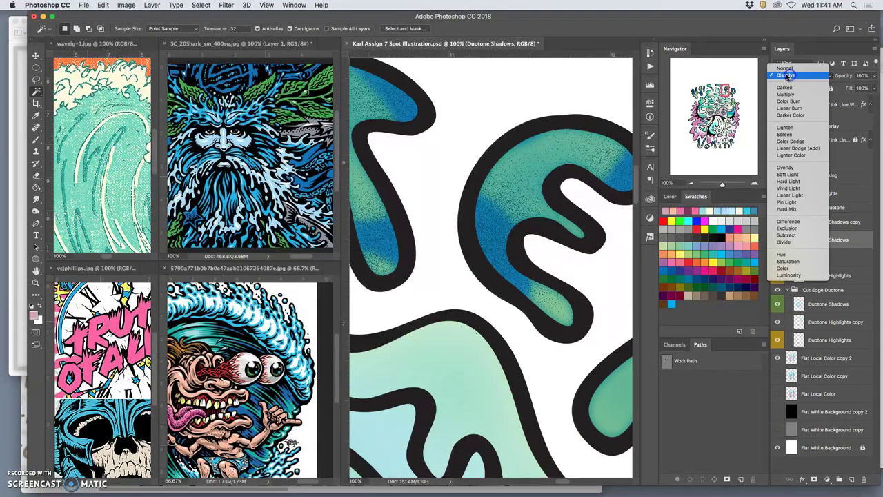
{"action": "left_click", "coordinate": [786, 77]}
{"action": "left_click", "coordinate": [821, 227]}
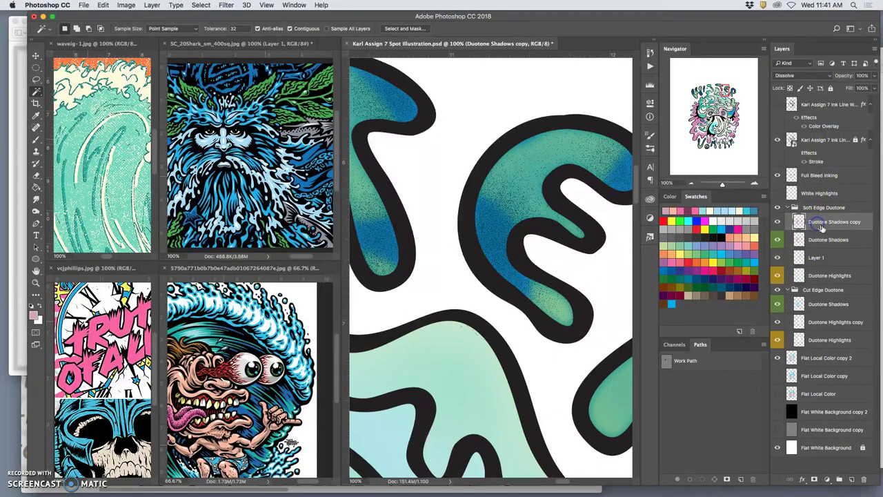
{"action": "right_click", "coordinate": [821, 225]}
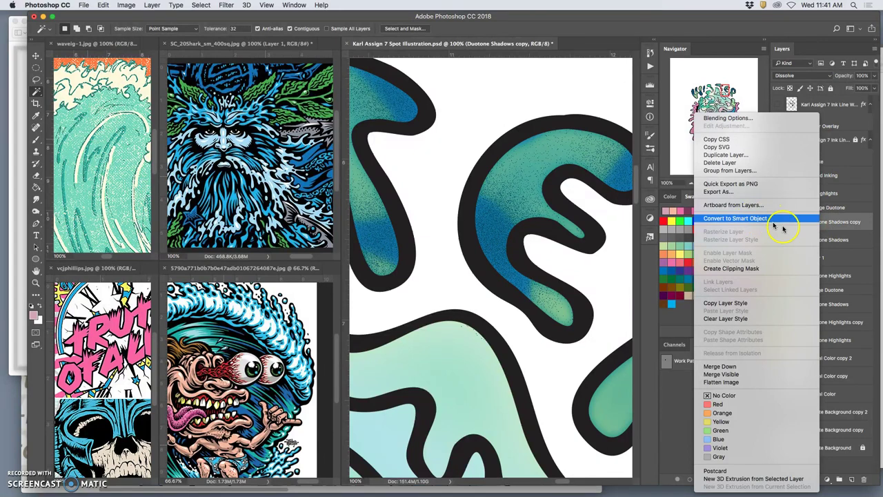
{"action": "left_click", "coordinate": [836, 229]}
{"action": "double_click", "coordinate": [826, 228]}
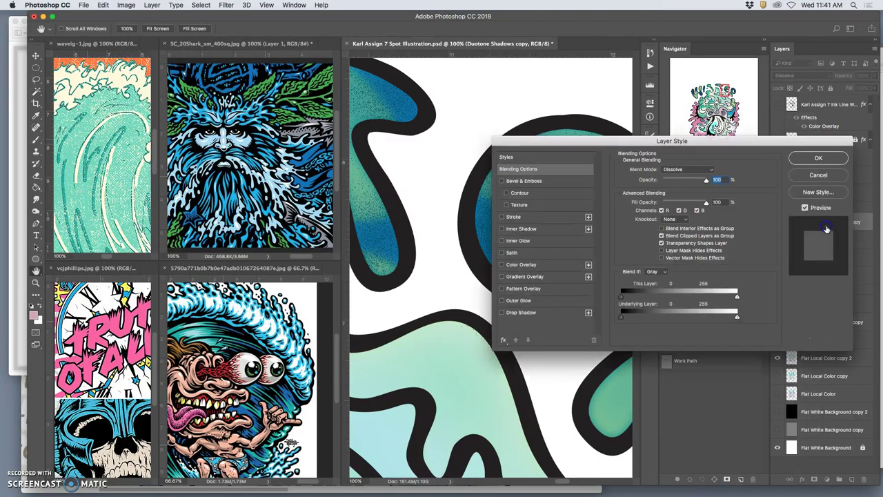
{"action": "left_click", "coordinate": [832, 160]}
{"action": "right_click", "coordinate": [820, 222]}
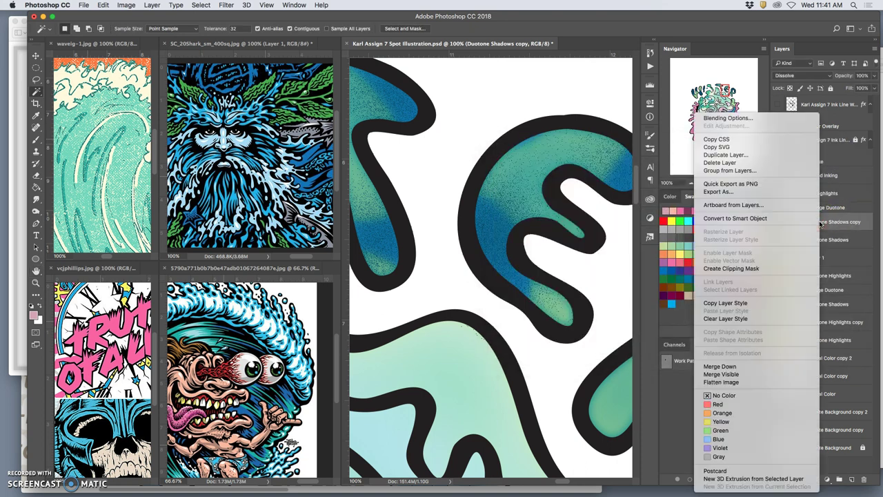
{"action": "left_click", "coordinate": [819, 223]}
Set the blend mode of the Duotone Shadows copy layer to Normal.
{"action": "key", "text": "super+minus"}
{"action": "key", "text": "super+minus"}
{"action": "key", "text": "super+minus"}
{"action": "key", "text": "super+minus"}
{"action": "key", "text": "super+minus"}
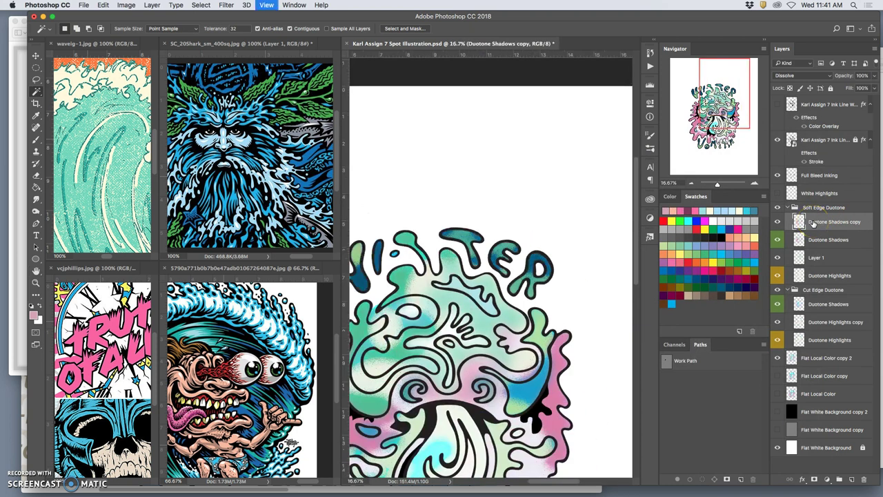
{"action": "key", "text": "super+minus"}
{"action": "left_click", "coordinate": [790, 76]}
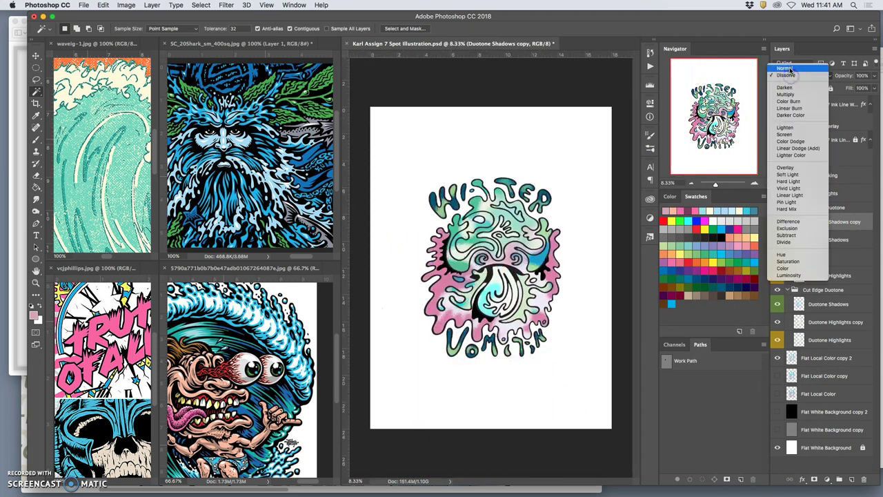
{"action": "left_click", "coordinate": [787, 69]}
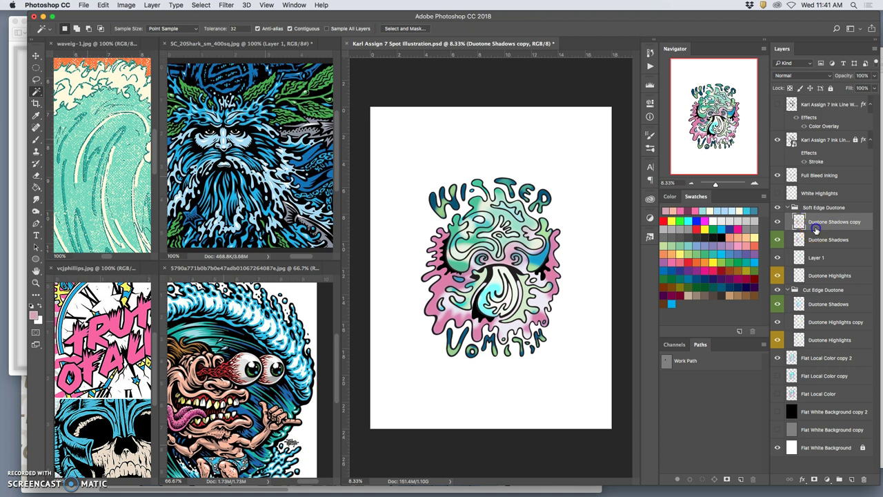
Add a Gradient Overlay to the Duotone Shadows copy layer using the violet-to-orange preset gradient.
{"action": "double_click", "coordinate": [816, 229]}
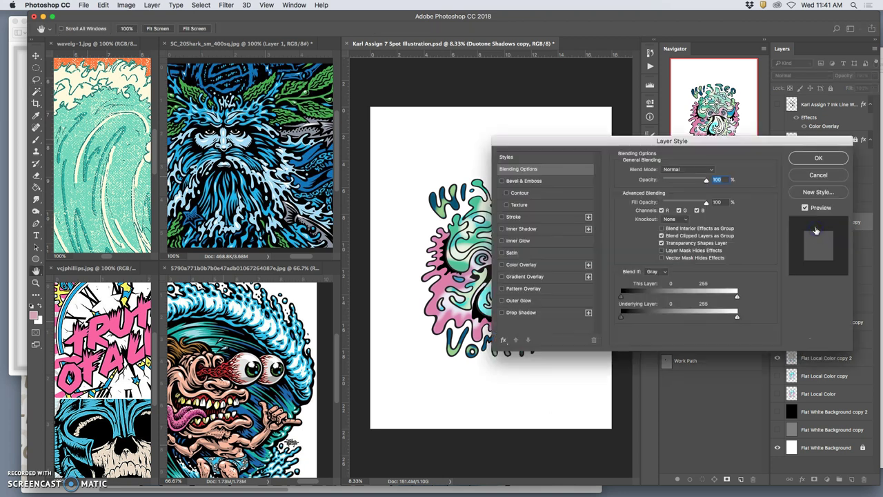
{"action": "left_click", "coordinate": [503, 277]}
{"action": "left_click_drag", "start_coordinate": [566, 142], "coordinate": [657, 133]}
{"action": "left_click", "coordinate": [624, 267]}
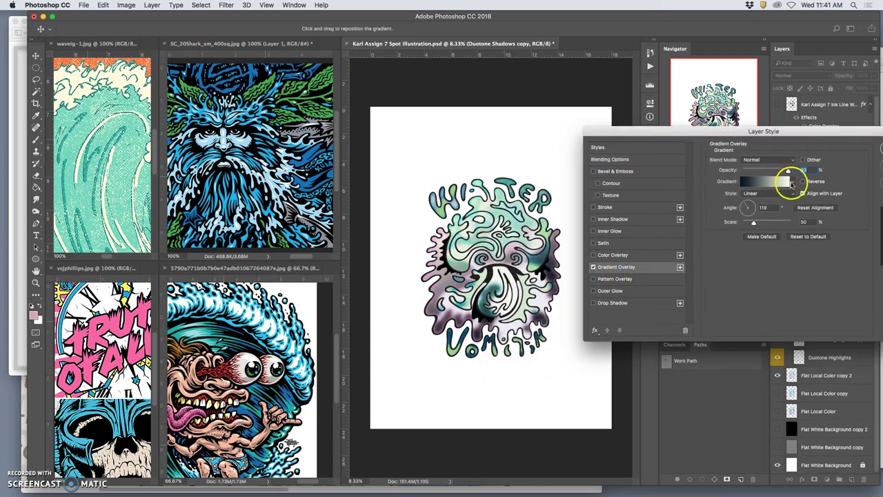
{"action": "left_click", "coordinate": [793, 182]}
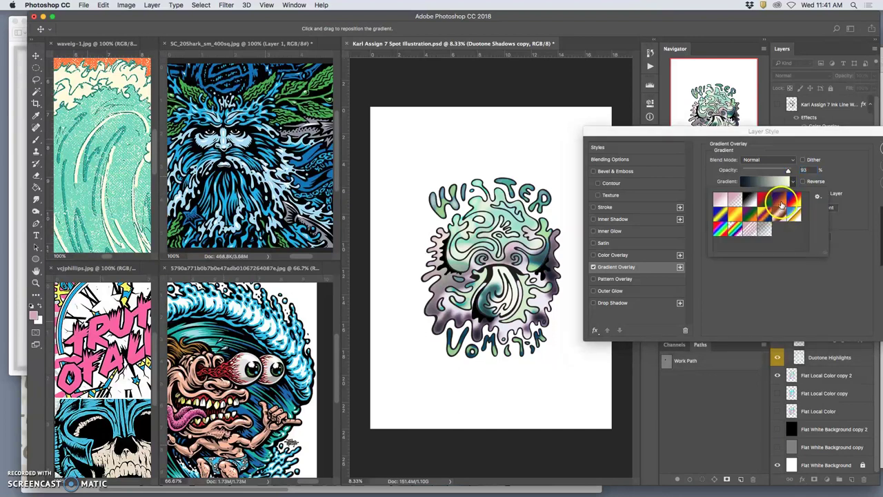
{"action": "left_click", "coordinate": [780, 203]}
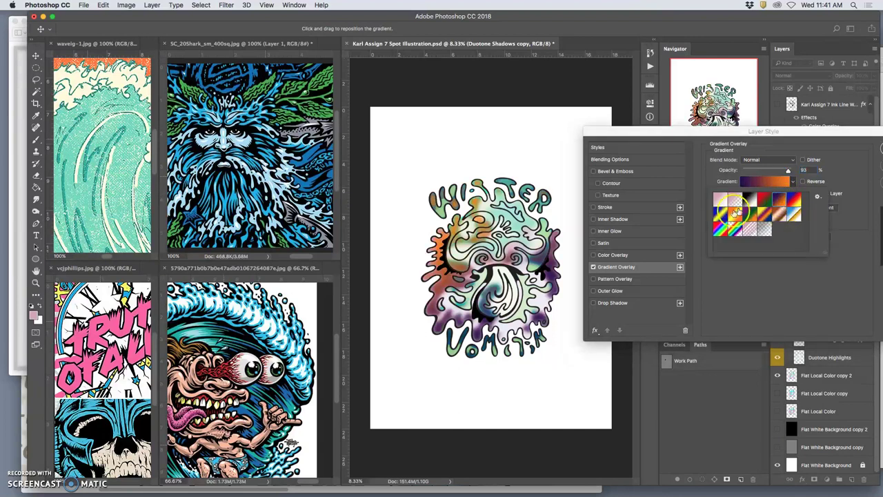
Set the gradient overlay to Dissolve at 44% opacity, and rasterize the layer style of the Duotone Shadows copy.
{"action": "left_click_drag", "start_coordinate": [784, 134], "coordinate": [730, 118]}
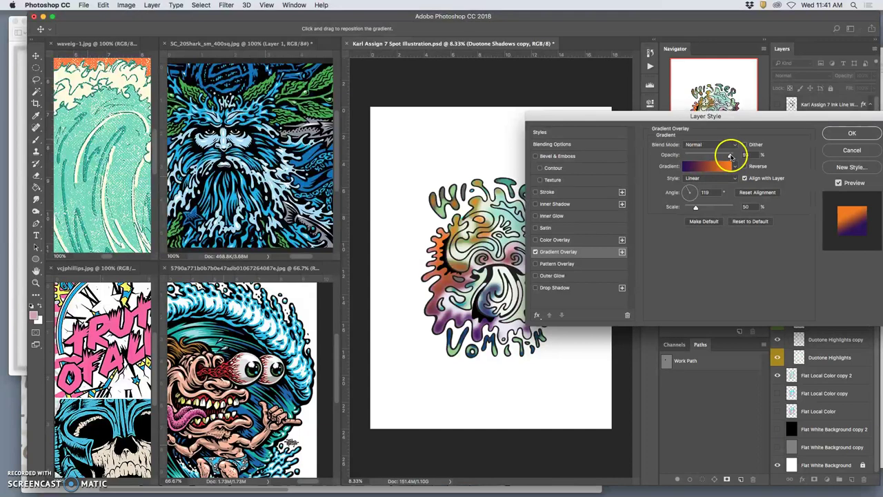
{"action": "left_click_drag", "start_coordinate": [730, 155], "coordinate": [710, 155]}
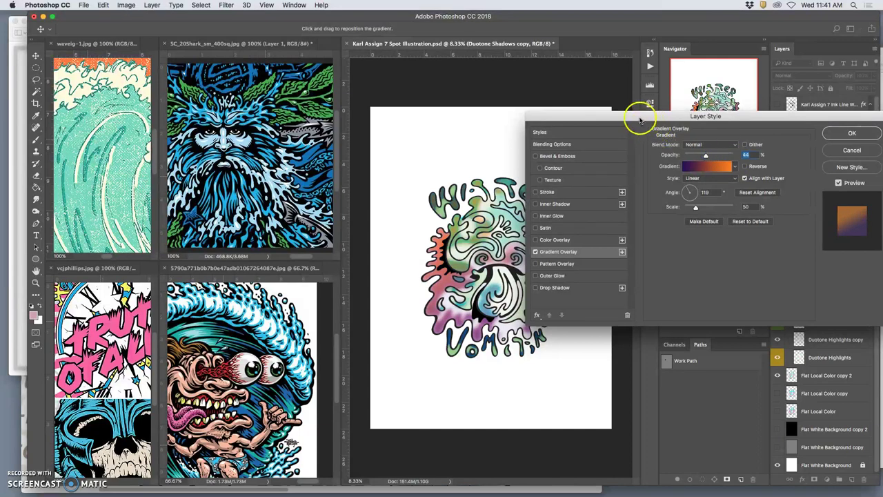
{"action": "left_click_drag", "start_coordinate": [640, 121], "coordinate": [655, 341]}
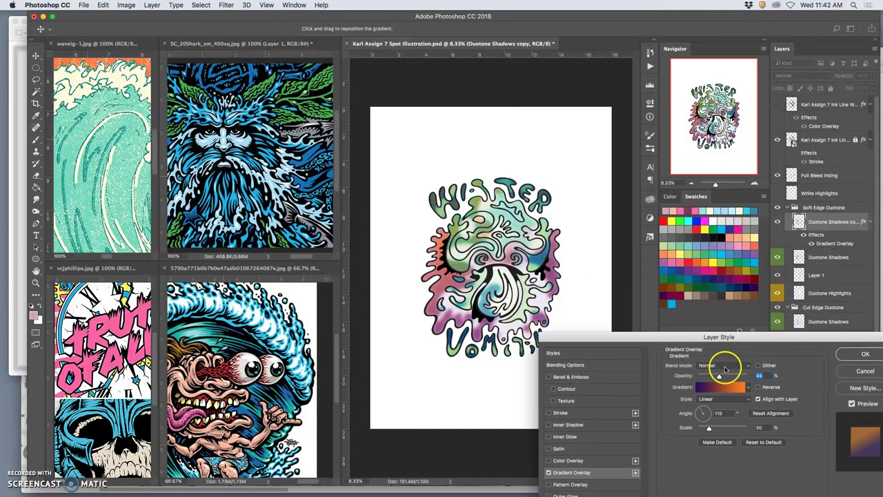
{"action": "left_click", "coordinate": [725, 367]}
{"action": "left_click", "coordinate": [723, 374]}
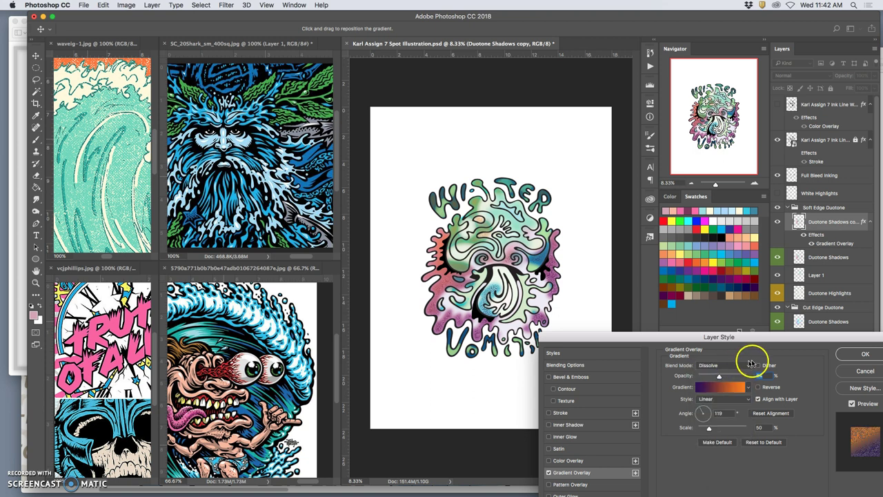
{"action": "left_click_drag", "start_coordinate": [753, 337], "coordinate": [711, 324]}
{"action": "left_click", "coordinate": [822, 343]}
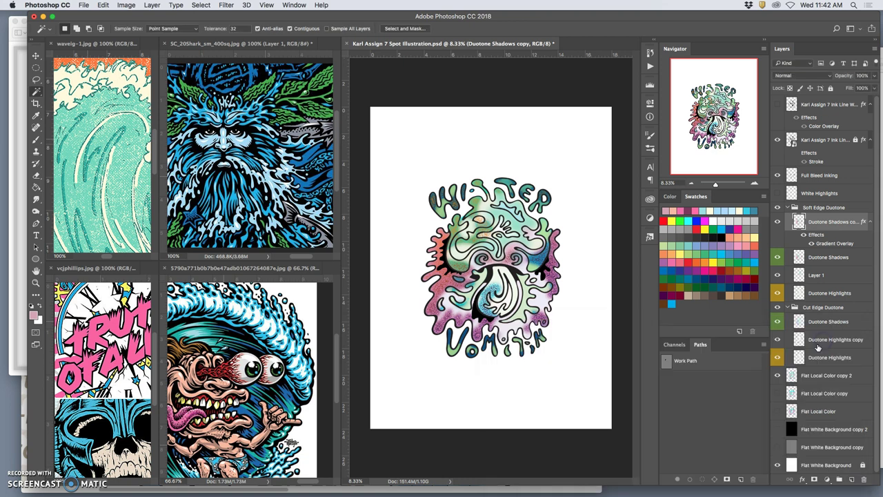
{"action": "right_click", "coordinate": [819, 226]}
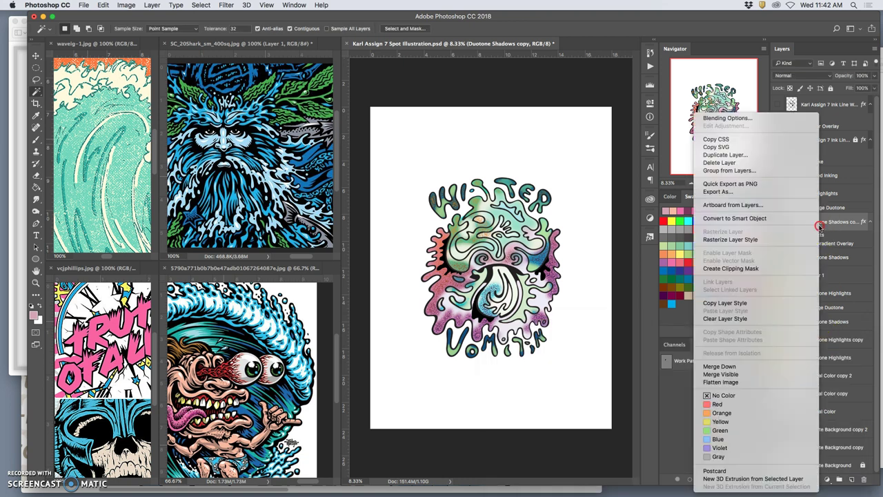
{"action": "left_click", "coordinate": [755, 239]}
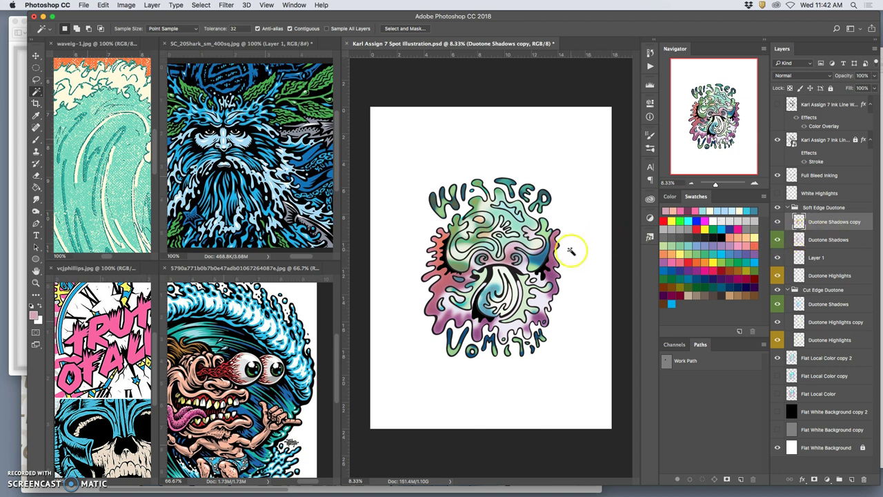
Examine the speckled gradient shading close up and zoomed out, and compare the illustration with the Duotone Shadows copy hidden and shown.
{"action": "key", "text": "super+plus"}
{"action": "key", "text": "super+plus"}
{"action": "key", "text": "super+plus"}
{"action": "key", "text": "super+plus"}
{"action": "key", "text": "super+plus"}
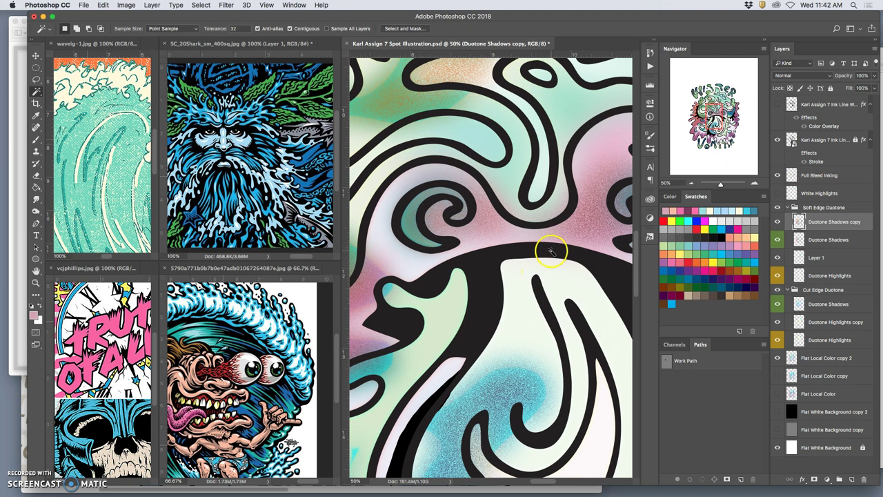
{"action": "scroll", "coordinate": [552, 250], "scroll_direction": "down", "scroll_amount": 5}
{"action": "key", "text": "super+minus"}
{"action": "key", "text": "super+minus"}
{"action": "key", "text": "super+minus"}
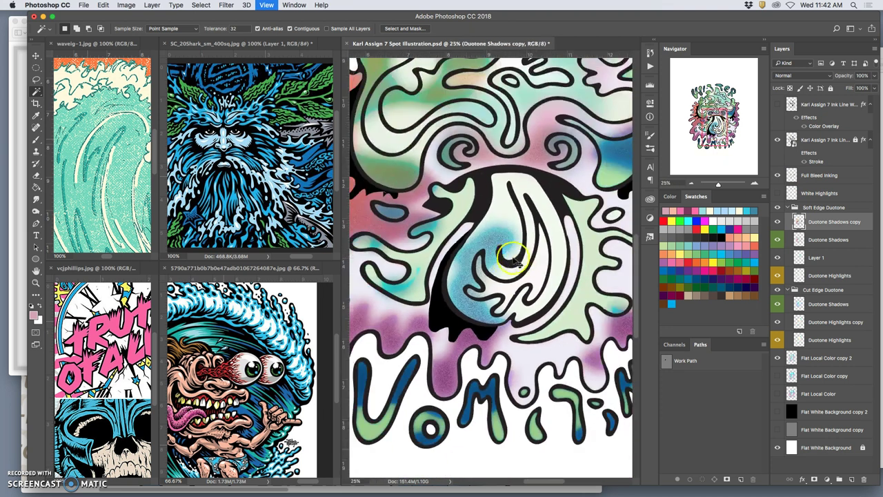
{"action": "scroll", "coordinate": [502, 259], "scroll_direction": "up", "scroll_amount": 5}
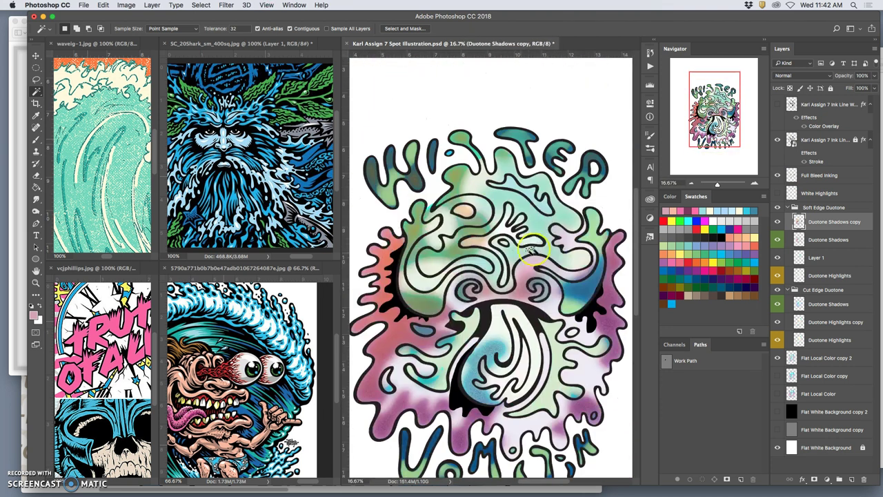
{"action": "left_click", "coordinate": [779, 223]}
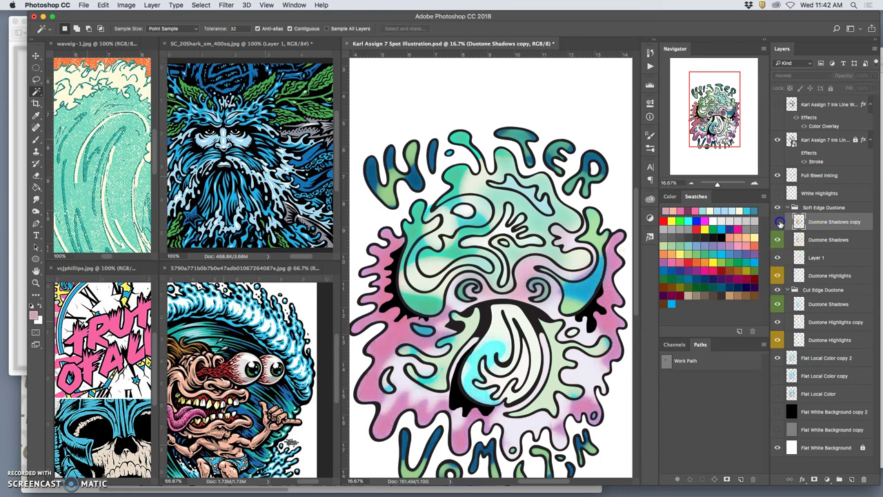
{"action": "left_click", "coordinate": [778, 222]}
Set the blend mode of the Duotone Shadows copy layer to Pin Light.
{"action": "left_click", "coordinate": [818, 225]}
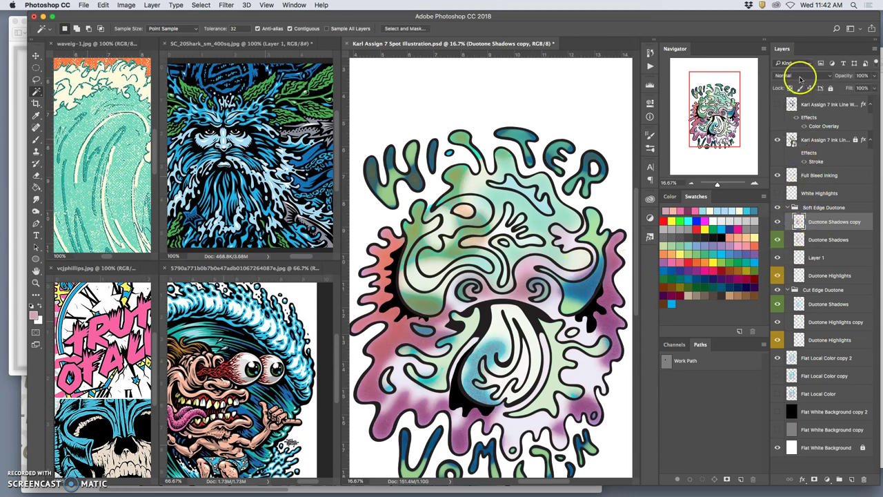
{"action": "left_click", "coordinate": [798, 75]}
{"action": "left_click", "coordinate": [785, 209]}
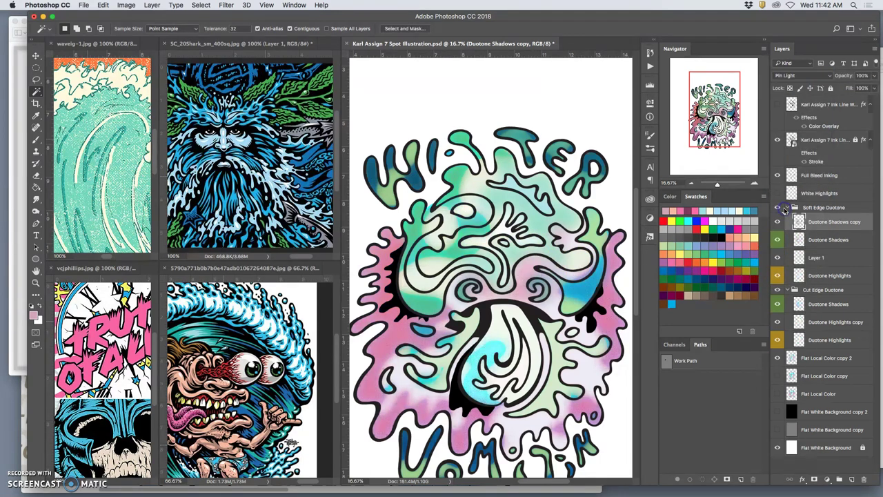
Inspect the Pin Light shading at 66.7% on the green shapes, pink edges and upper lettering, and in the whole illustration.
{"action": "key", "text": "super+plus"}
{"action": "key", "text": "super+plus"}
{"action": "key", "text": "super+plus"}
{"action": "key", "text": "super+plus"}
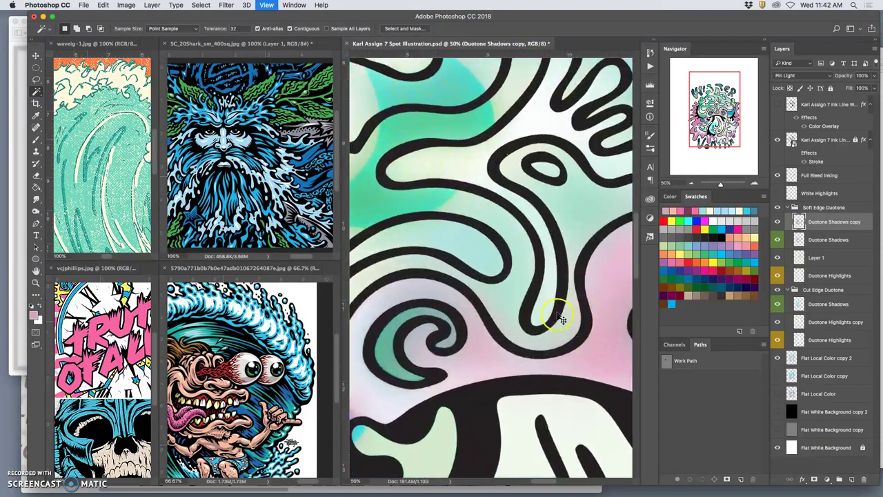
{"action": "scroll", "coordinate": [550, 364], "scroll_direction": "left", "scroll_amount": 5}
{"action": "scroll", "coordinate": [530, 361], "scroll_direction": "down", "scroll_amount": 10}
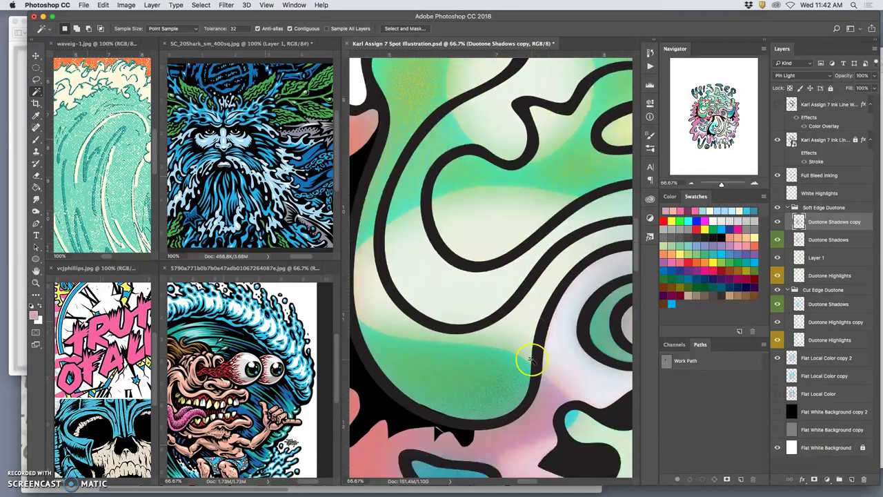
{"action": "scroll", "coordinate": [490, 332], "scroll_direction": "down", "scroll_amount": 3}
{"action": "scroll", "coordinate": [490, 331], "scroll_direction": "left", "scroll_amount": 8}
{"action": "scroll", "coordinate": [490, 331], "scroll_direction": "right", "scroll_amount": 2}
{"action": "scroll", "coordinate": [489, 331], "scroll_direction": "up", "scroll_amount": 12}
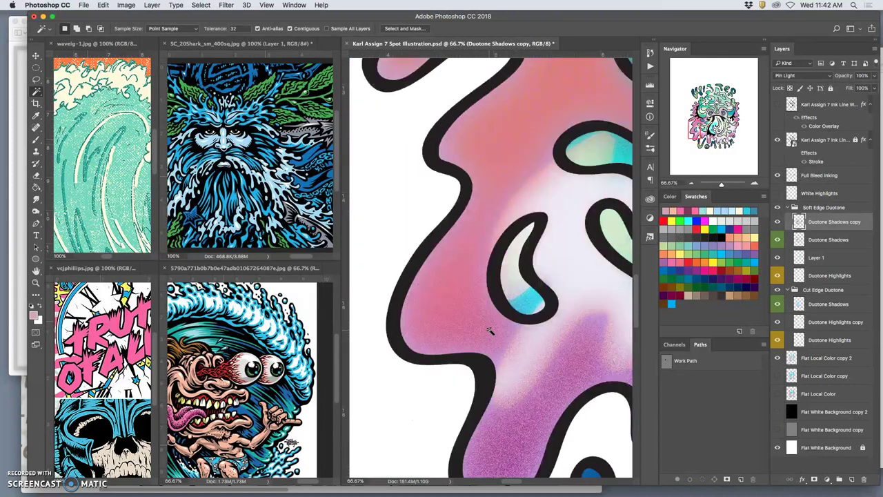
{"action": "scroll", "coordinate": [509, 298], "scroll_direction": "up", "scroll_amount": 8}
{"action": "key", "text": "super+minus"}
{"action": "key", "text": "super+minus"}
{"action": "key", "text": "super+minus"}
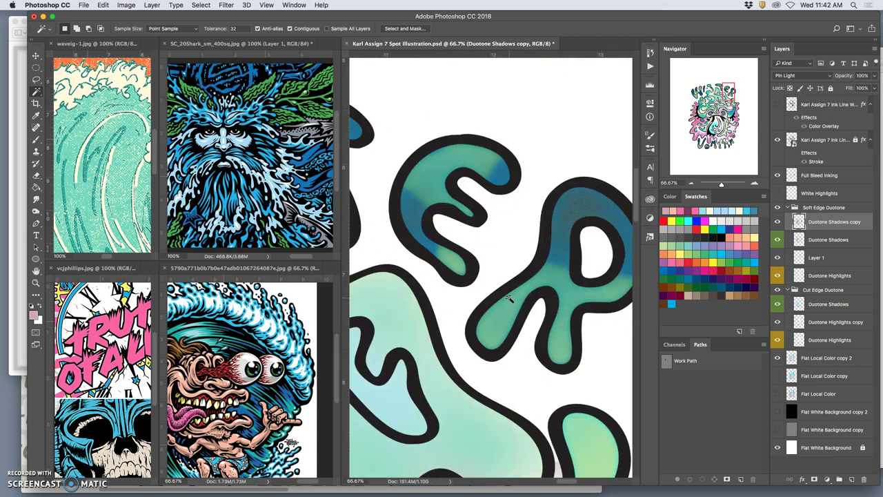
{"action": "key", "text": "super+minus"}
{"action": "key", "text": "super+minus"}
{"action": "key", "text": "super+minus"}
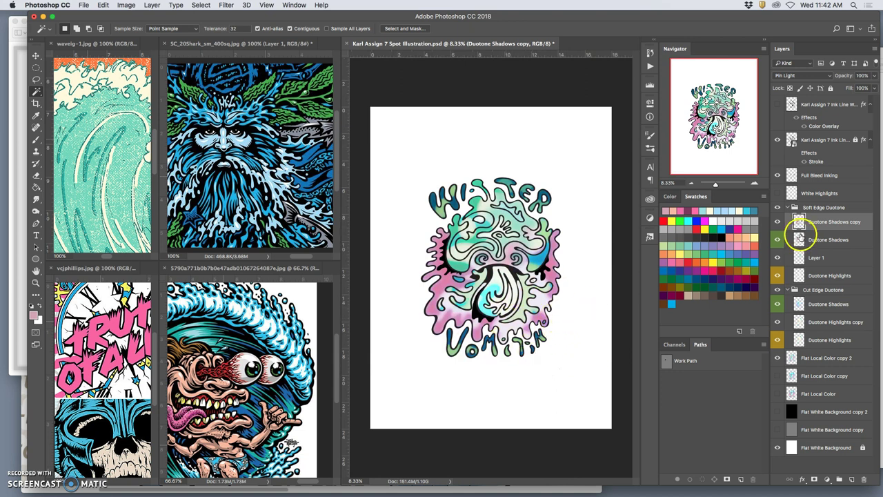
Show the White Highlights layer, and check the illustration with the soft-edge Duotone Shadows layer hidden and shown.
{"action": "left_click", "coordinate": [779, 194]}
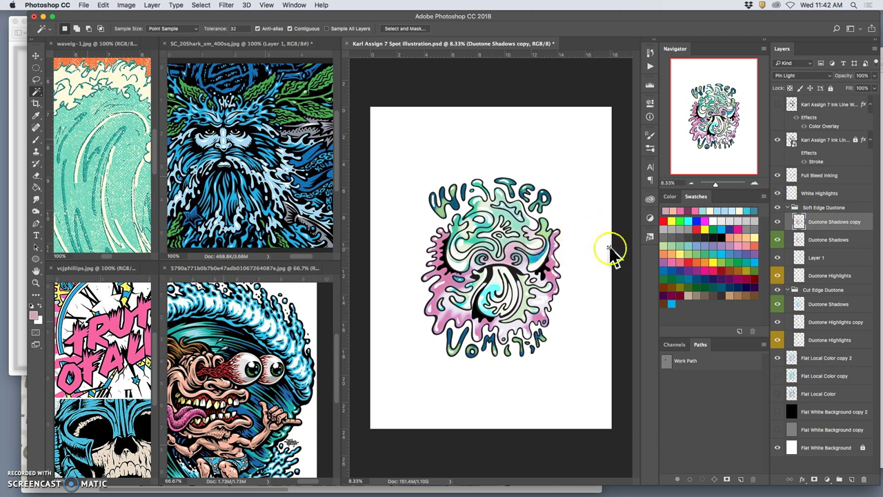
{"action": "left_click", "coordinate": [778, 241]}
{"action": "left_click", "coordinate": [779, 240]}
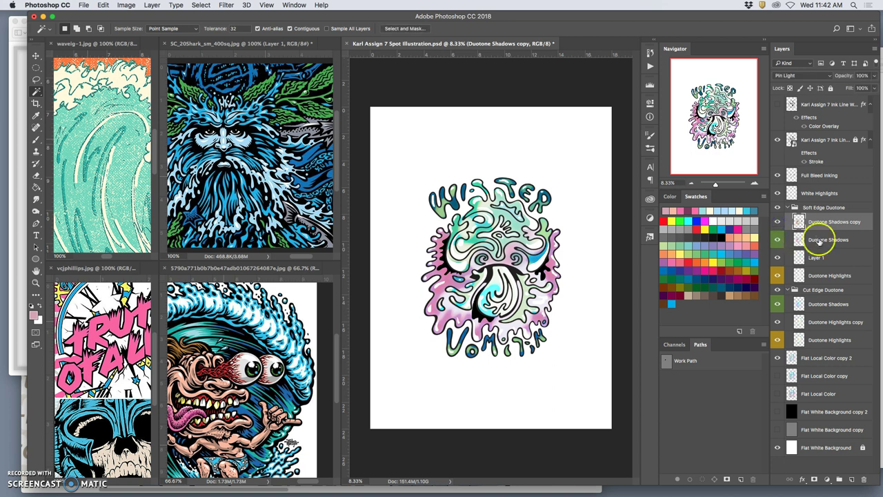
Adjust the soft-edge Duotone Shadows layer with Hue/Saturation, using hue +3 and saturation +23.
{"action": "left_click", "coordinate": [801, 238]}
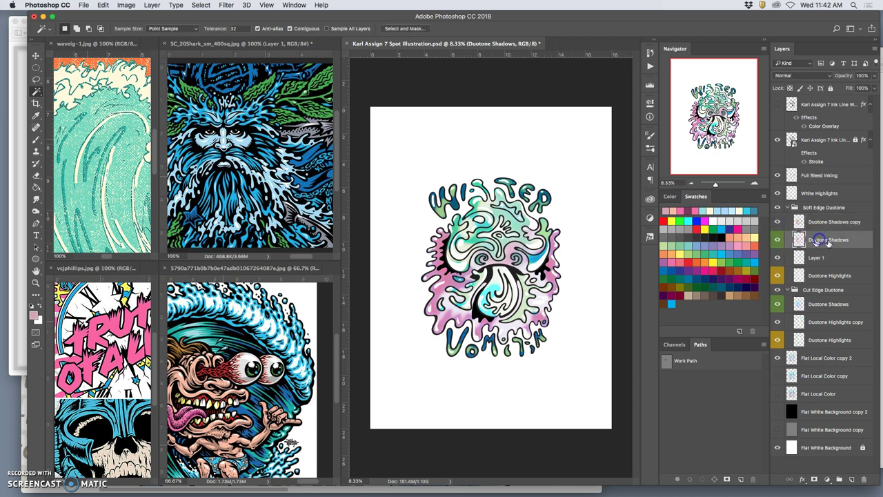
{"action": "left_click", "coordinate": [126, 5]}
{"action": "mouse_move", "coordinate": [142, 34]}
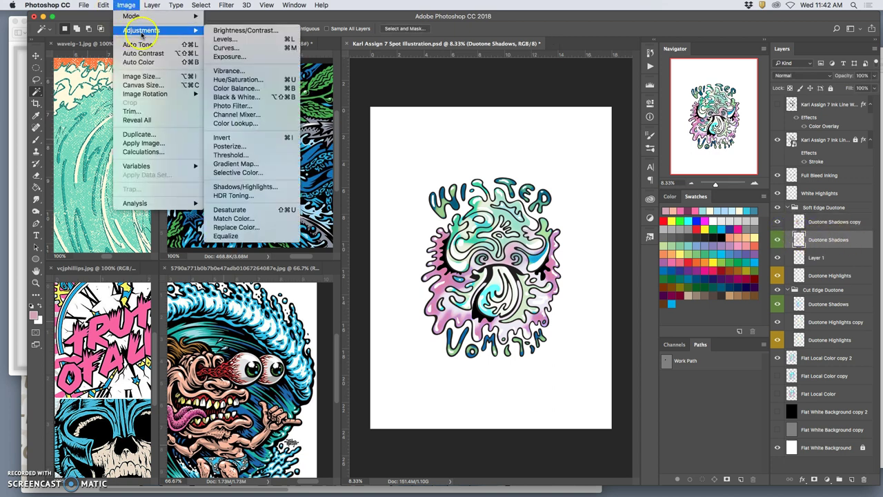
{"action": "left_click", "coordinate": [228, 79]}
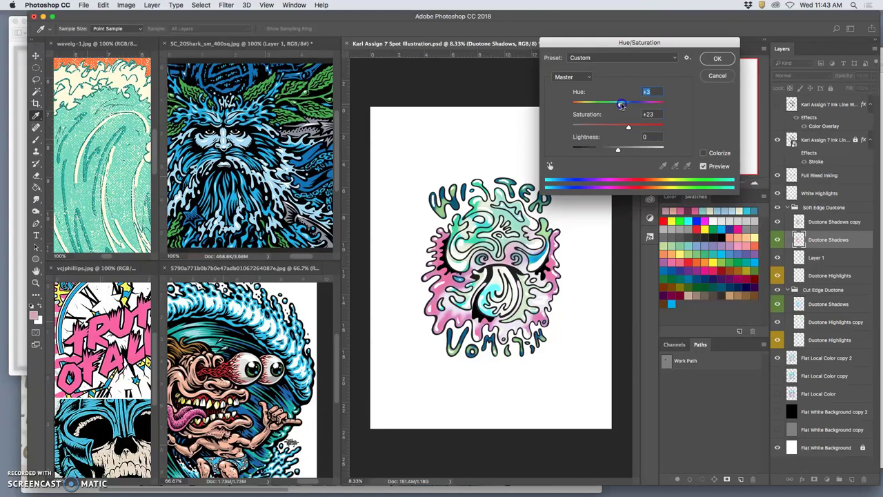
{"action": "mouse_move", "coordinate": [624, 104]}
{"action": "left_mouse_down"}
{"action": "mouse_move", "coordinate": [601, 103]}
{"action": "mouse_move", "coordinate": [622, 104]}
{"action": "left_mouse_up"}
{"action": "left_click", "coordinate": [710, 64]}
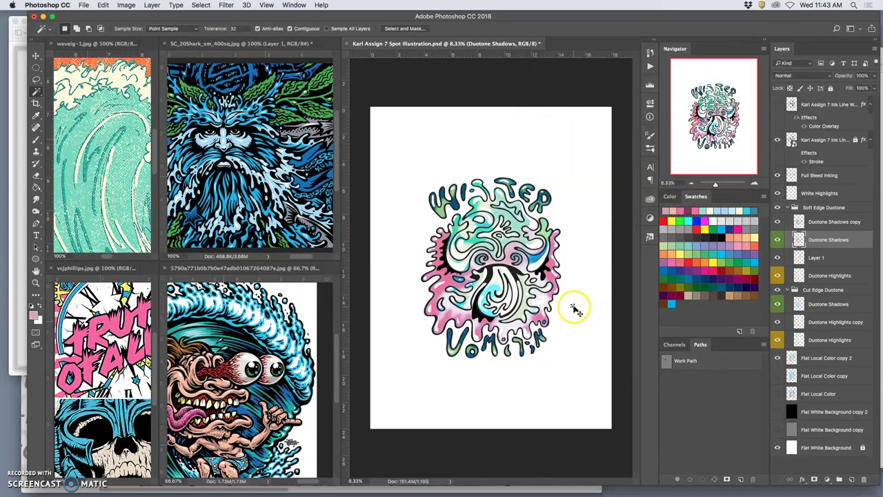
Examine the recolored shading across the face and lettering at 16.7%, and in the whole illustration.
{"action": "key", "text": "super+equal"}
{"action": "key", "text": "super+equal"}
{"action": "scroll", "coordinate": [533, 304], "scroll_direction": "right", "scroll_amount": 3}
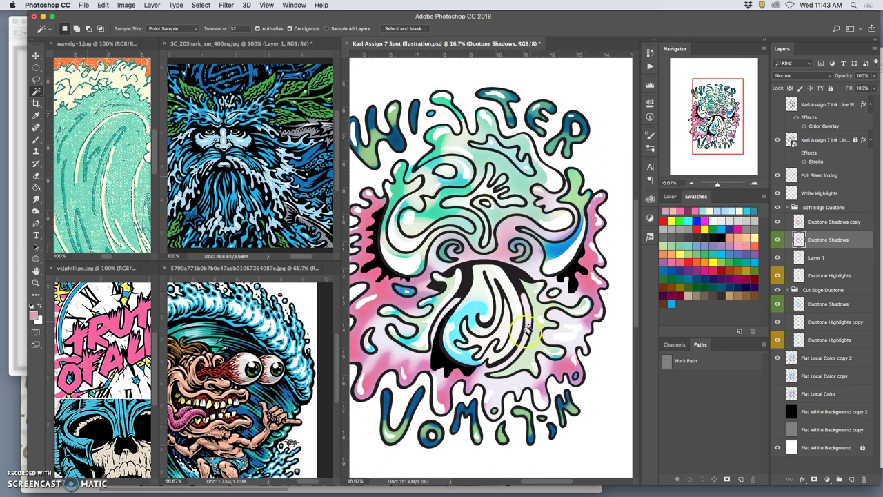
{"action": "scroll", "coordinate": [559, 338], "scroll_direction": "down", "scroll_amount": 1}
{"action": "scroll", "coordinate": [559, 338], "scroll_direction": "left", "scroll_amount": 5}
{"action": "scroll", "coordinate": [545, 334], "scroll_direction": "right", "scroll_amount": 3}
{"action": "key", "text": "super+minus"}
{"action": "key", "text": "super+minus"}
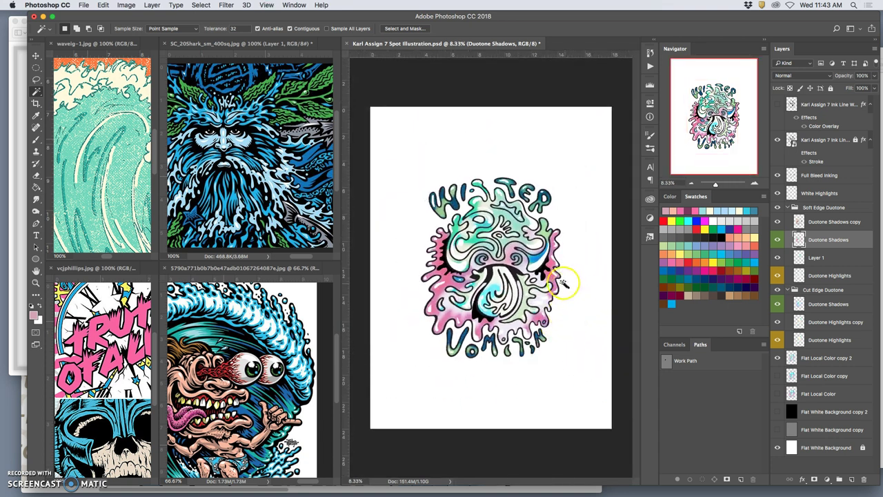
Show the gray Flat White Background copy and the black Flat White Background copy 2, comparing the illustration on both.
{"action": "left_click", "coordinate": [778, 429]}
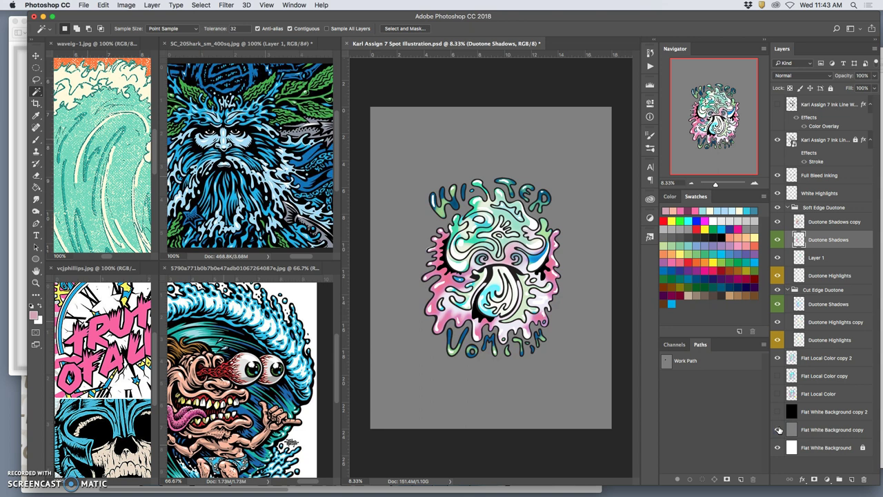
{"action": "left_click", "coordinate": [779, 413]}
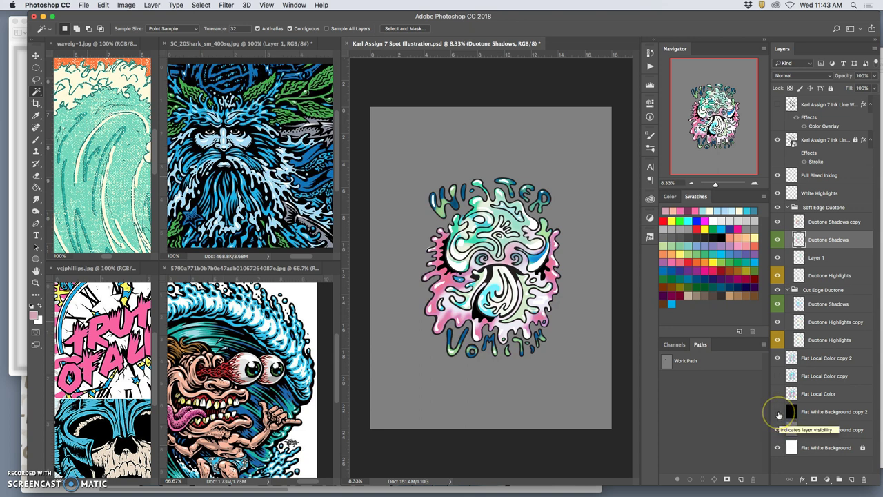
{"action": "left_click", "coordinate": [779, 413]}
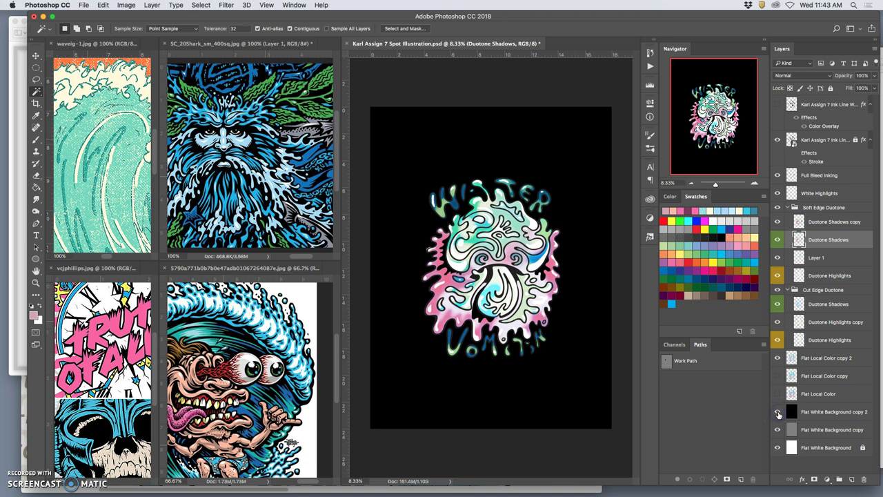
{"action": "left_click", "coordinate": [779, 414]}
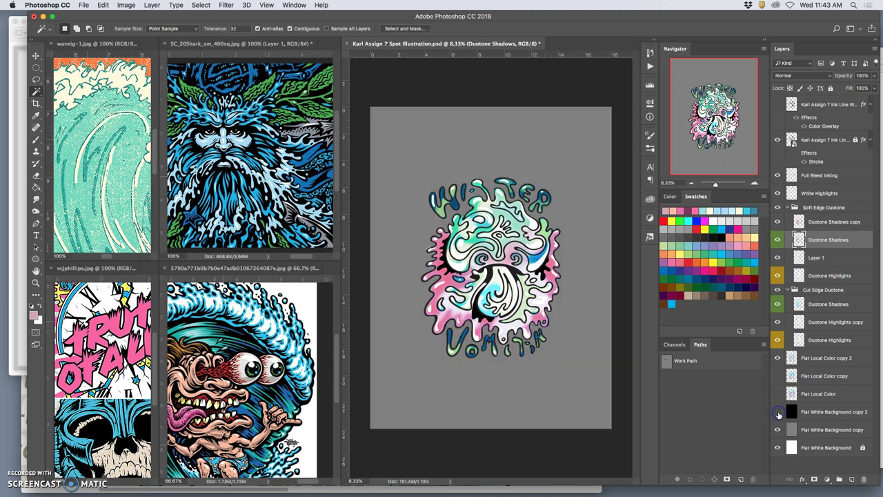
{"action": "left_click", "coordinate": [779, 413]}
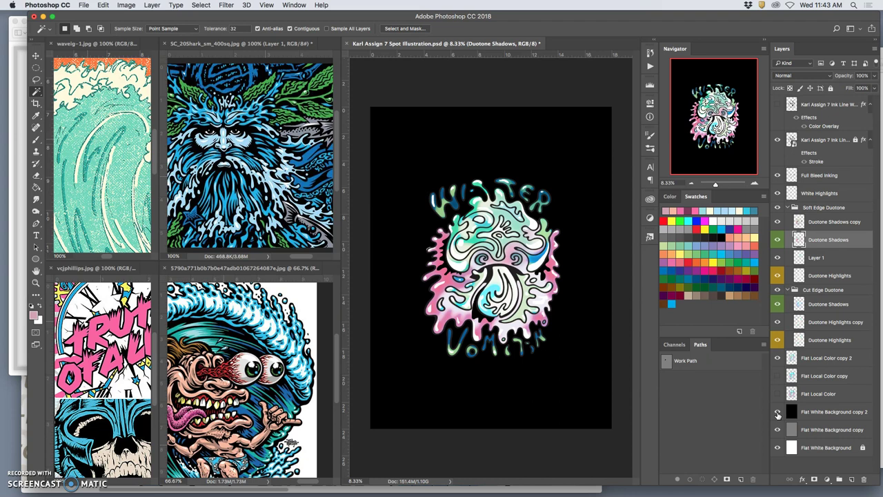
Show the effects of the visible Karl Assign 7 ink line layer and inspect its Stroke outline against the black background.
{"action": "left_click", "coordinate": [794, 153]}
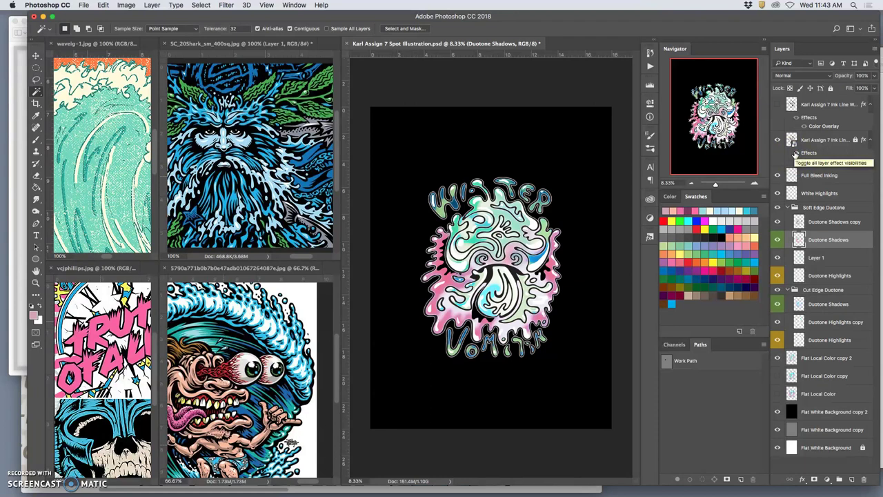
{"action": "key", "text": "super+plus"}
{"action": "key", "text": "super+plus"}
{"action": "key", "text": "super+plus"}
{"action": "scroll", "coordinate": [594, 165], "scroll_direction": "left", "scroll_amount": 5}
{"action": "scroll", "coordinate": [567, 164], "scroll_direction": "right", "scroll_amount": 2}
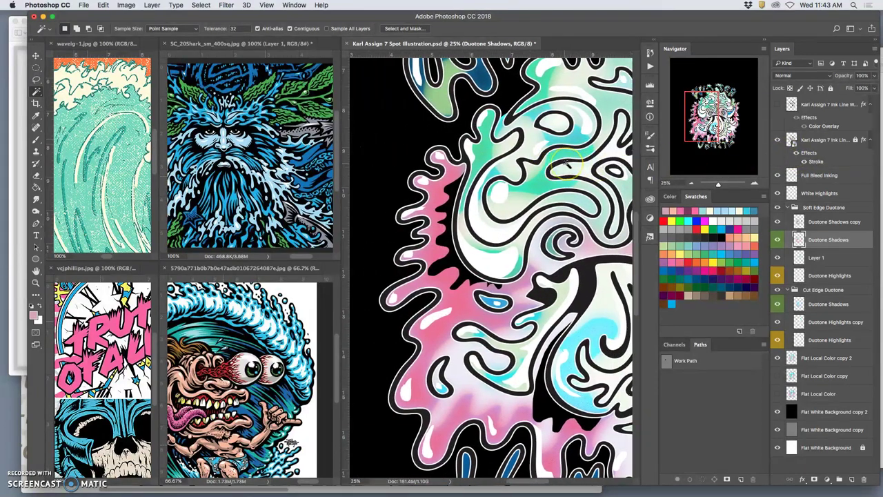
{"action": "key", "text": "super+minus"}
{"action": "key", "text": "super+minus"}
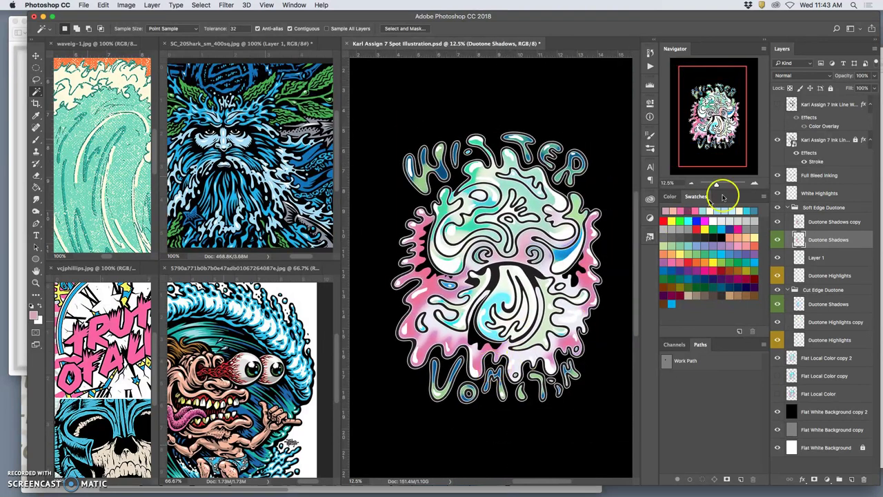
Duplicate the White Highlights layer.
{"action": "left_click", "coordinate": [829, 194]}
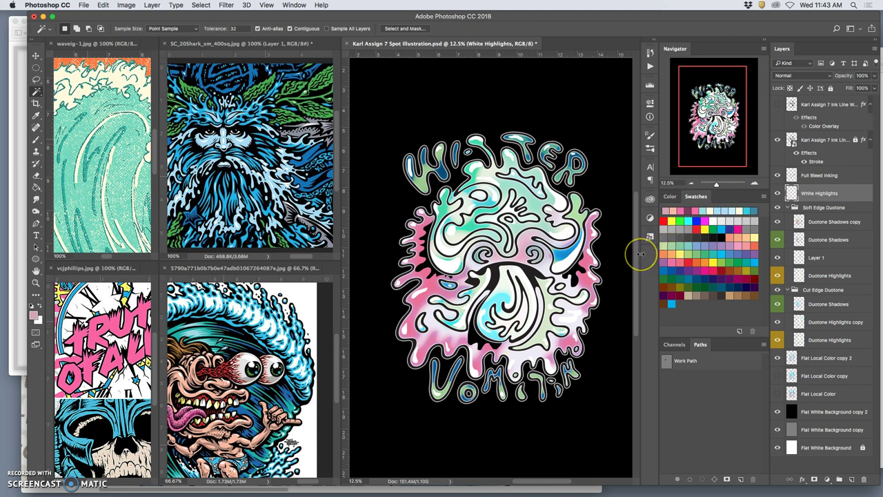
{"action": "key", "text": "super+j"}
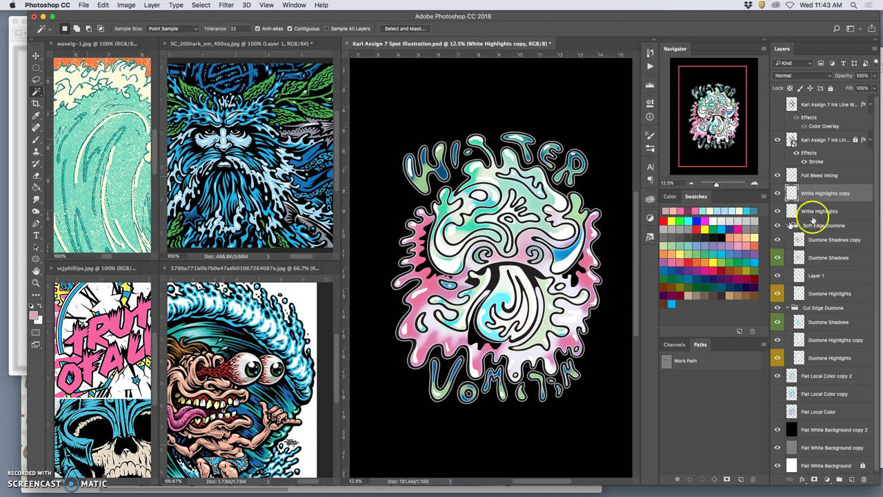
Try repeating the previous Gaussian Blur on the duplicated White Highlights layer.
{"action": "left_click", "coordinate": [226, 5]}
{"action": "left_click", "coordinate": [230, 24]}
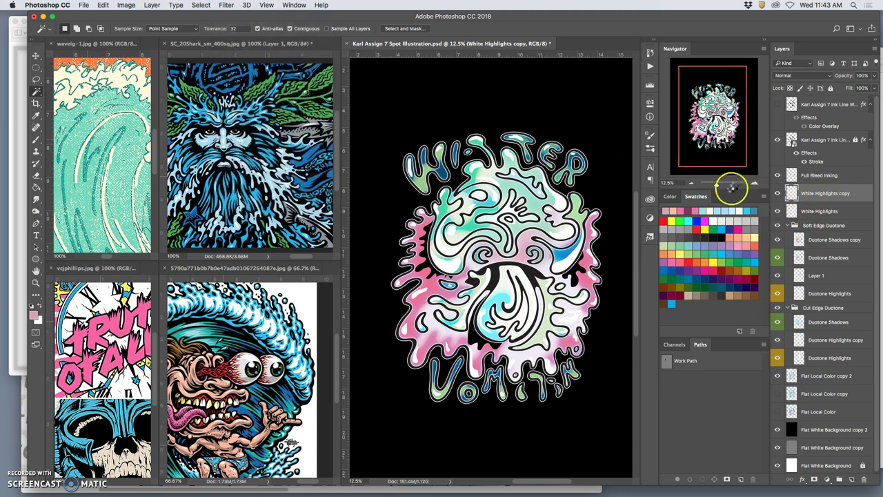
{"action": "key", "text": "super+equal"}
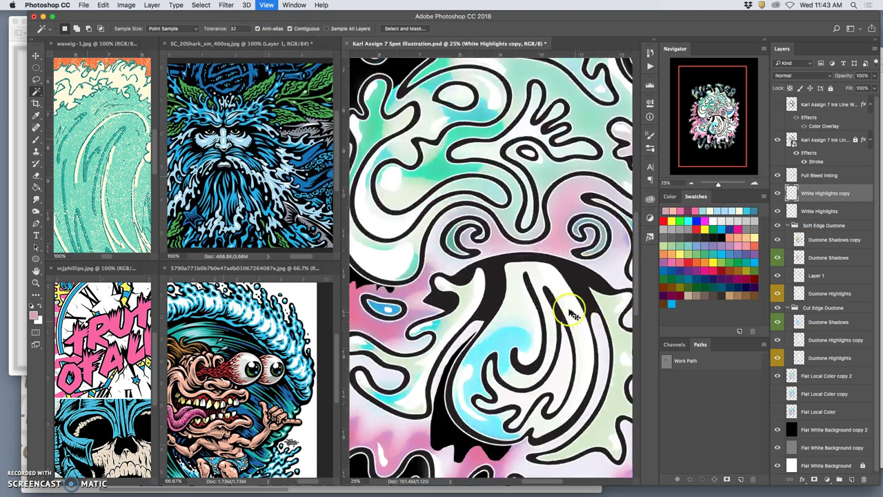
{"action": "key", "text": "super+equal"}
{"action": "key", "text": "super+equal"}
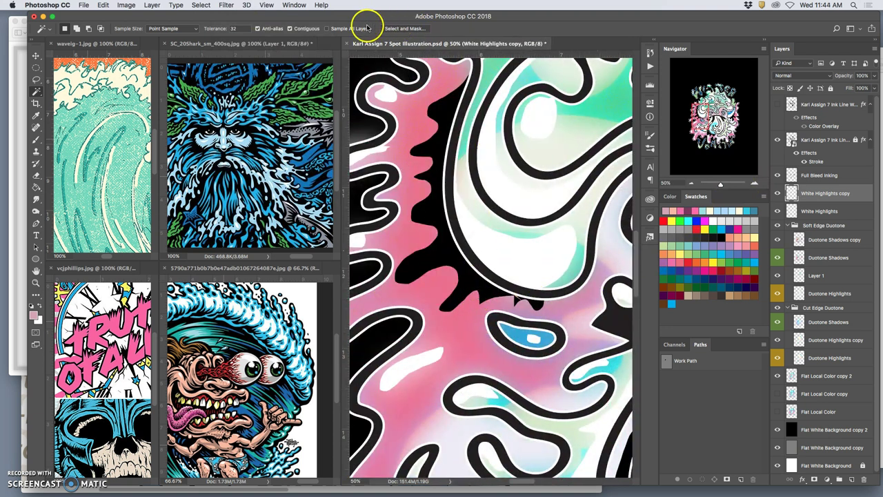
{"action": "left_click", "coordinate": [227, 5]}
{"action": "left_click", "coordinate": [233, 24]}
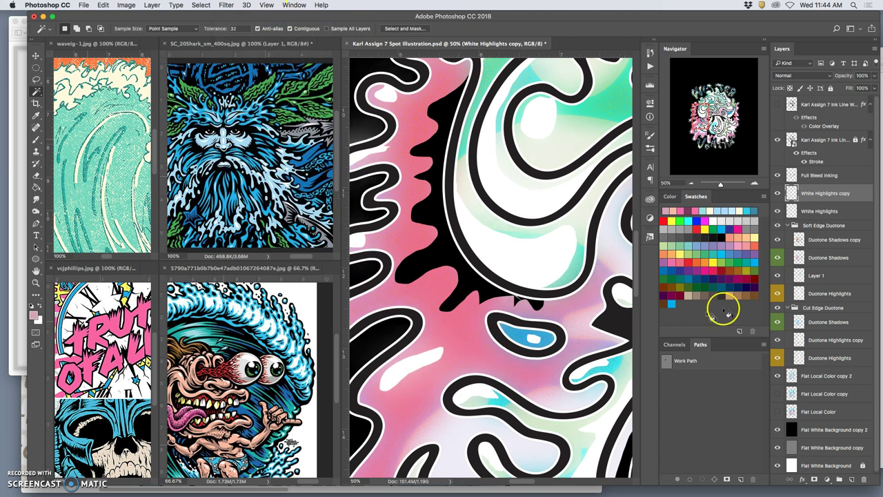
Hide the original White Highlights layer and apply a Gaussian Blur with a radius of 8.7 pixels to its copy.
{"action": "left_click", "coordinate": [779, 211]}
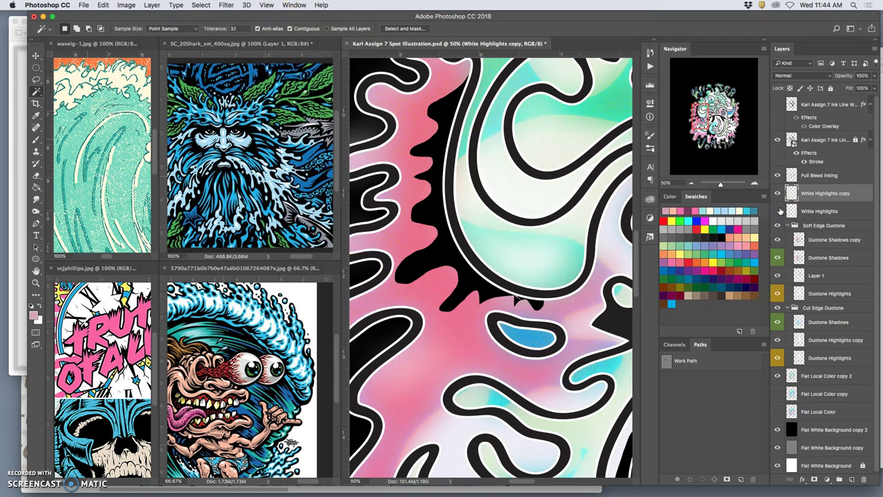
{"action": "left_click", "coordinate": [780, 211]}
{"action": "left_click", "coordinate": [780, 211]}
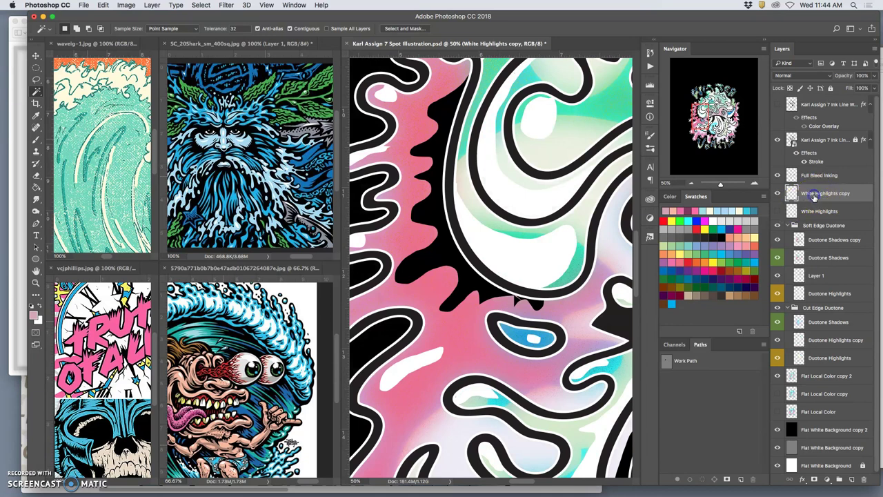
{"action": "left_click", "coordinate": [225, 5]}
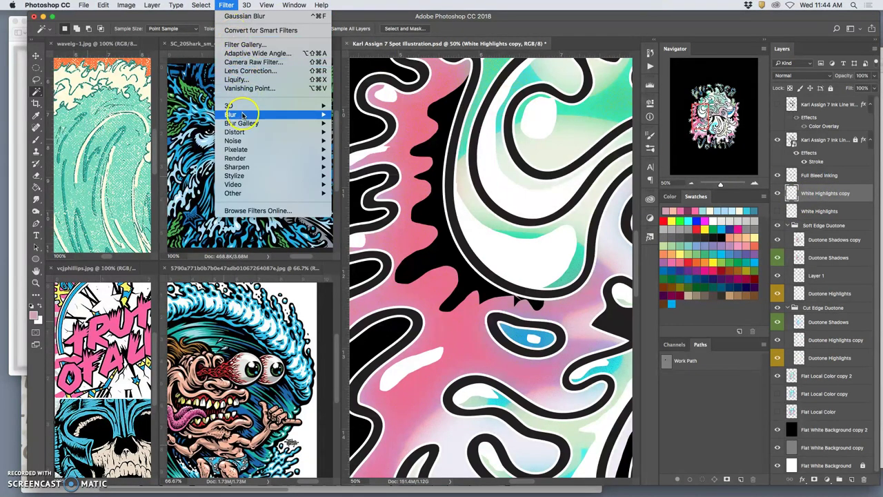
{"action": "mouse_move", "coordinate": [250, 114]}
{"action": "left_click", "coordinate": [372, 149]}
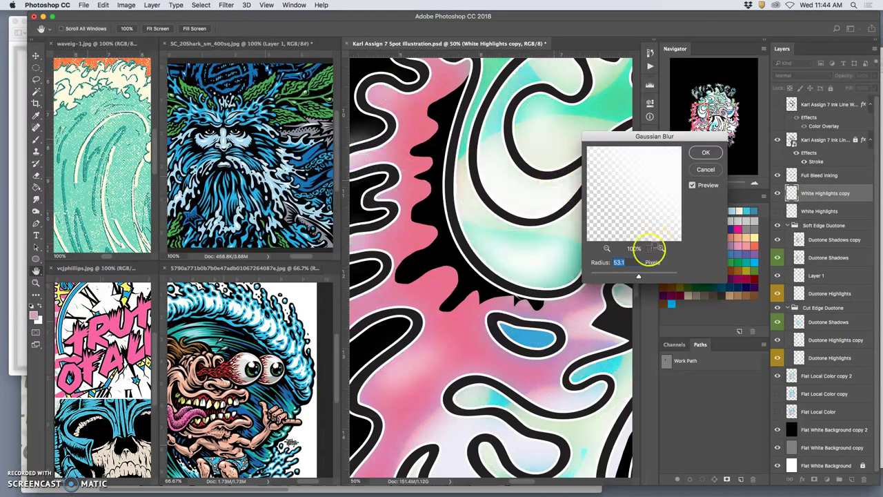
{"action": "left_click_drag", "start_coordinate": [638, 278], "coordinate": [611, 279]}
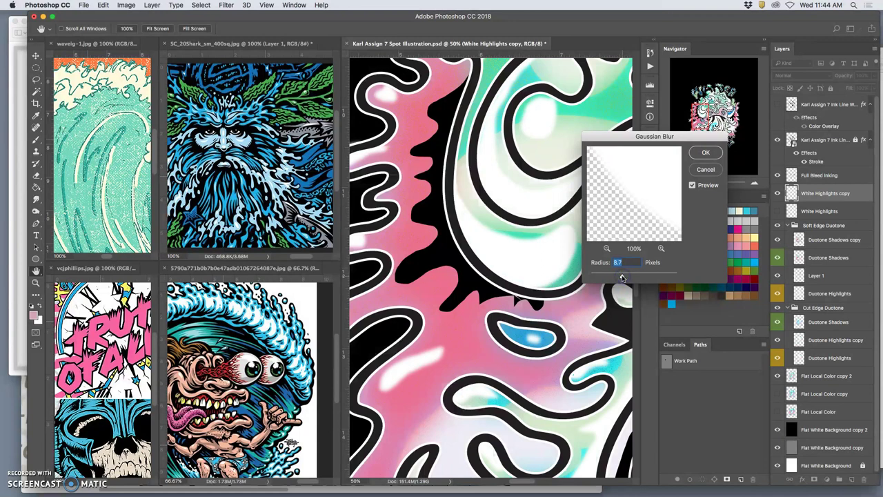
{"action": "left_click", "coordinate": [705, 152]}
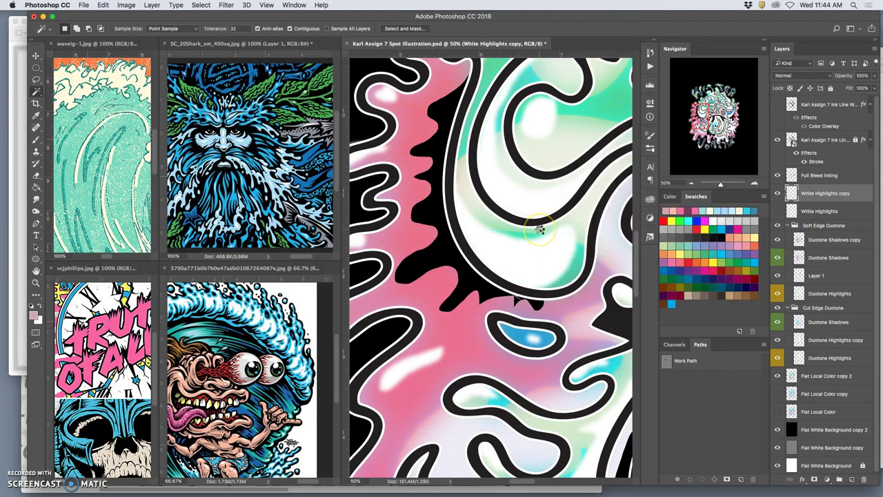
Stack ten more duplicates of the blurred White Highlights copy to intensify the glow.
{"action": "scroll", "coordinate": [541, 229], "scroll_direction": "down", "scroll_amount": 3}
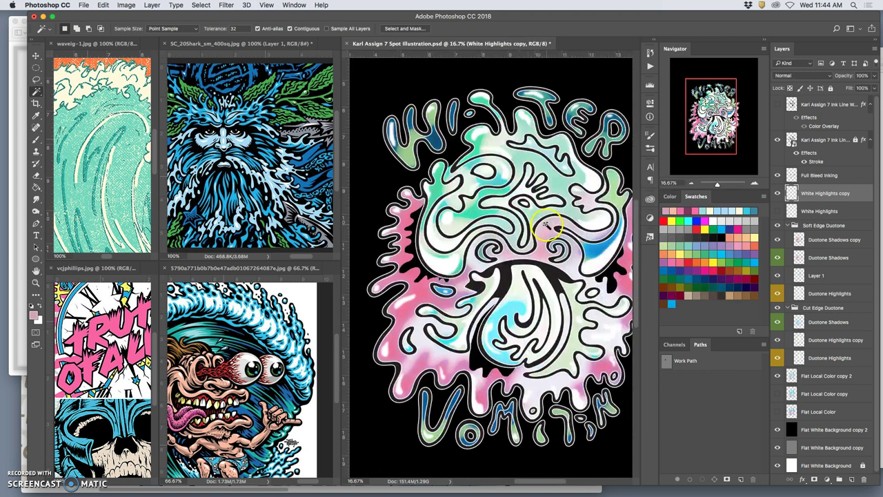
{"action": "scroll", "coordinate": [545, 225], "scroll_direction": "right", "scroll_amount": 2}
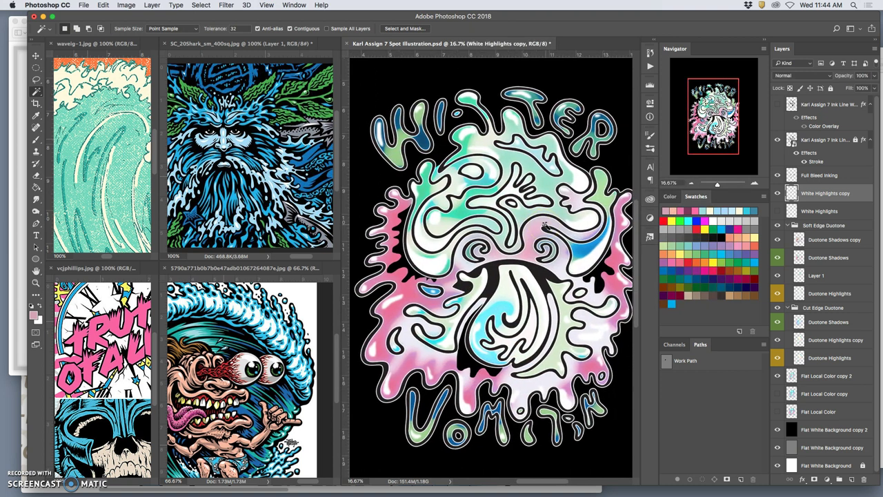
{"action": "key", "text": "super+j"}
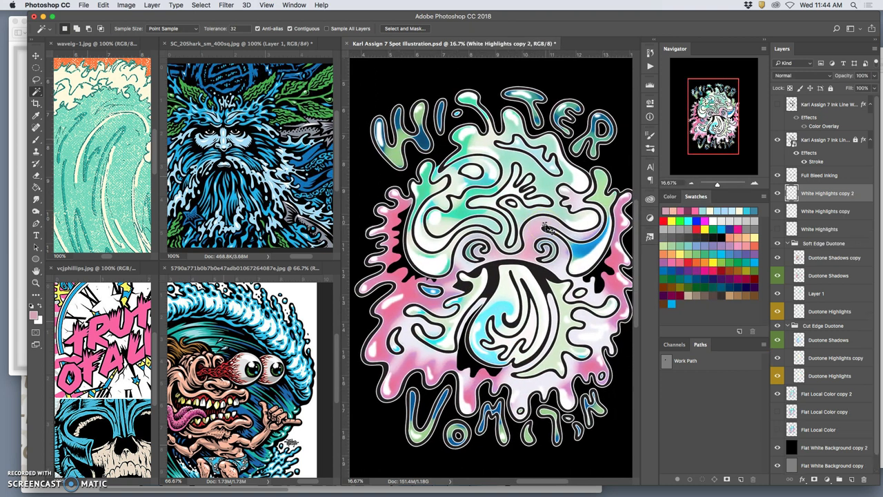
{"action": "key", "text": "super+j"}
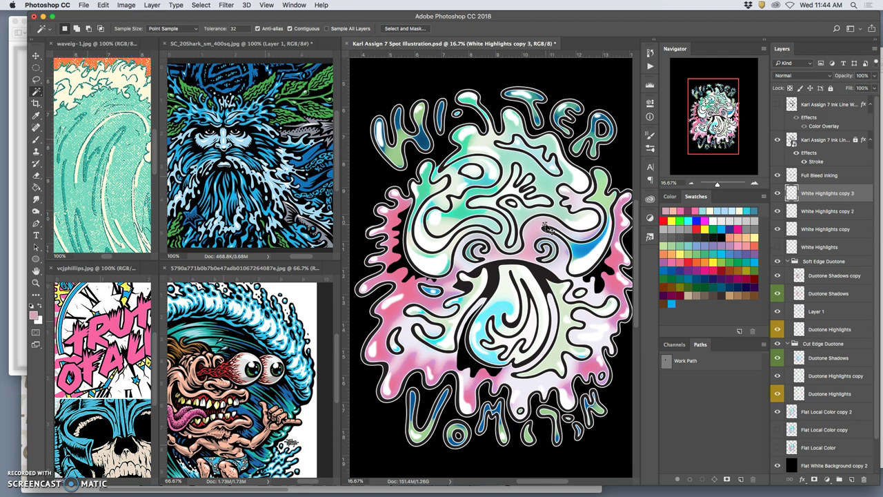
{"action": "key", "text": "super+j"}
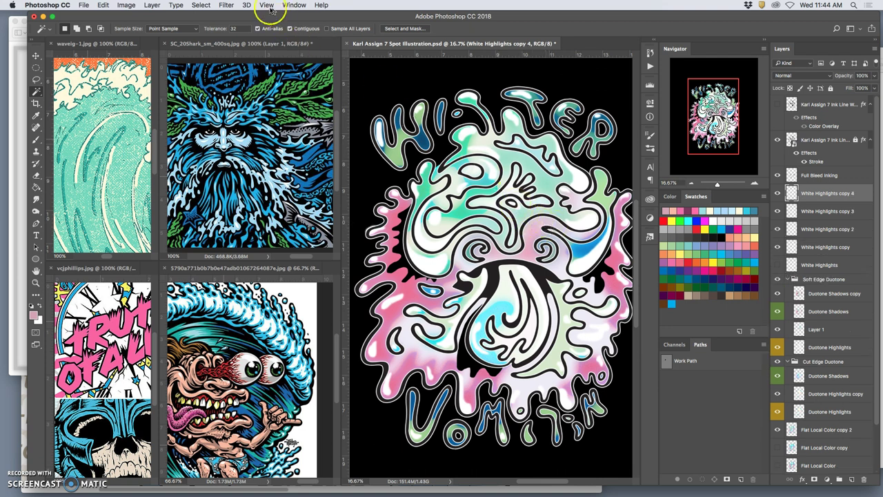
{"action": "left_click", "coordinate": [226, 5]}
{"action": "left_click", "coordinate": [269, 59]}
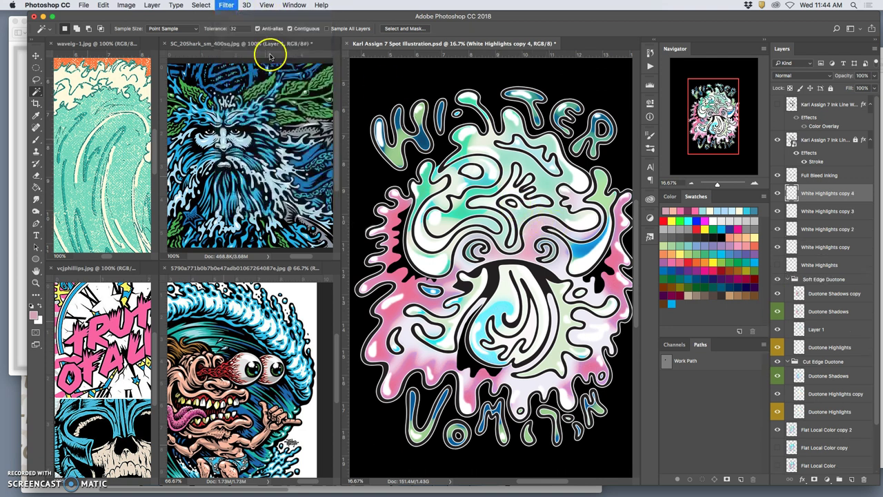
{"action": "key", "text": "super+j"}
{"action": "key", "text": "super+j"}
{"action": "key", "text": "super+j"}
{"action": "key", "text": "super+j"}
{"action": "key", "text": "super+j"}
{"action": "key", "text": "super+j"}
{"action": "key", "text": "super+j"}
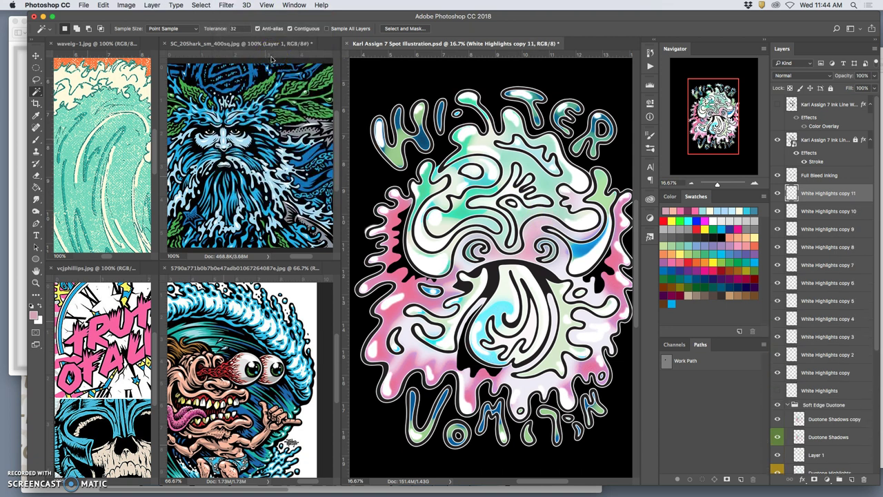
Merge all the blurred White Highlights copies into a single layer, keeping the hidden original White Highlights layer separate.
{"action": "left_click", "coordinate": [825, 356], "text": "shift"}
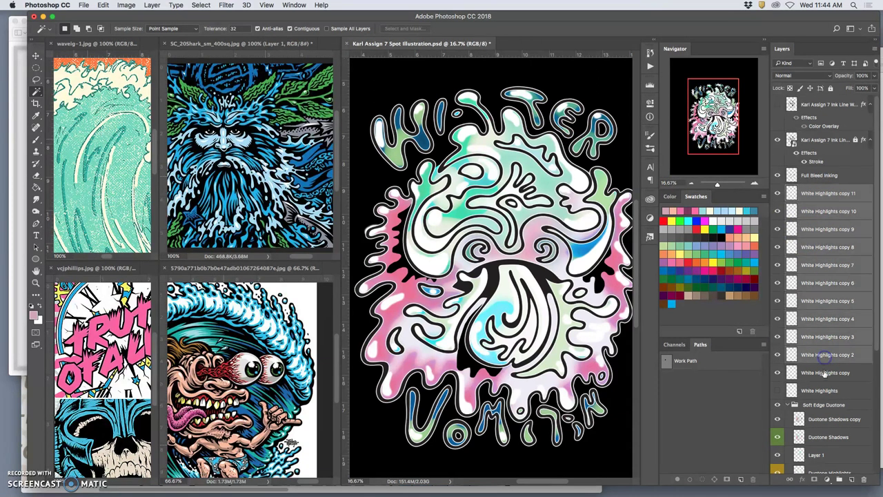
{"action": "left_click", "coordinate": [825, 373], "text": "shift"}
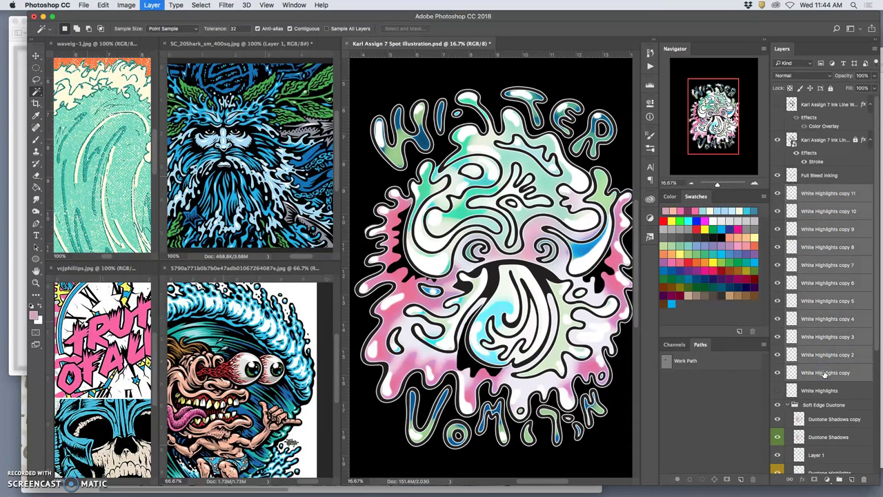
{"action": "key", "text": "super+e"}
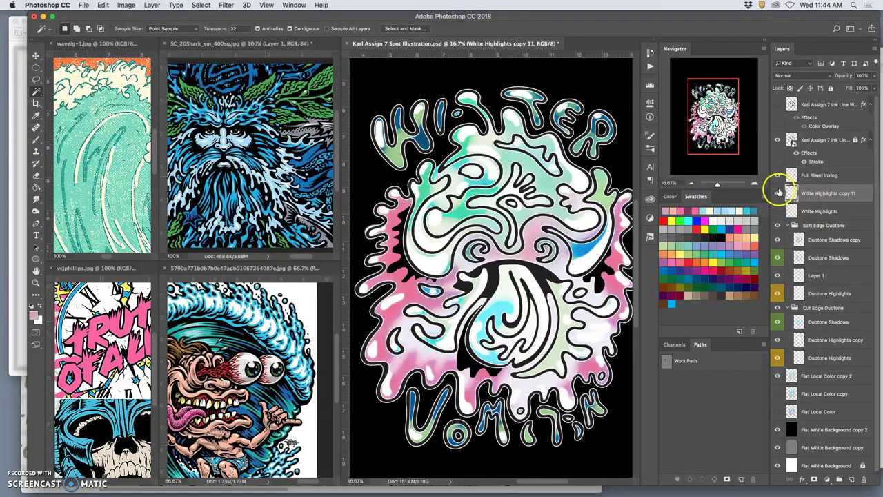
Compare the illustration with the merged highlights layer hidden and shown, and inspect the highlights on the lower lettering.
{"action": "left_click", "coordinate": [778, 194]}
{"action": "left_click", "coordinate": [777, 193]}
{"action": "left_click", "coordinate": [778, 193]}
{"action": "left_click", "coordinate": [778, 193]}
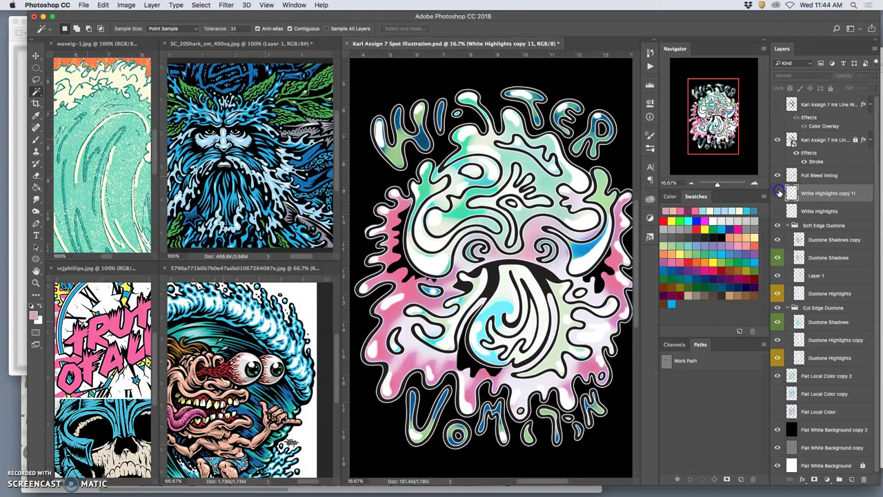
{"action": "left_click", "coordinate": [778, 194]}
{"action": "left_click", "coordinate": [778, 193]}
{"action": "key", "text": "super+plus"}
{"action": "scroll", "coordinate": [516, 309], "scroll_direction": "down", "scroll_amount": 10}
{"action": "scroll", "coordinate": [517, 309], "scroll_direction": "up", "scroll_amount": 3}
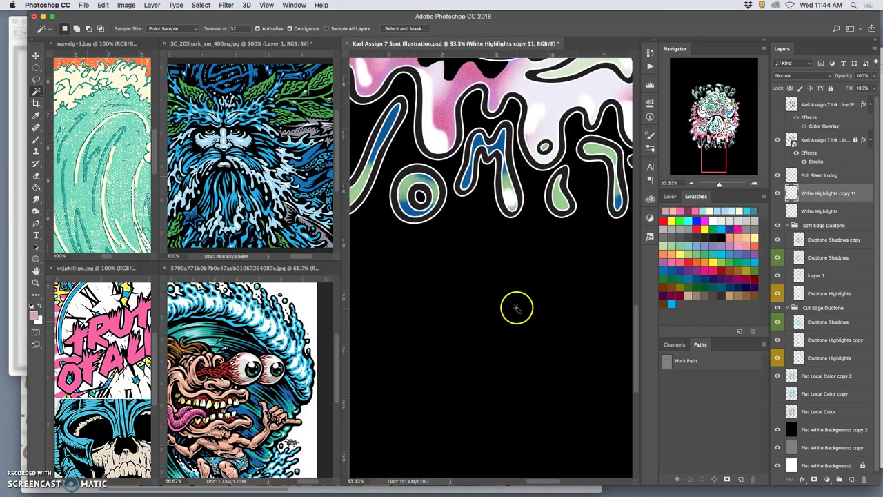
Repeat the last Gaussian Blur on the merged highlights layer and check the whole illustration.
{"action": "left_click", "coordinate": [227, 6]}
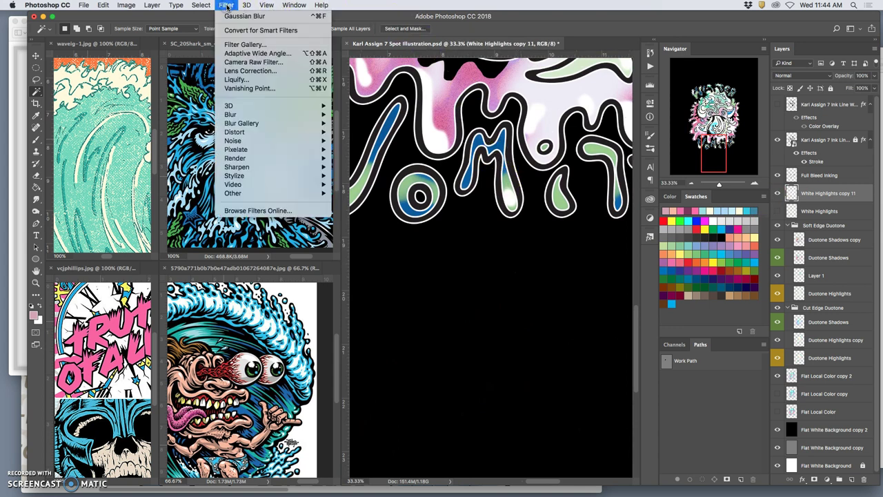
{"action": "left_click", "coordinate": [334, 60]}
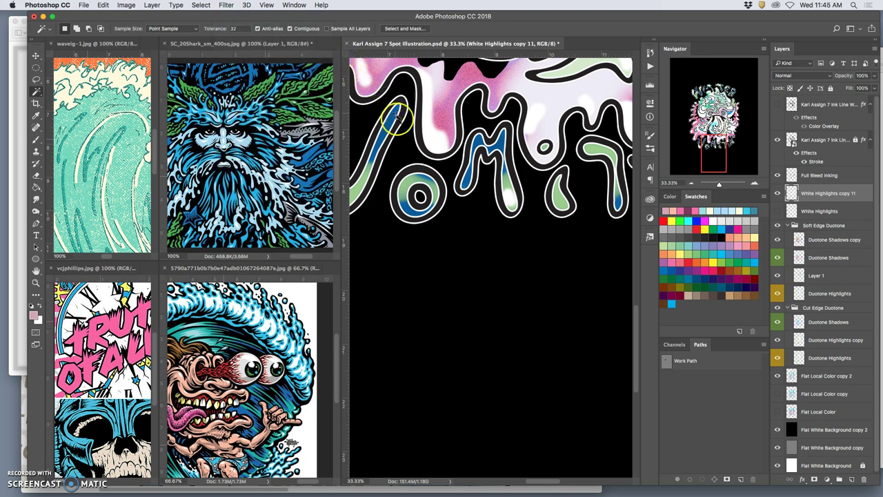
{"action": "left_click", "coordinate": [227, 5]}
{"action": "left_click", "coordinate": [244, 16]}
{"action": "scroll", "coordinate": [423, 99], "scroll_direction": "down", "scroll_amount": 4}
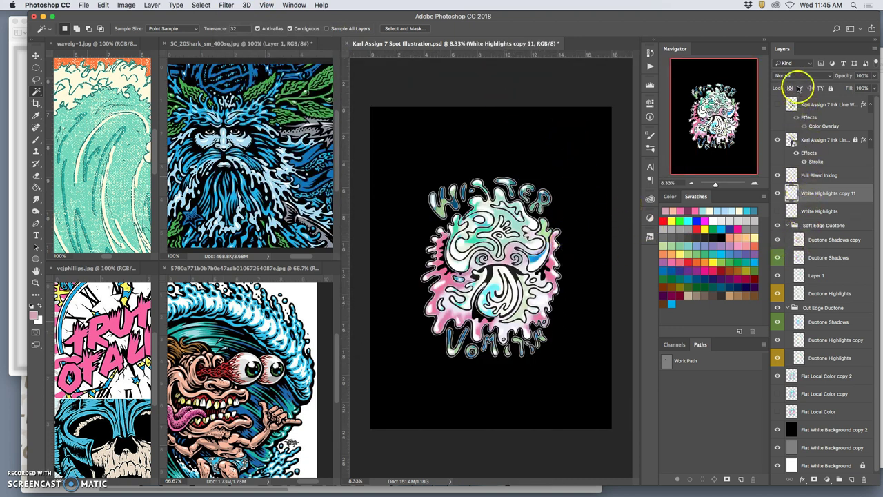
Try the Lighten blend mode on the merged highlights layer, and set it to Pin Light.
{"action": "left_click", "coordinate": [798, 77]}
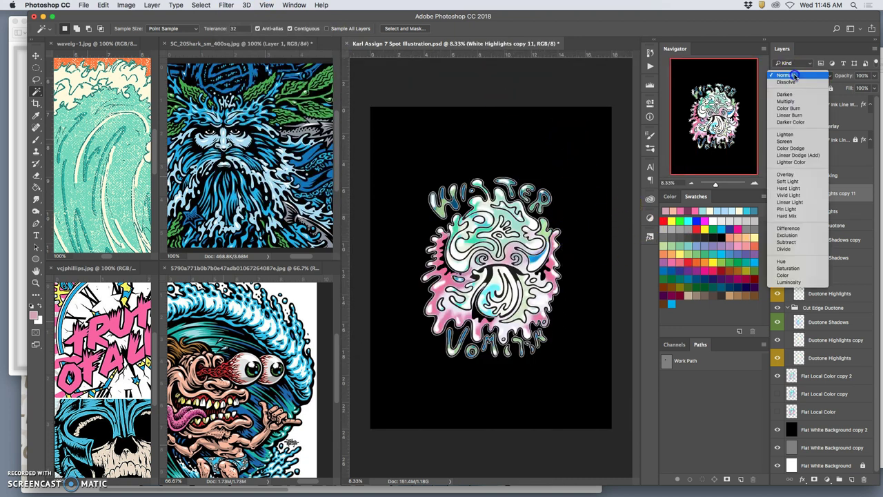
{"action": "left_click", "coordinate": [799, 135]}
{"action": "left_click", "coordinate": [786, 78]}
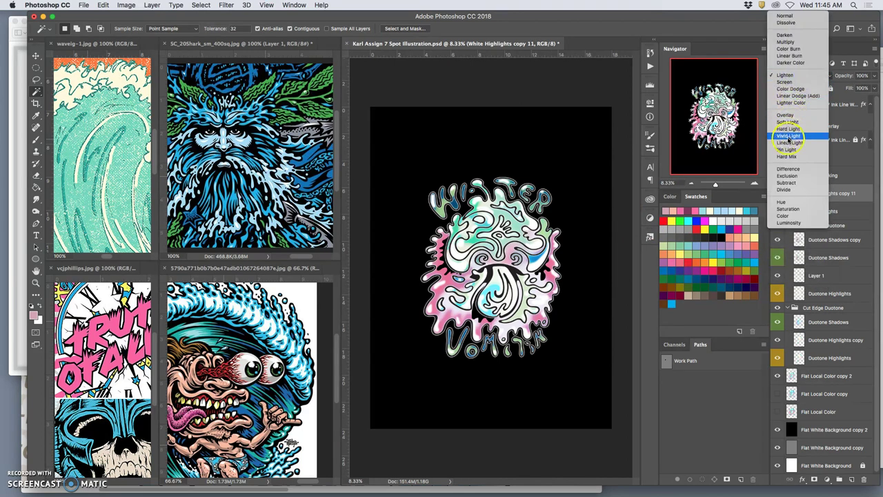
{"action": "left_click", "coordinate": [786, 150]}
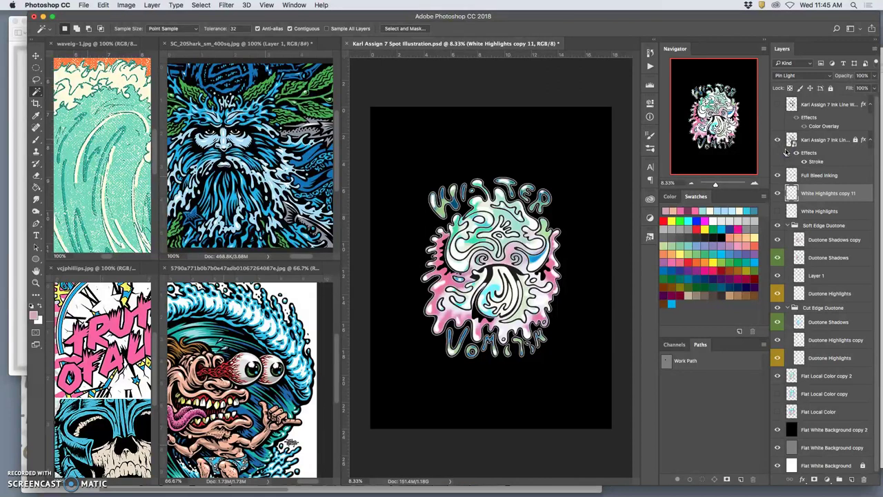
{"action": "left_click", "coordinate": [794, 76]}
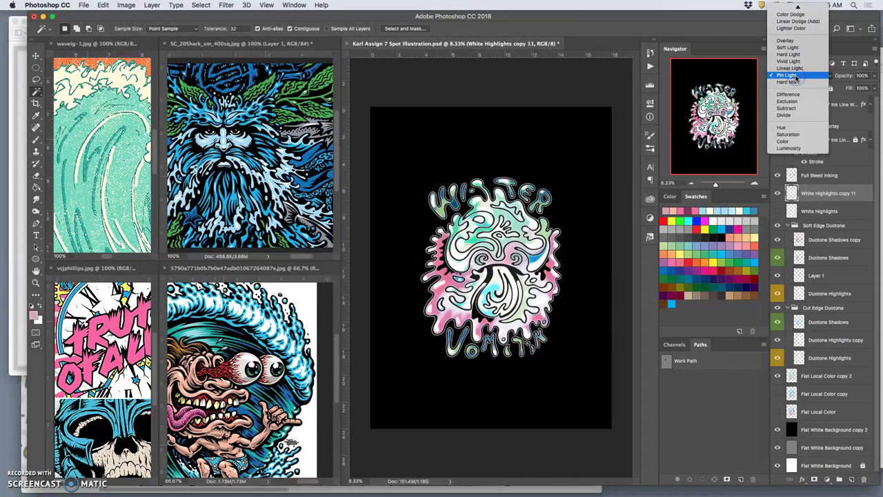
{"action": "left_click", "coordinate": [795, 75]}
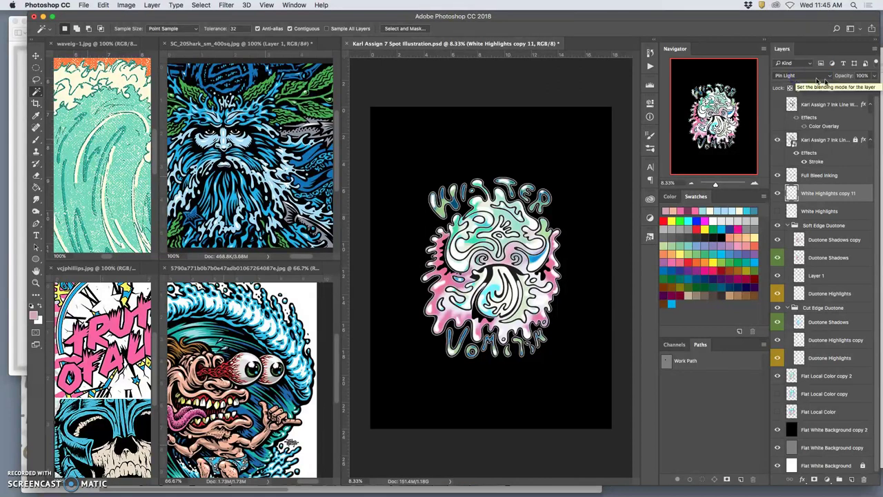
Lower the opacity of the merged White Highlights copy 11 layer to 71%.
{"action": "left_click", "coordinate": [874, 76]}
{"action": "left_click_drag", "start_coordinate": [868, 86], "coordinate": [857, 87]}
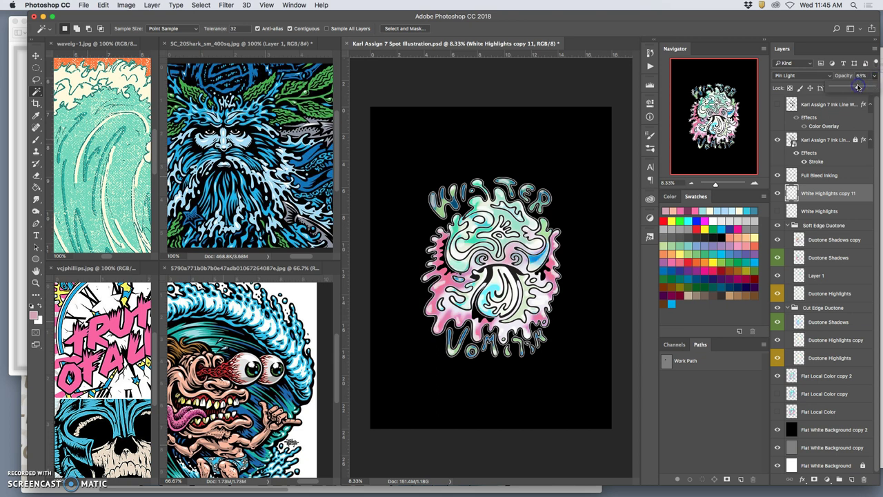
{"action": "key", "text": "super+plus"}
{"action": "key", "text": "super+plus"}
{"action": "key", "text": "super+plus"}
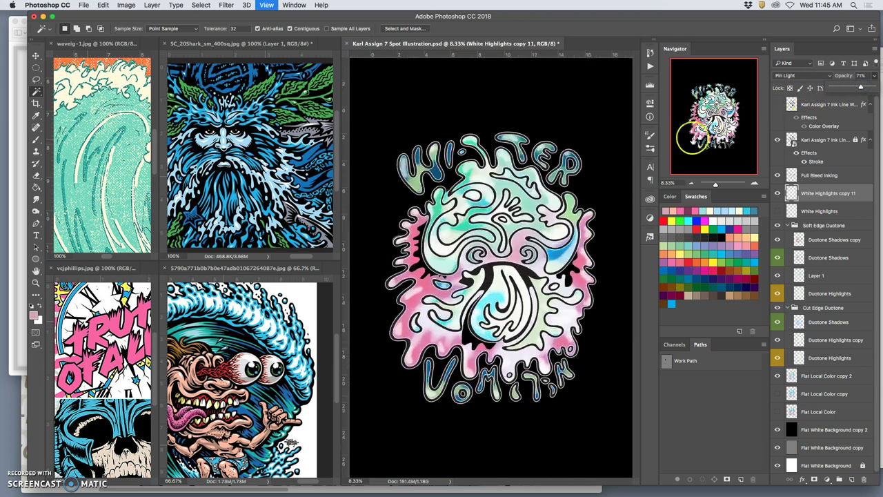
{"action": "scroll", "coordinate": [488, 201], "scroll_direction": "left", "scroll_amount": 3}
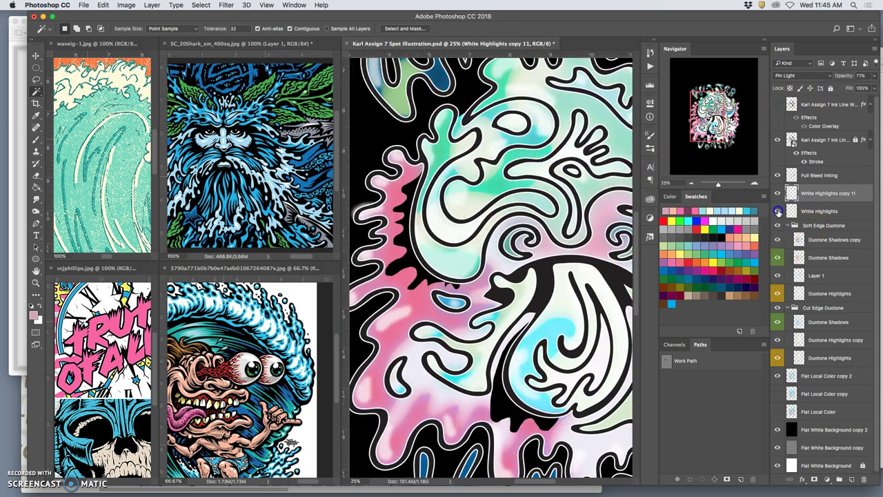
Compare the artwork with the original White Highlights layer shown and hidden, leave it visible, and reduce its opacity to 35%.
{"action": "left_click", "coordinate": [777, 211]}
{"action": "left_click", "coordinate": [778, 212]}
{"action": "left_click", "coordinate": [777, 212]}
{"action": "left_click", "coordinate": [819, 213]}
{"action": "left_click", "coordinate": [873, 75]}
{"action": "left_click_drag", "start_coordinate": [865, 86], "coordinate": [852, 86]}
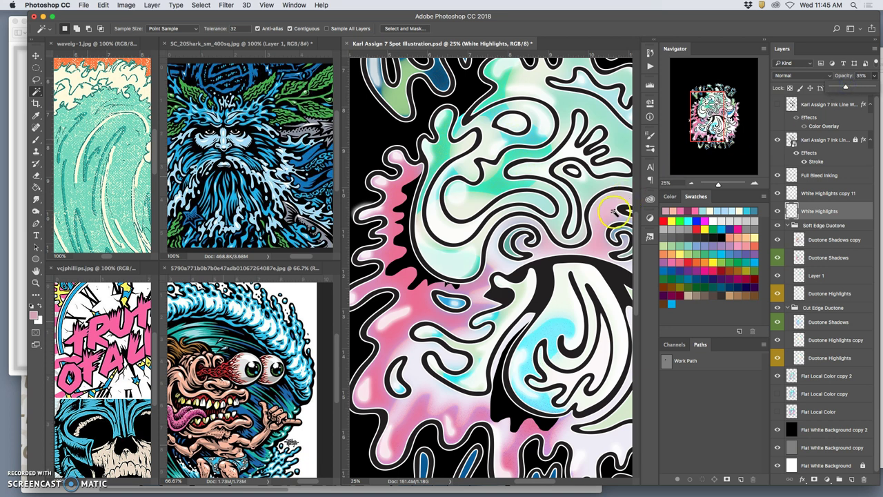
Inspect the combined highlights up close across the face, tongue and lower lettering, and check the whole illustration.
{"action": "scroll", "coordinate": [597, 207], "scroll_direction": "up", "scroll_amount": 5}
{"action": "scroll", "coordinate": [588, 206], "scroll_direction": "up", "scroll_amount": 2}
{"action": "scroll", "coordinate": [572, 204], "scroll_direction": "right", "scroll_amount": 8}
{"action": "scroll", "coordinate": [572, 205], "scroll_direction": "left", "scroll_amount": 6}
{"action": "scroll", "coordinate": [571, 205], "scroll_direction": "left", "scroll_amount": 3}
{"action": "scroll", "coordinate": [572, 205], "scroll_direction": "down", "scroll_amount": 7}
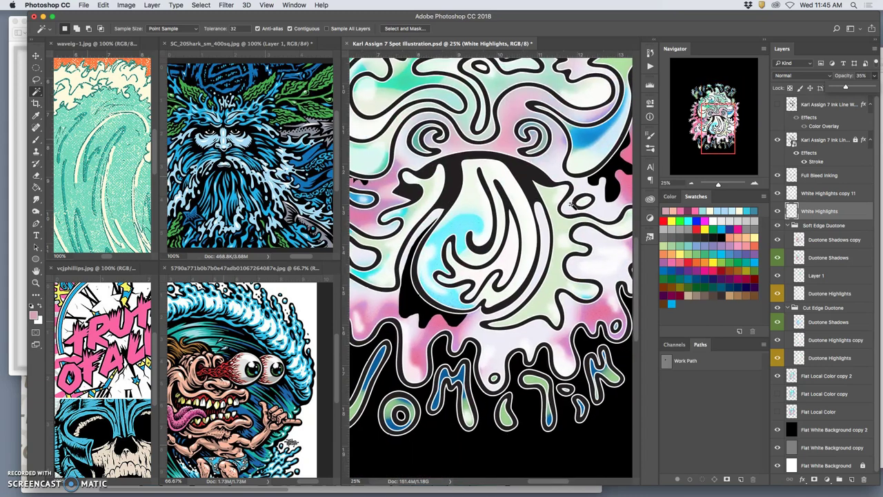
{"action": "scroll", "coordinate": [575, 206], "scroll_direction": "down", "scroll_amount": 3}
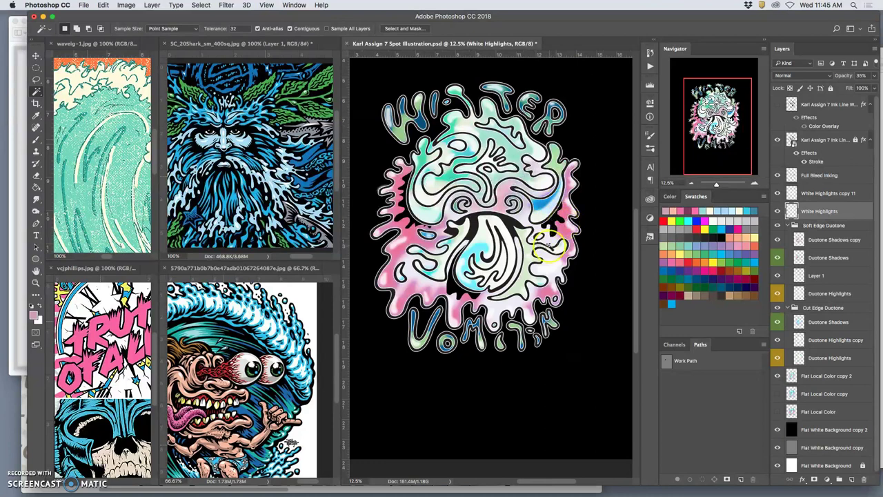
Add a new empty layer directly above the Flat Local Color copy 2 layer.
{"action": "left_click", "coordinate": [812, 141]}
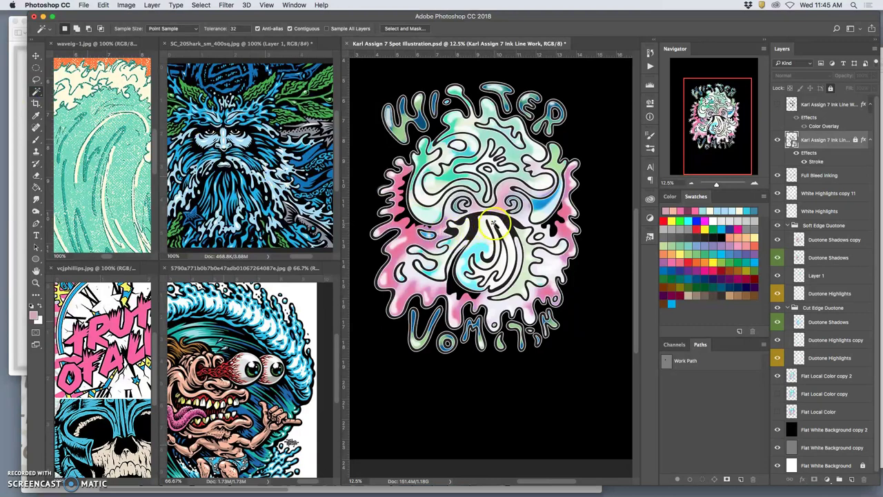
{"action": "left_click", "coordinate": [825, 376]}
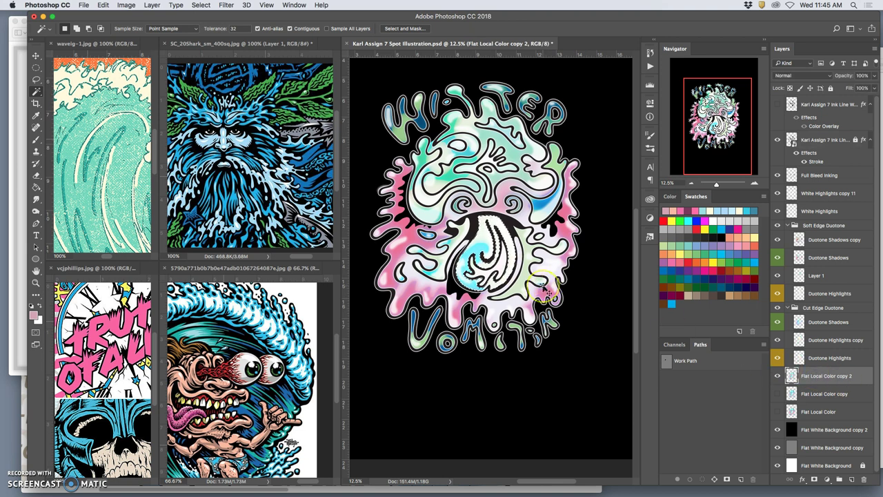
{"action": "key", "text": "super+alt+shift+n"}
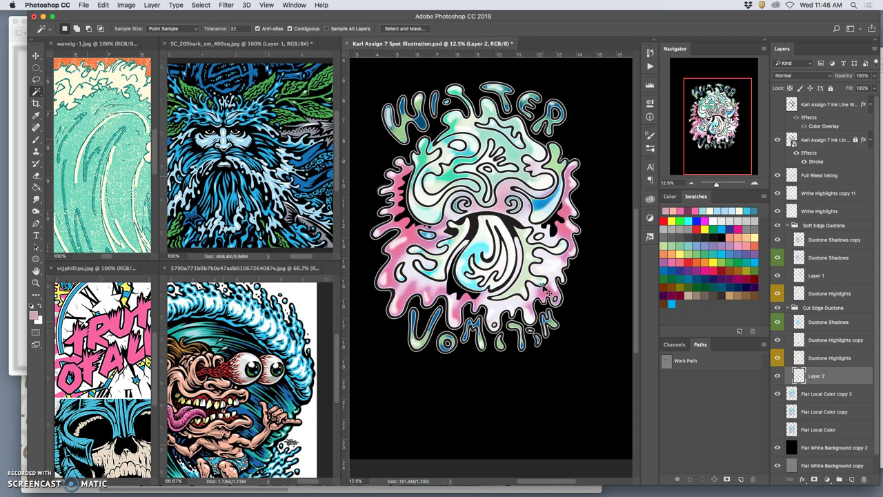